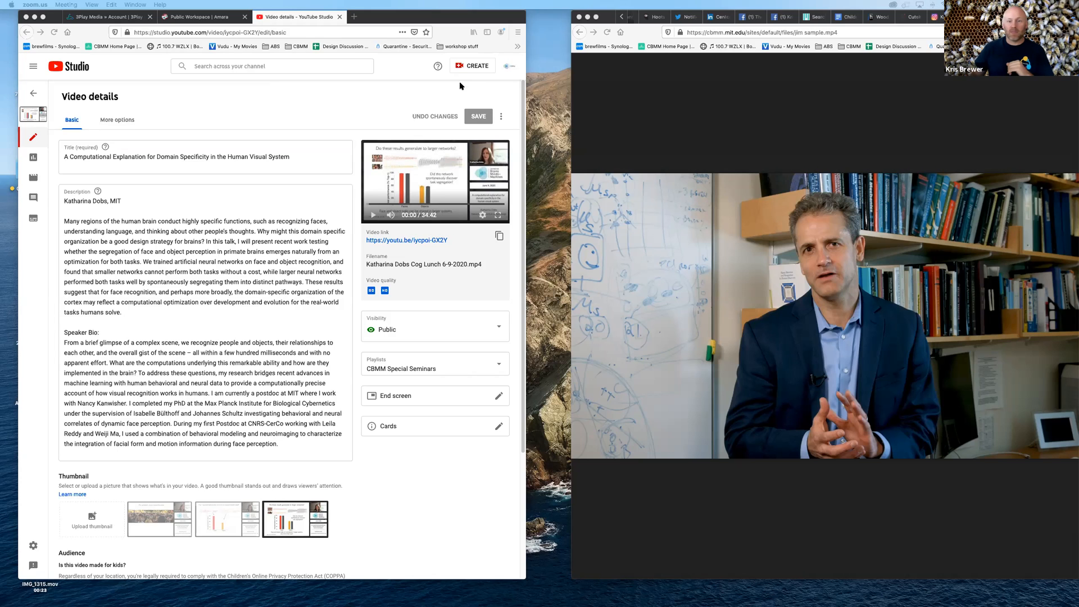
Widen and reposition the browser window, and return to the channel's video list
{"action": "left_click", "coordinate": [378, 105]}
{"action": "left_click_drag", "start_coordinate": [526, 133], "coordinate": [960, 114]}
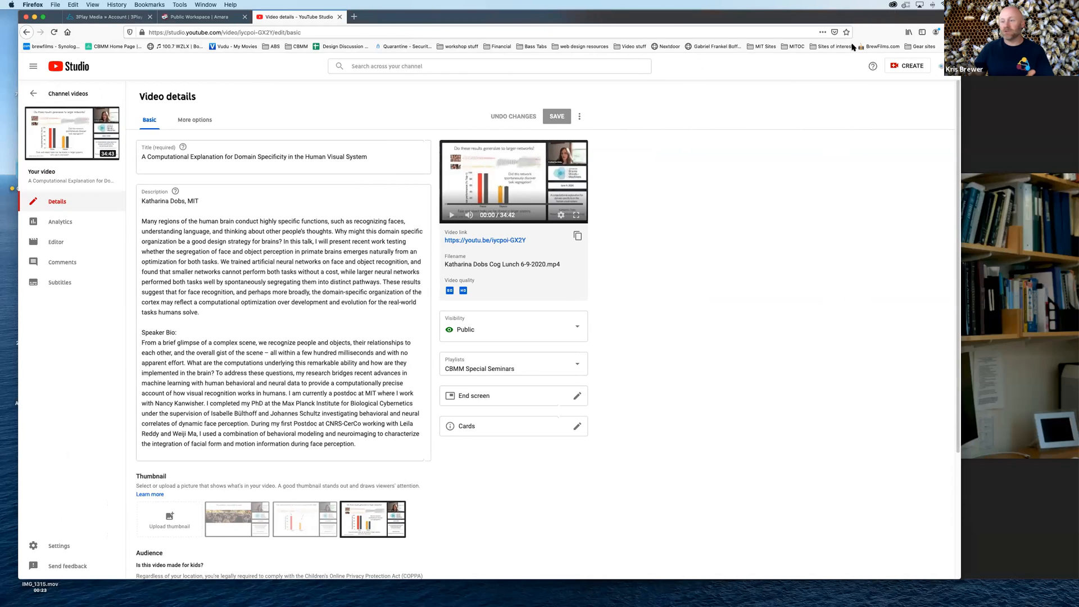
{"action": "left_click_drag", "start_coordinate": [756, 17], "coordinate": [833, 14]}
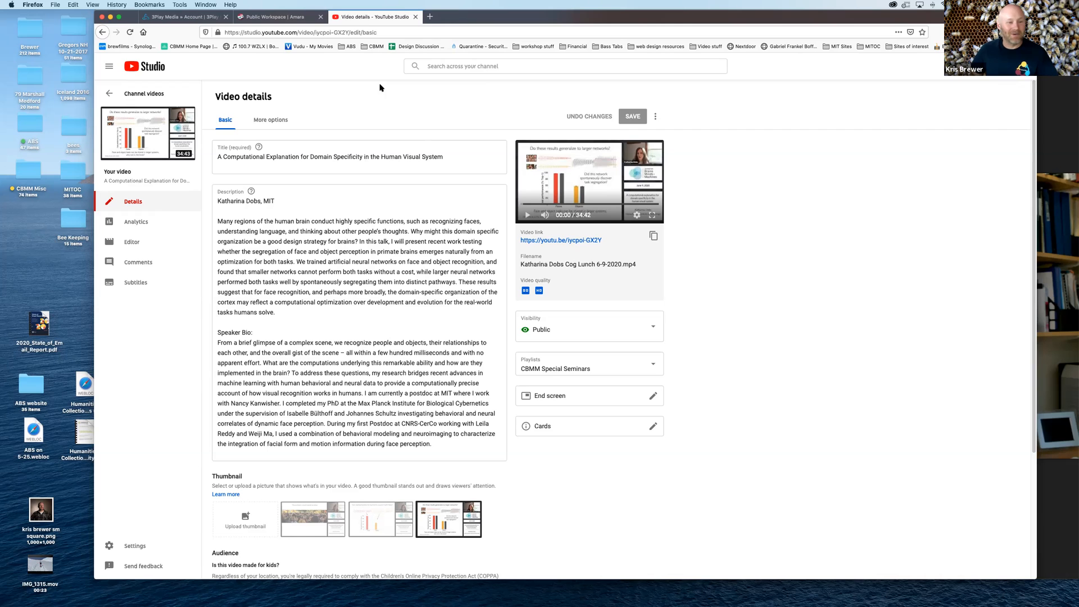
{"action": "left_click", "coordinate": [109, 94]}
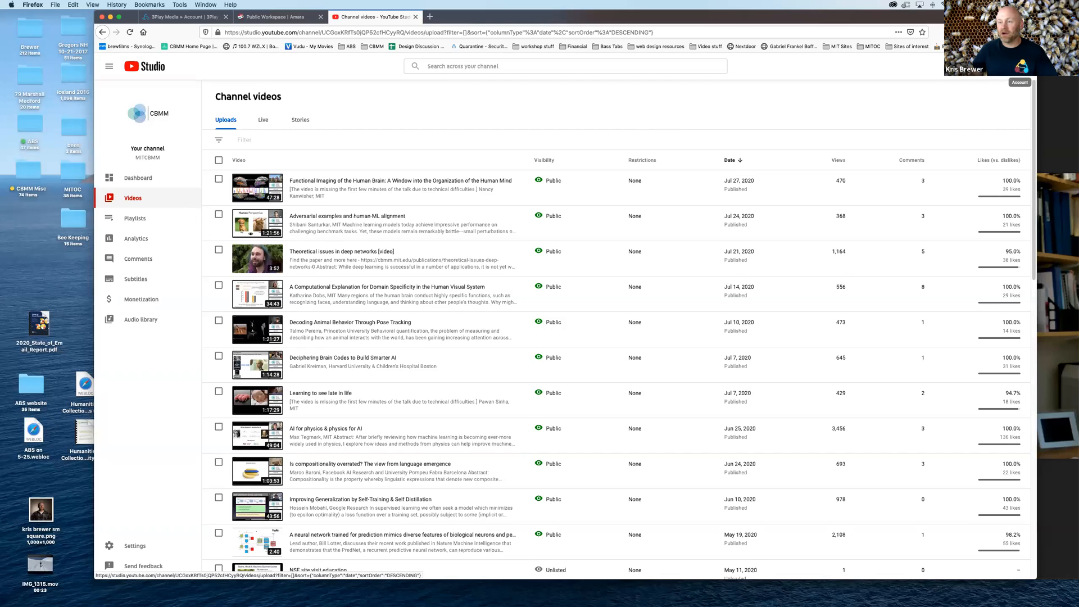
Look over the channel's account options and the captioning files listed in 3Play Media, and return to the channel's video list
{"action": "left_click", "coordinate": [1019, 67]}
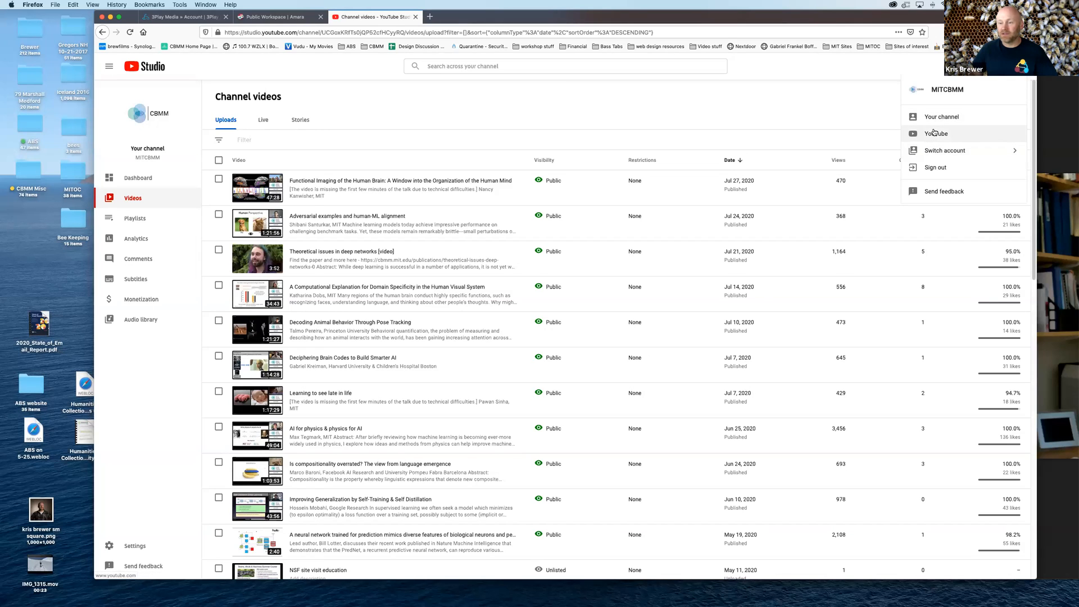
{"action": "left_click", "coordinate": [534, 138]}
{"action": "left_click", "coordinate": [393, 103]}
{"action": "left_click", "coordinate": [394, 105]}
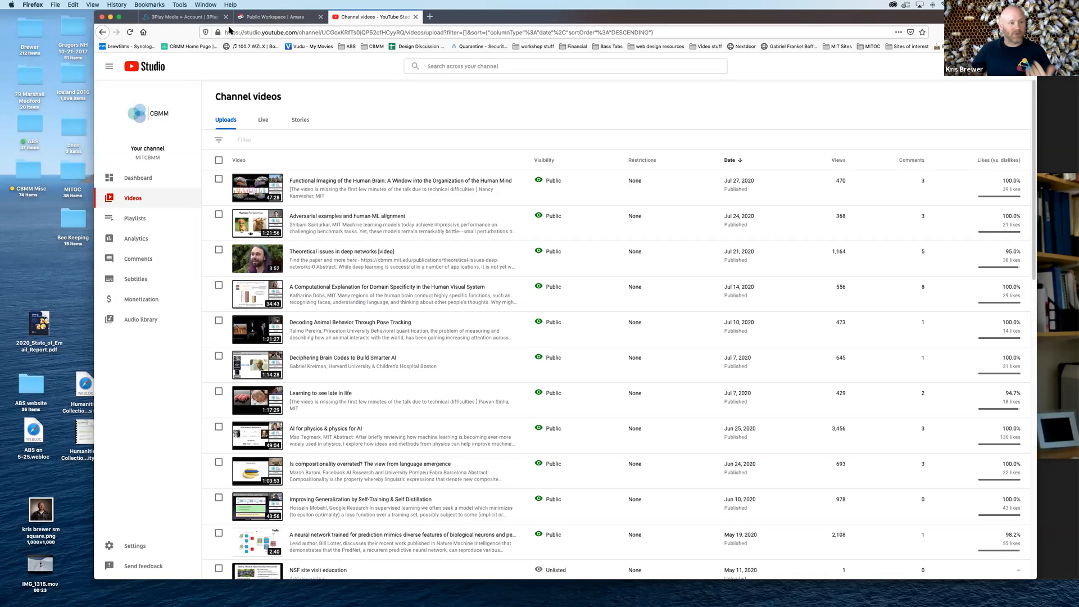
{"action": "left_click", "coordinate": [183, 18]}
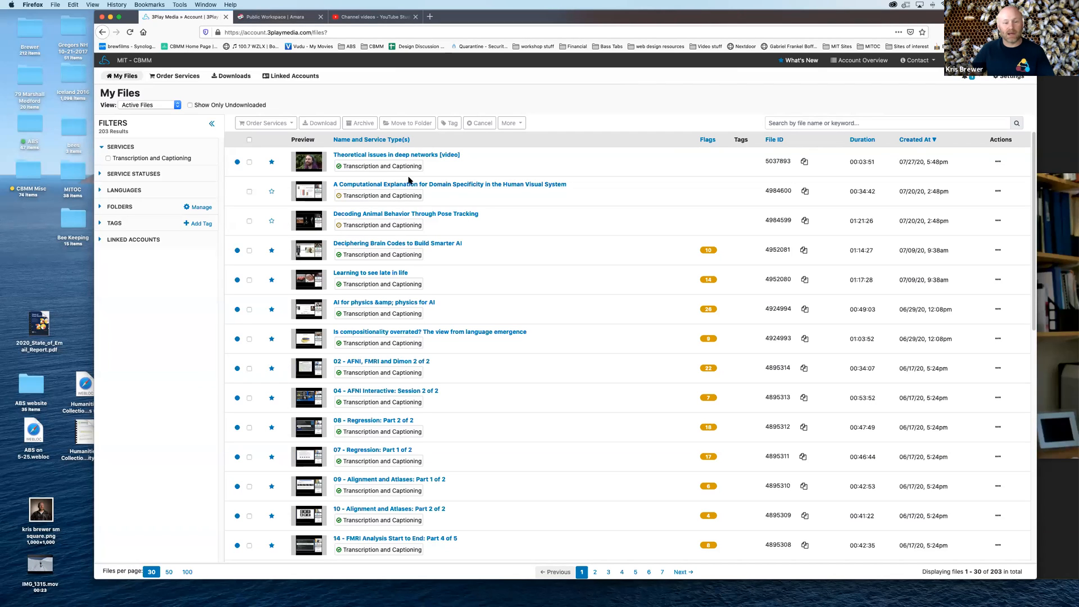
{"action": "left_click", "coordinate": [360, 17]}
Open the automatic English subtitles of "A Computational Explanation for Domain Specificity in the Human Visual System" in Classic Studio and view their download formats
{"action": "mouse_move", "coordinate": [297, 295]}
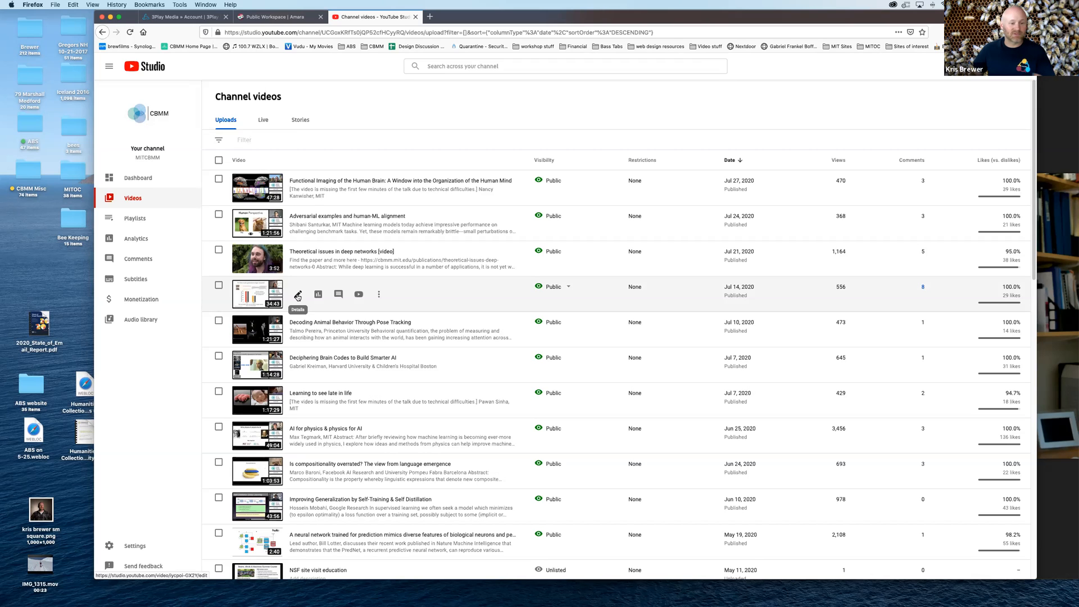
{"action": "left_click", "coordinate": [297, 295]}
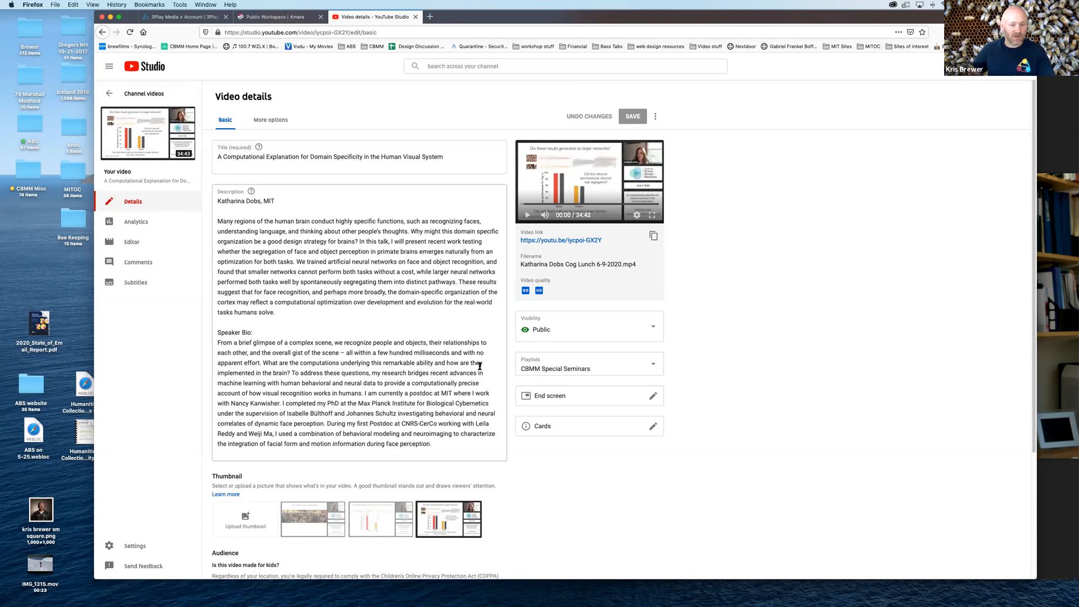
{"action": "left_click", "coordinate": [133, 285]}
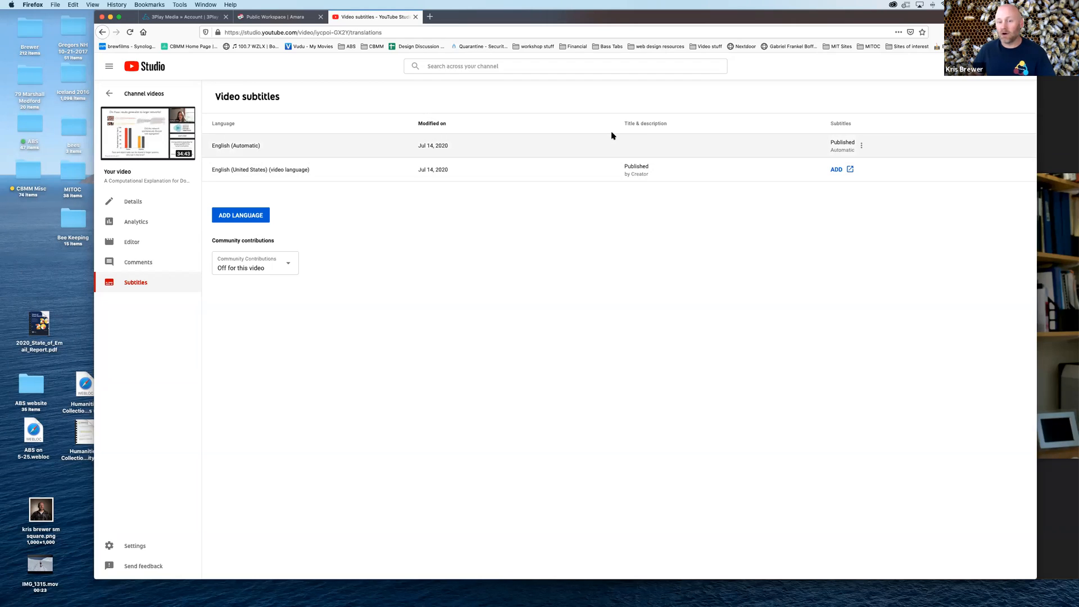
{"action": "left_click", "coordinate": [862, 145]}
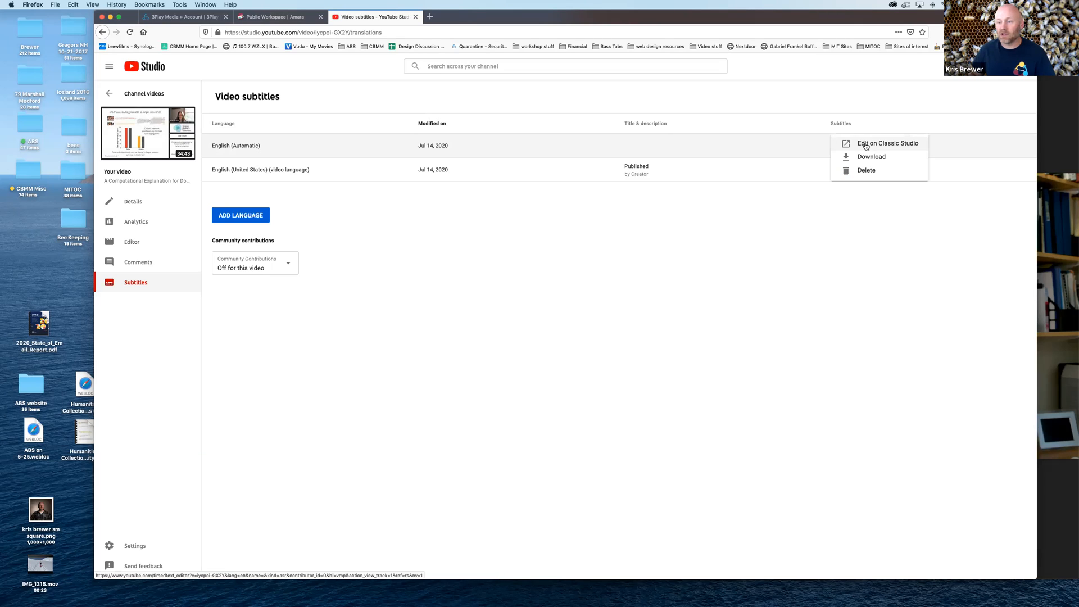
{"action": "left_click", "coordinate": [868, 144]}
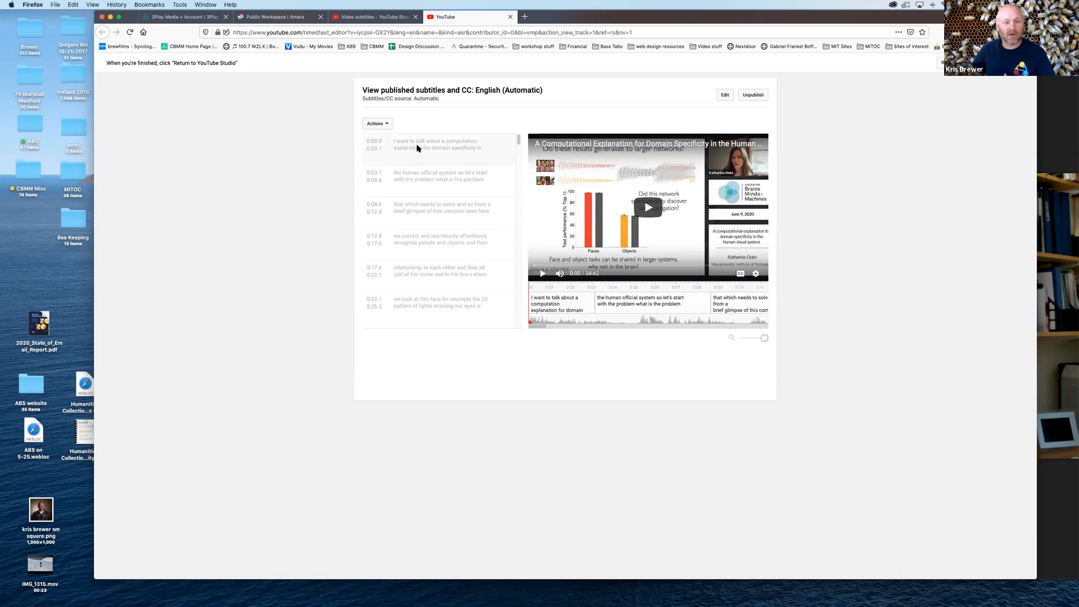
{"action": "left_click", "coordinate": [379, 123]}
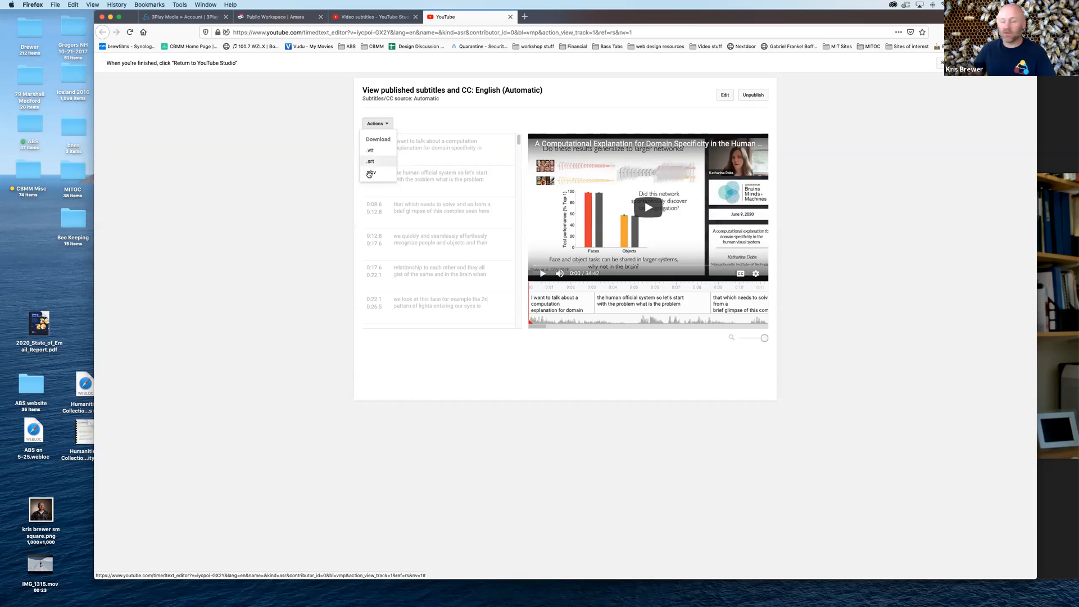
{"action": "left_click", "coordinate": [441, 119]}
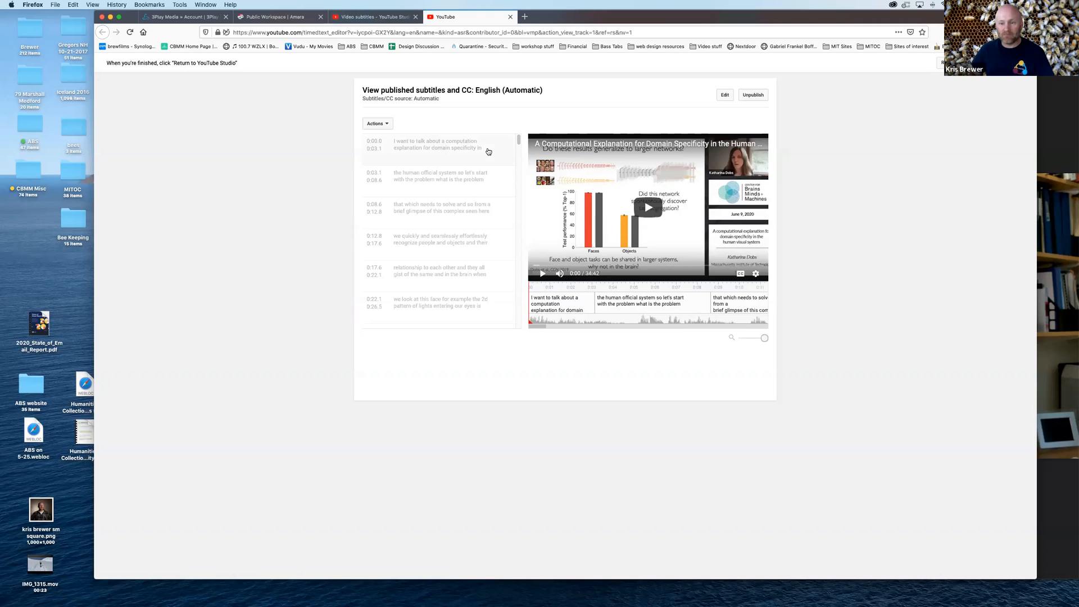
Start editing the automatic English subtitles and move the boundary between the second and third subtitles to 0:08.5
{"action": "left_click", "coordinate": [725, 97]}
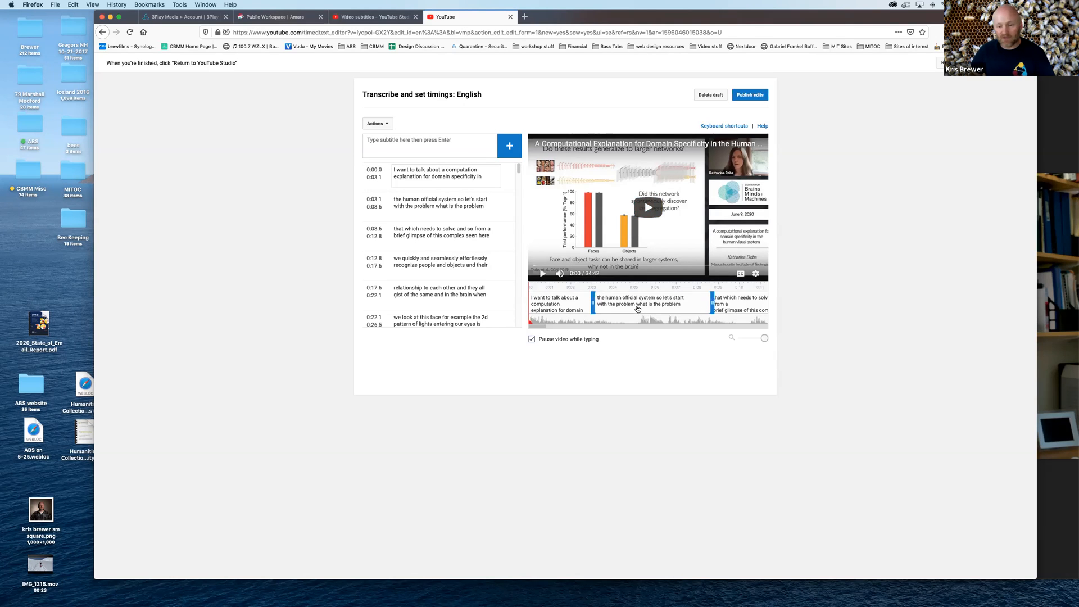
{"action": "left_click_drag", "start_coordinate": [714, 302], "coordinate": [707, 301]}
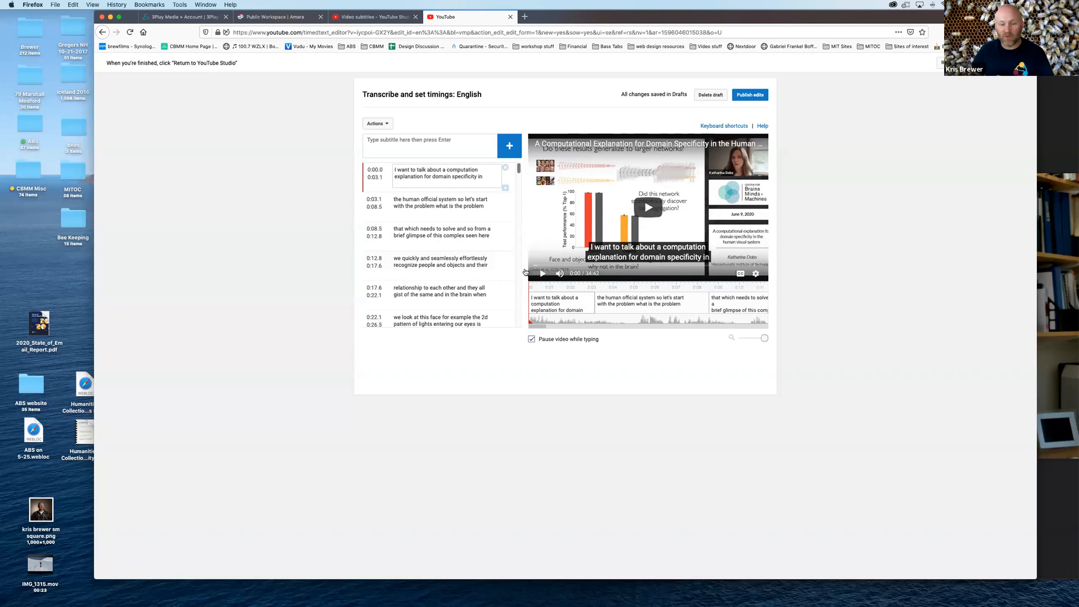
Play the first ten seconds of the video with pauses to check the subtitles against the speech
{"action": "left_click", "coordinate": [648, 211]}
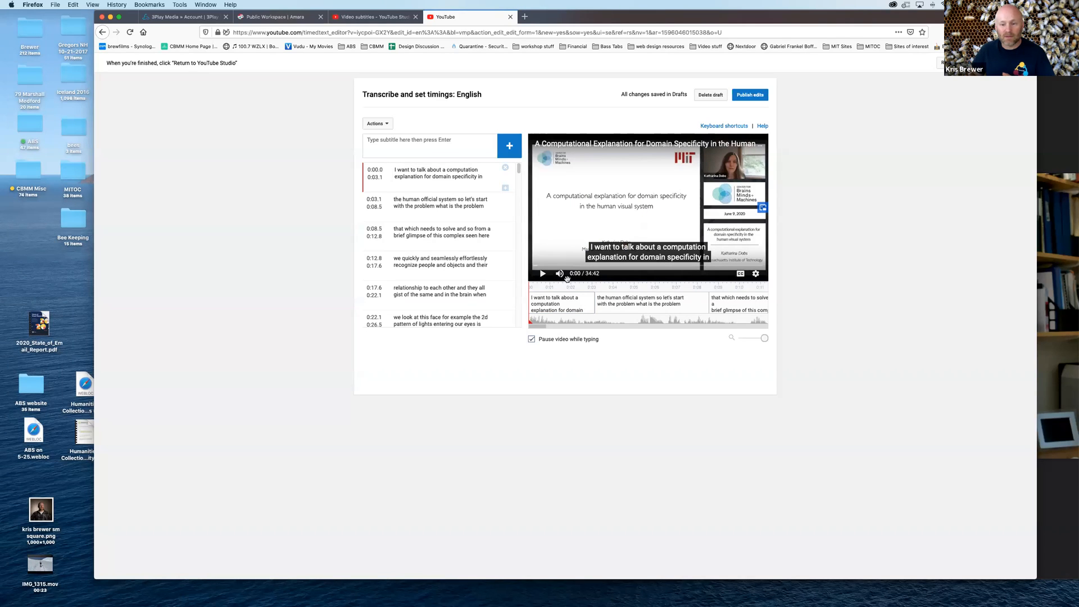
{"action": "left_click", "coordinate": [542, 274]}
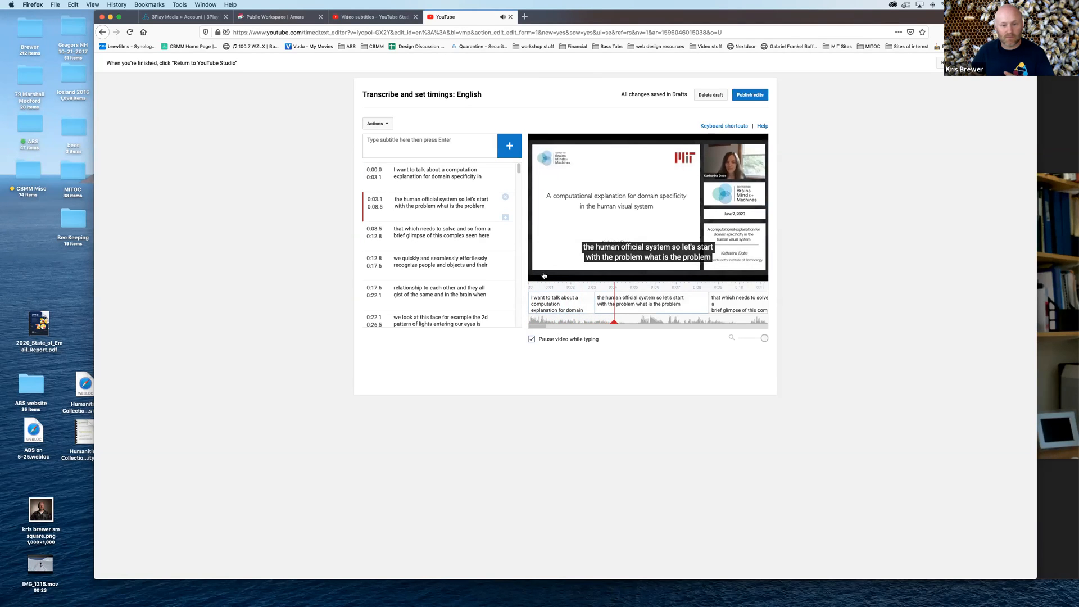
{"action": "left_click", "coordinate": [543, 273]}
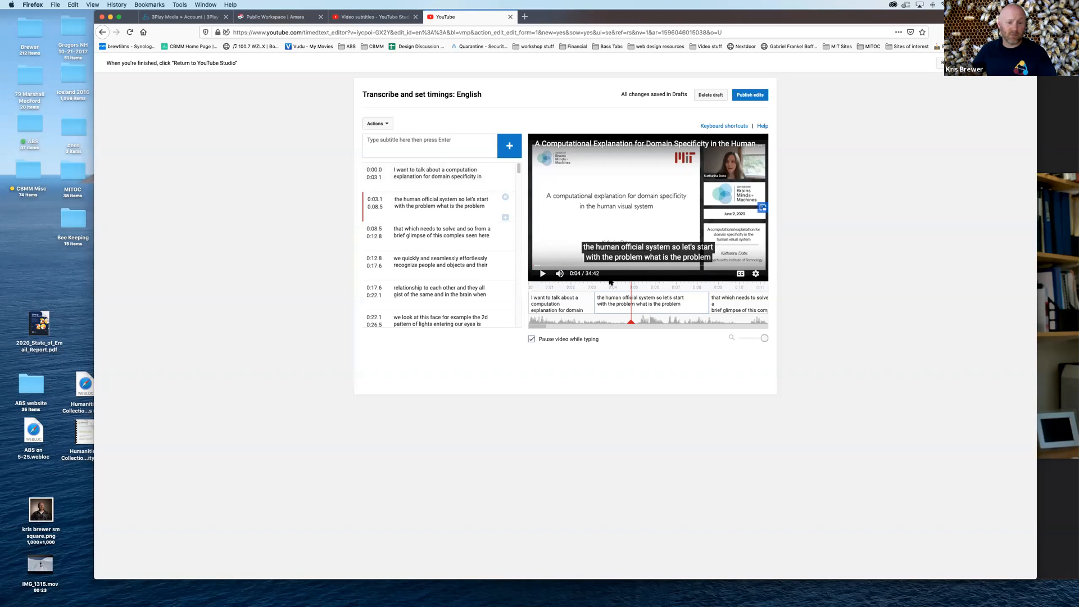
{"action": "left_click", "coordinate": [543, 274]}
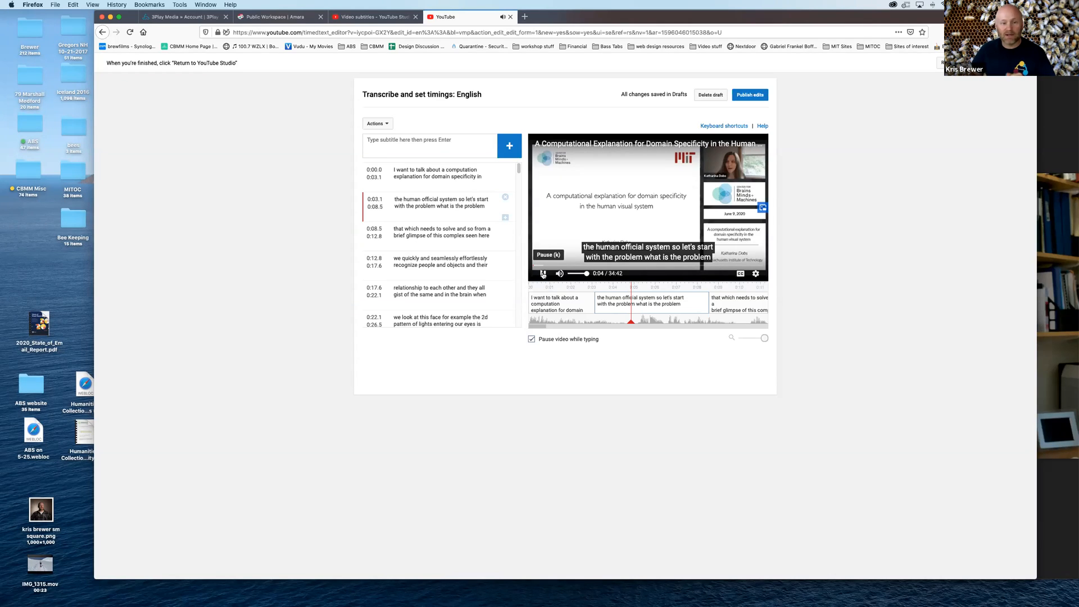
{"action": "left_click", "coordinate": [542, 274]}
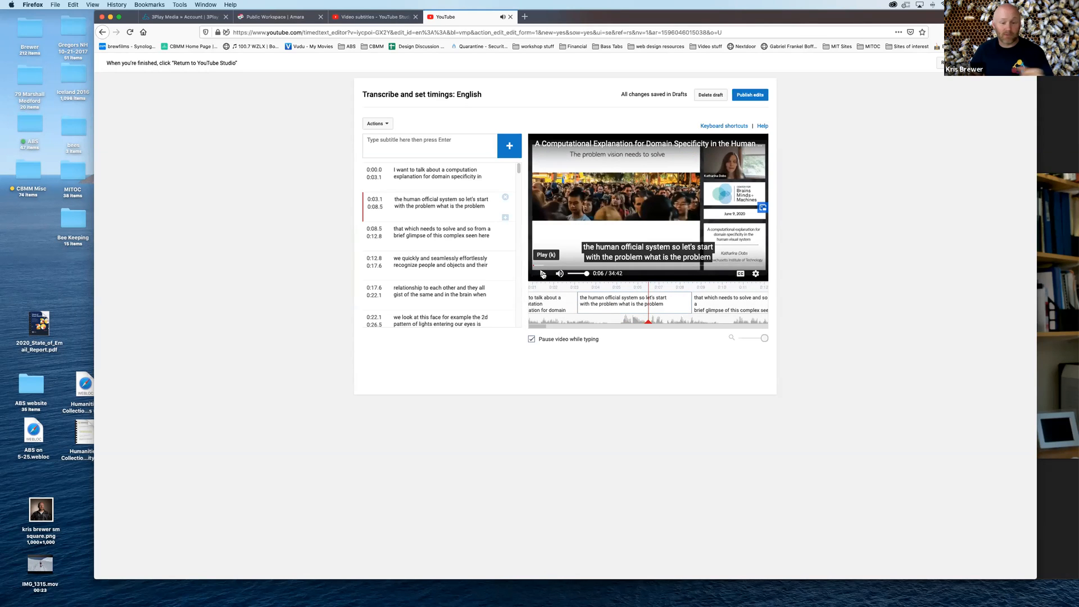
{"action": "left_click", "coordinate": [544, 274]}
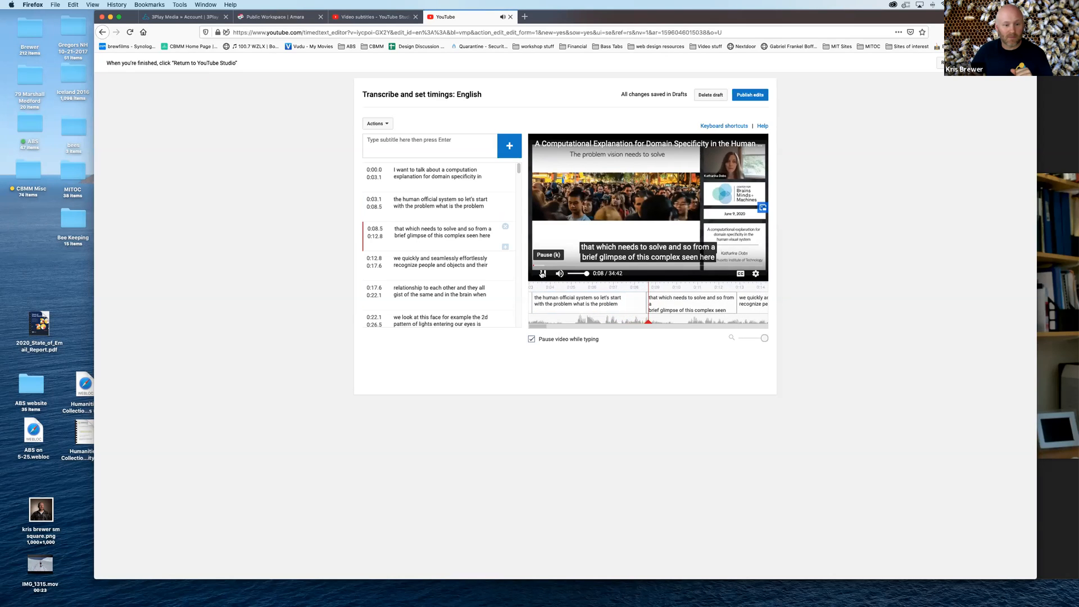
{"action": "left_click", "coordinate": [542, 274]}
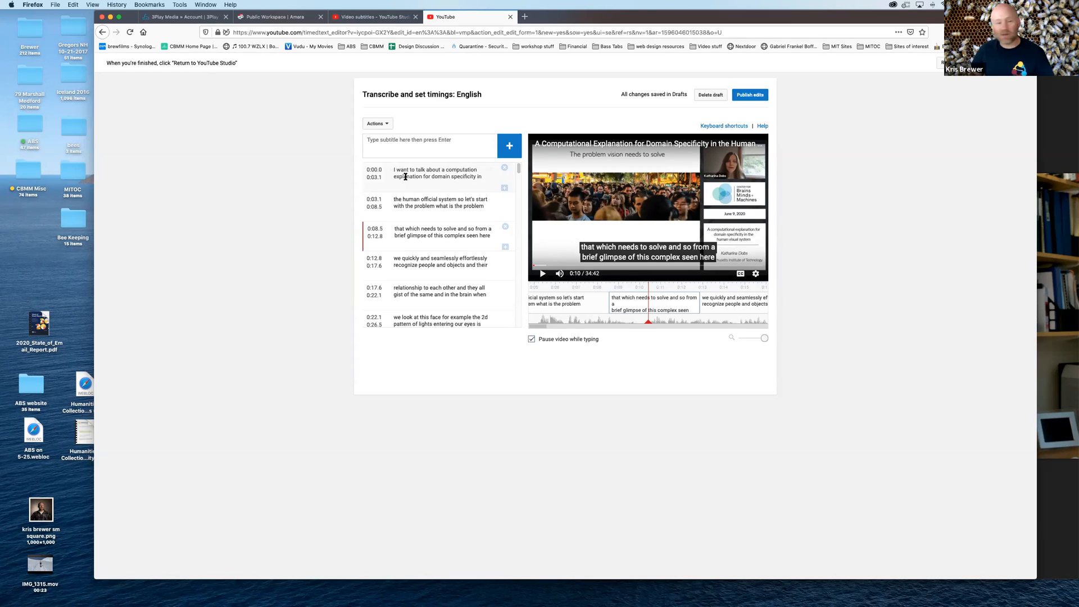
Insert the speaker's full name in square brackets at the start of the first subtitle
{"action": "left_click", "coordinate": [406, 176]}
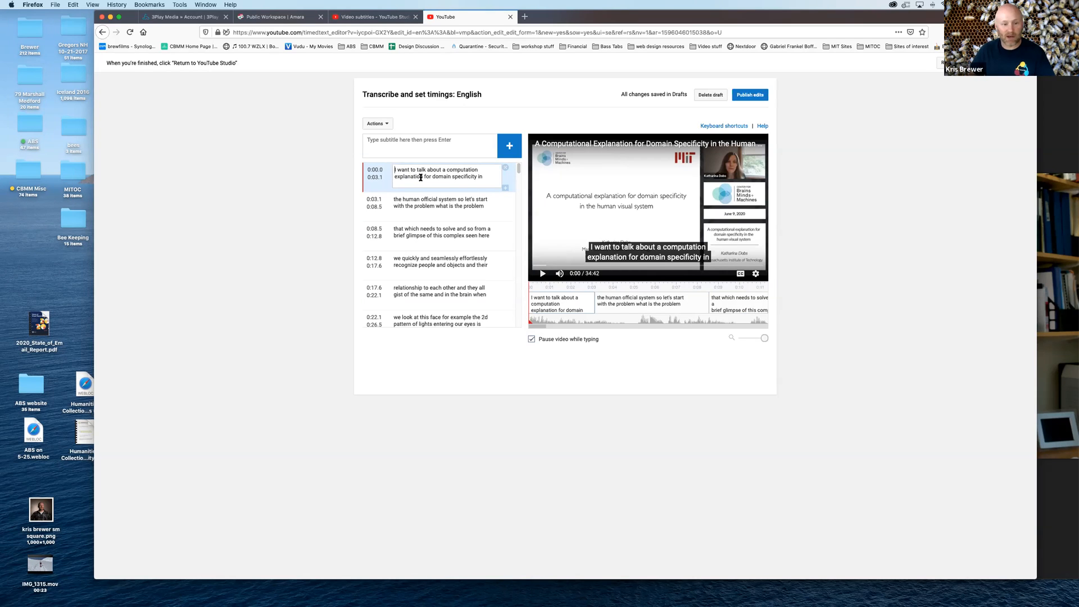
{"action": "type", "text": "["}
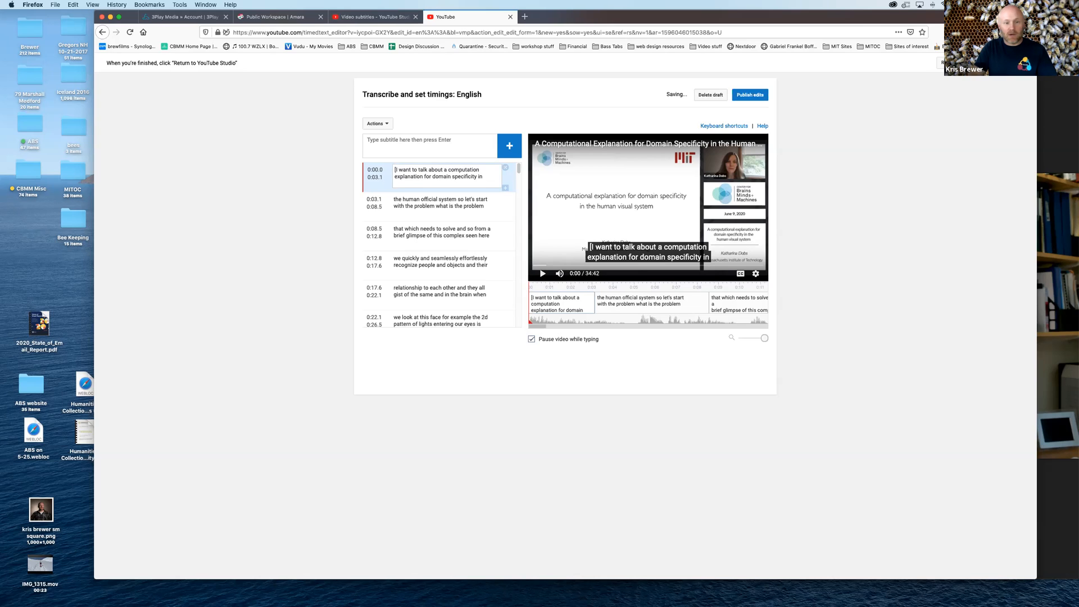
{"action": "type", "text": "Katharin"}
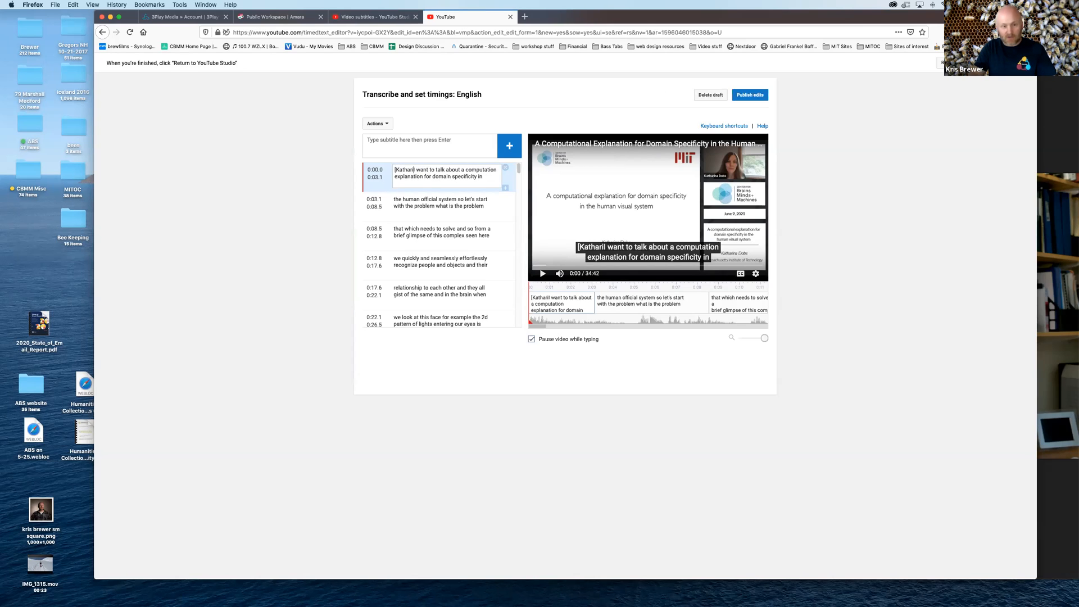
{"action": "type", "text": "a Dobs"}
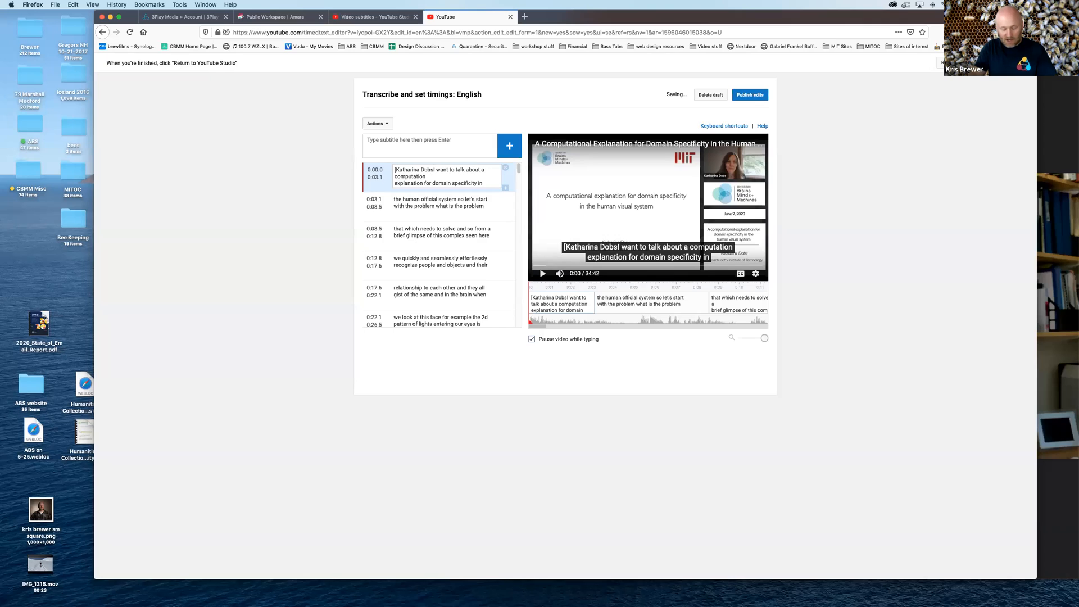
{"action": "type", "text": "]"}
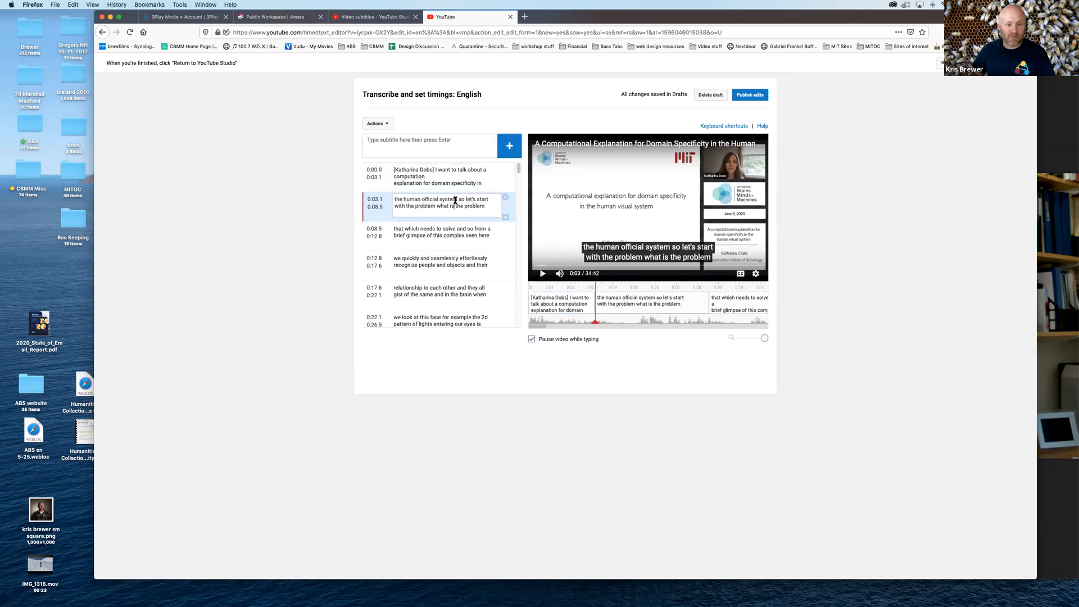
Punctuate the second subtitle to read "the human official system, so let's start with the problem, what is the problem"
{"action": "left_click", "coordinate": [453, 203]}
{"action": "type", "text": ","}
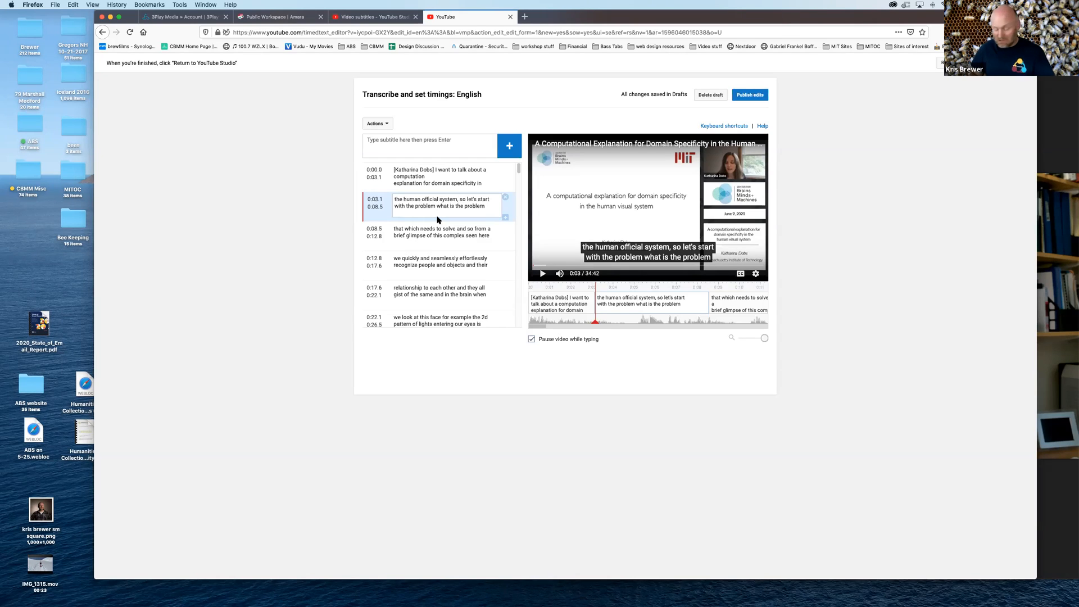
{"action": "type", "text": "..."}
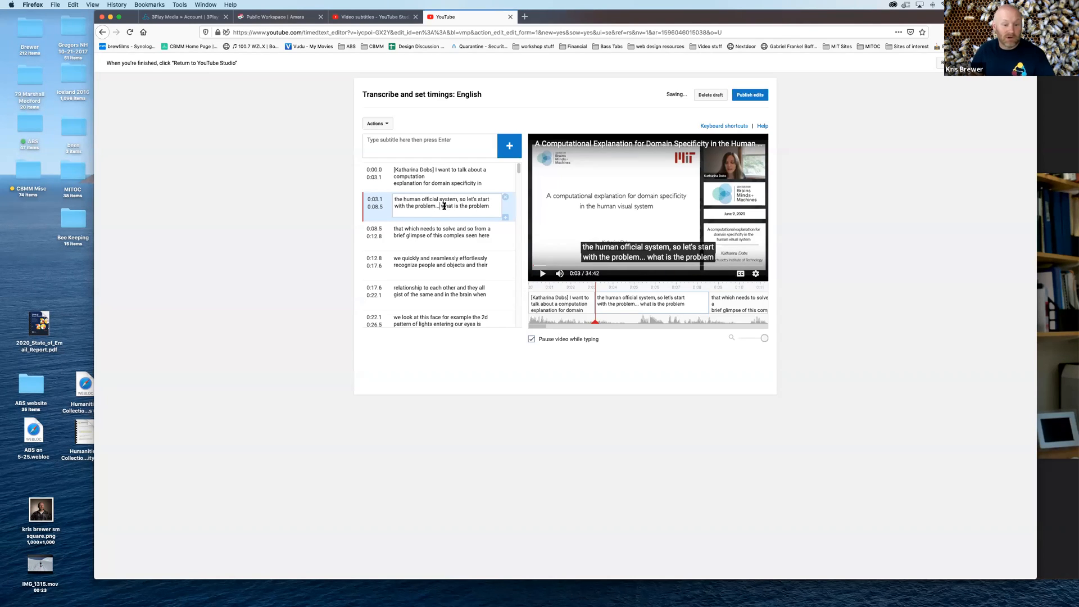
{"action": "key", "text": "Delete"}
{"action": "type", "text": "W"}
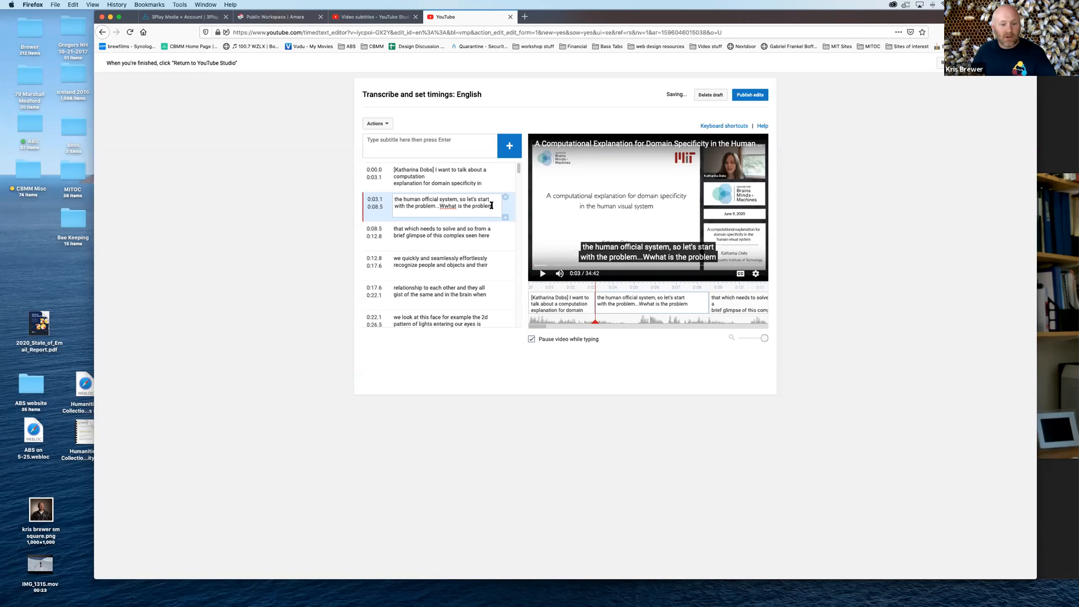
{"action": "left_click", "coordinate": [449, 206]}
{"action": "key", "text": "BackSpace"}
{"action": "key", "text": "BackSpace"}
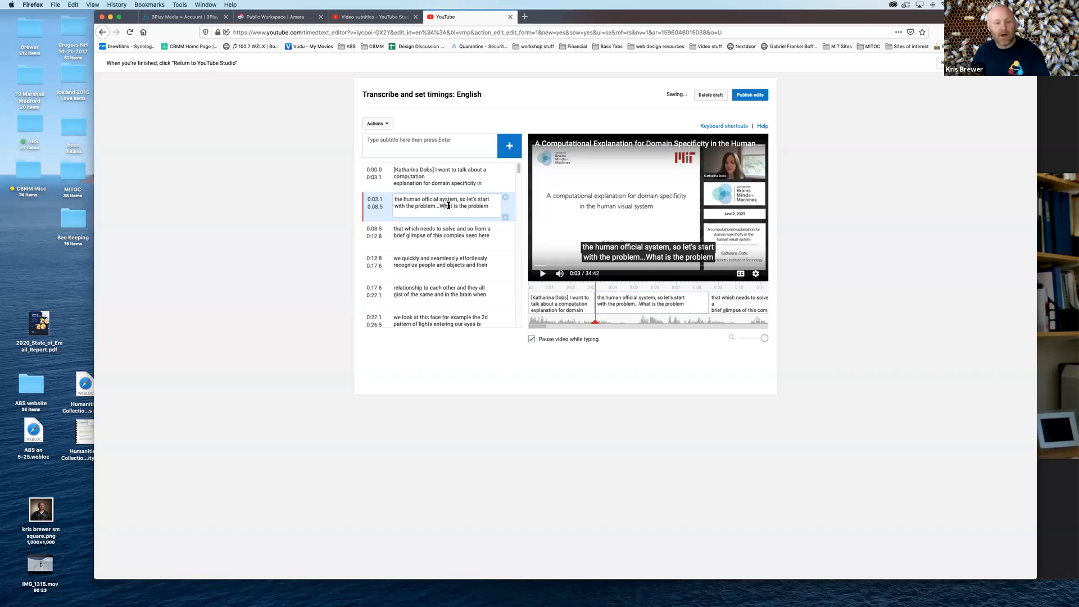
{"action": "key", "text": "BackSpace"}
{"action": "key", "text": "BackSpace"}
{"action": "key", "text": "BackSpace"}
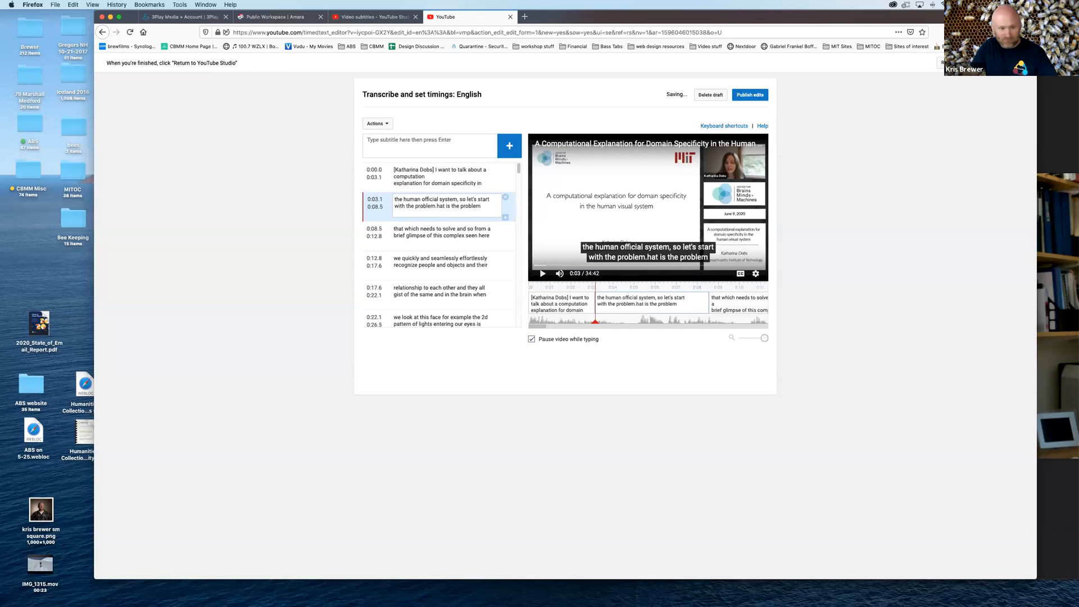
{"action": "type", "text": ", w"}
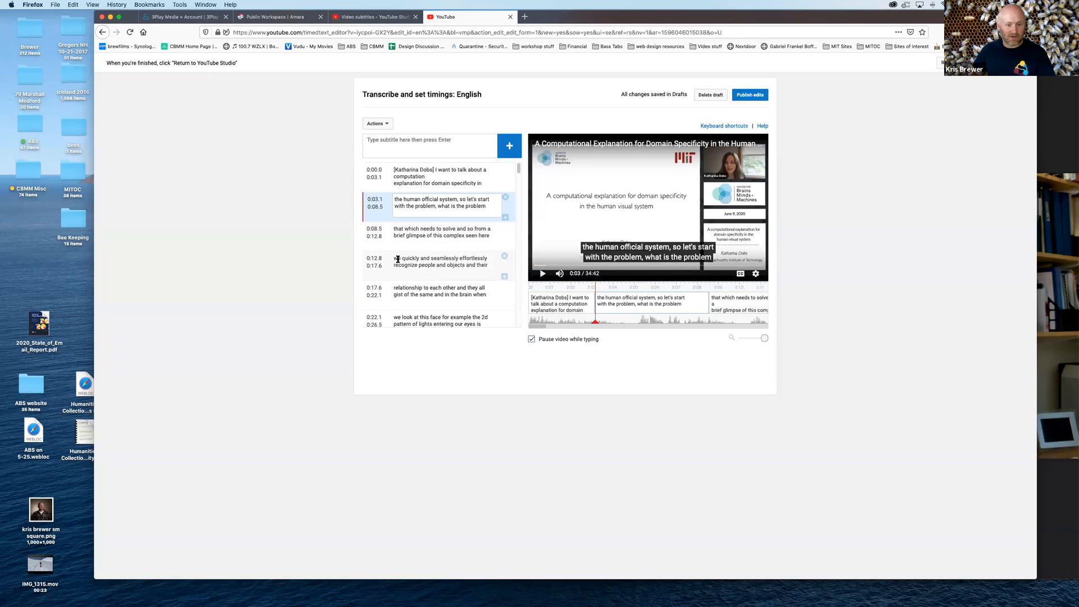
Correct "seen" to "scene" in the third subtitle
{"action": "left_click", "coordinate": [477, 238]}
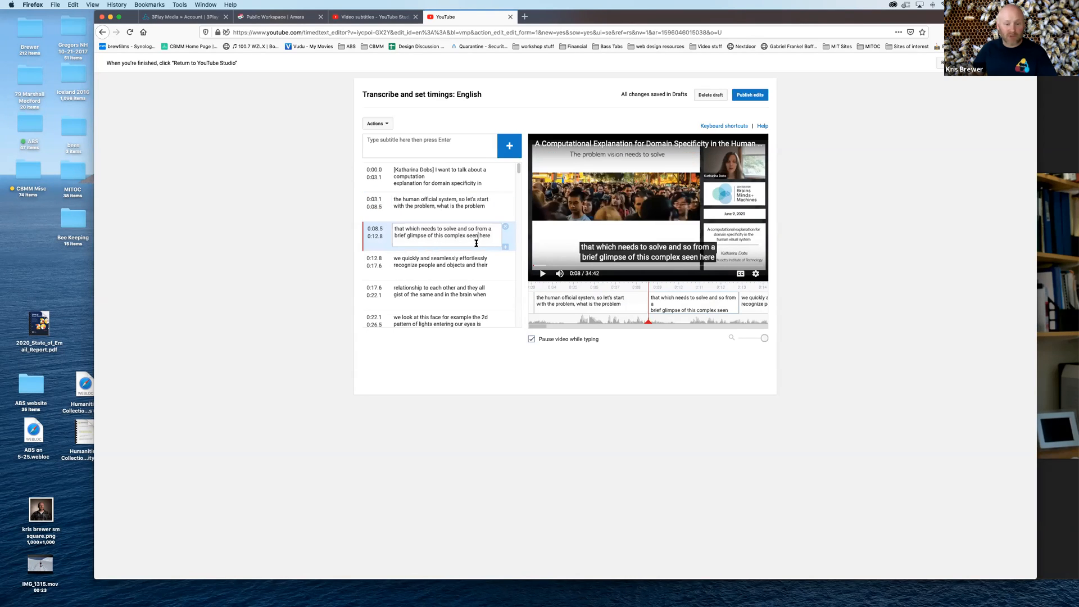
{"action": "key", "text": "BackSpace"}
{"action": "key", "text": "BackSpace"}
{"action": "key", "text": "BackSpace"}
{"action": "type", "text": "cene"}
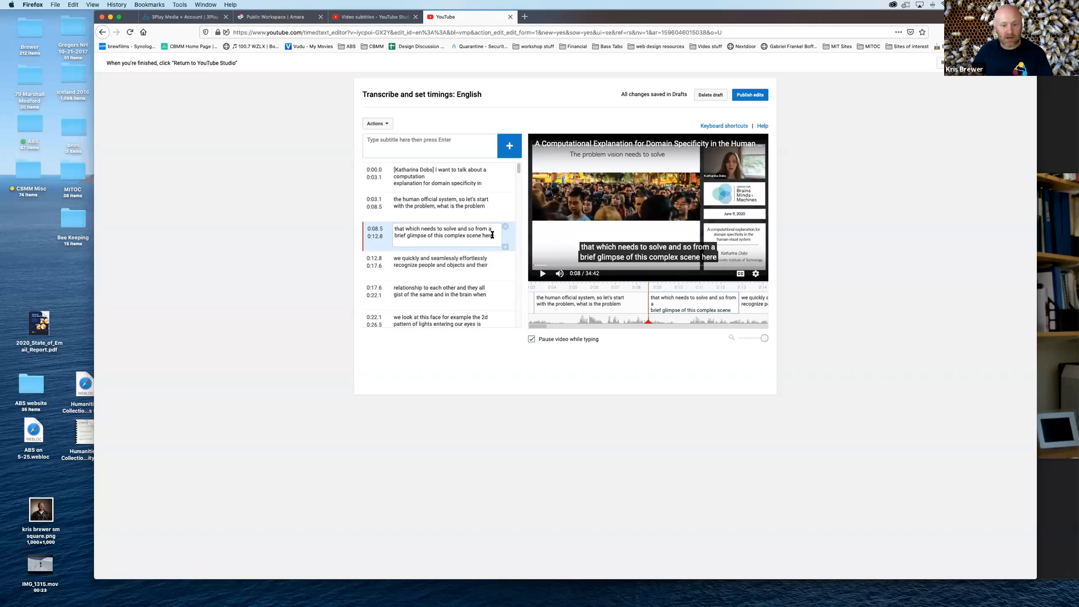
End the third subtitle with a period and capitalise "We" at the start of the fourth subtitle
{"action": "type", "text": "."}
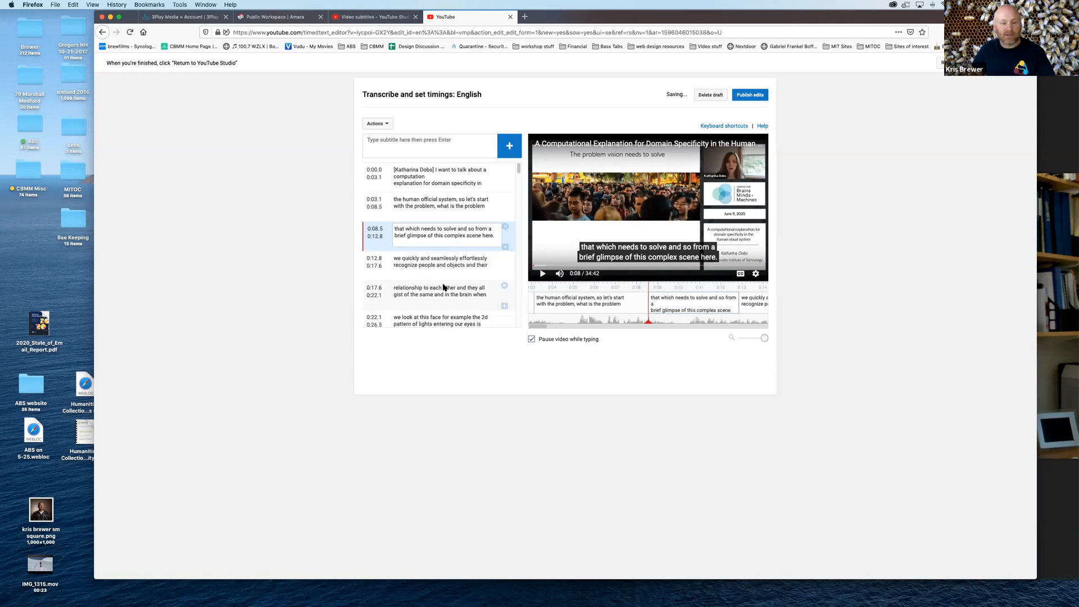
{"action": "left_click", "coordinate": [395, 257]}
{"action": "type", "text": "W"}
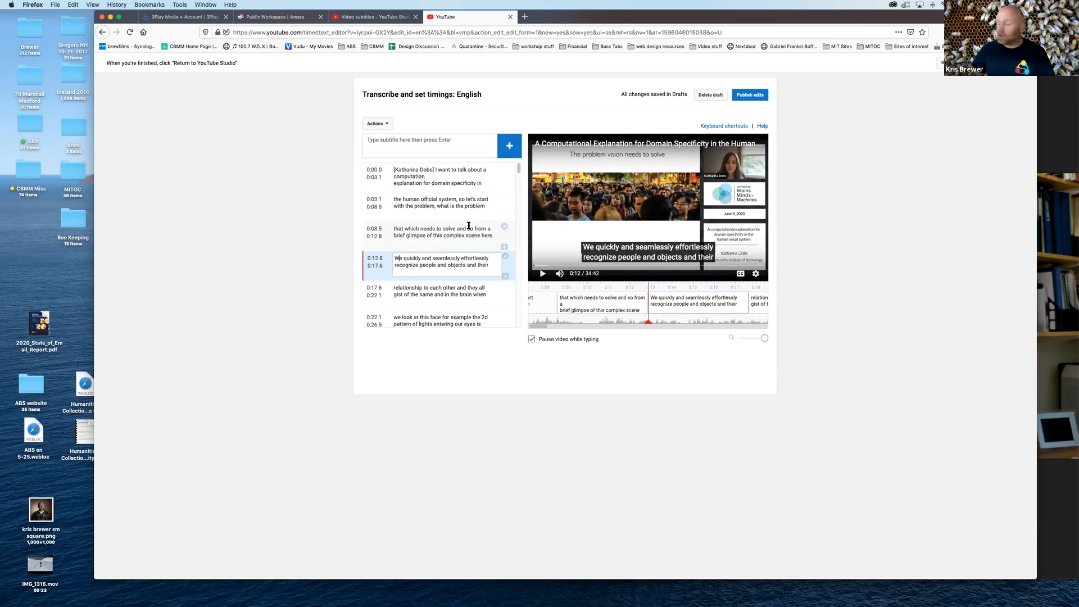
Set the start time of the fourth subtitle, "We quickly and seamlessly effortlessly", to 0:12.9
{"action": "scroll", "coordinate": [469, 225], "scroll_direction": "down", "scroll_amount": 1}
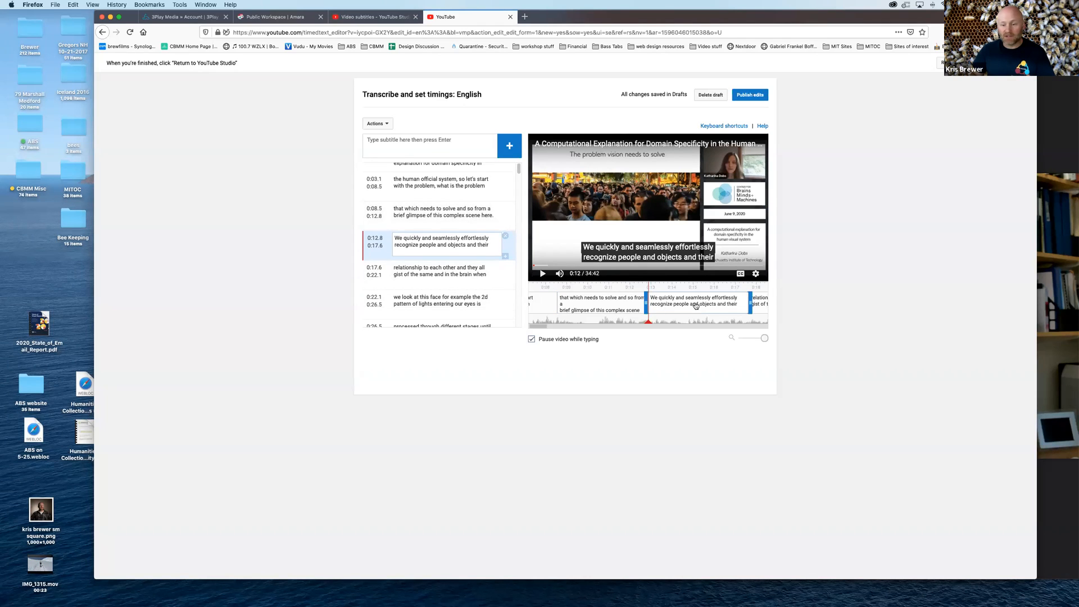
{"action": "mouse_move", "coordinate": [646, 301]}
{"action": "left_mouse_down"}
{"action": "mouse_move", "coordinate": [636, 301]}
{"action": "mouse_move", "coordinate": [648, 302]}
{"action": "left_mouse_up"}
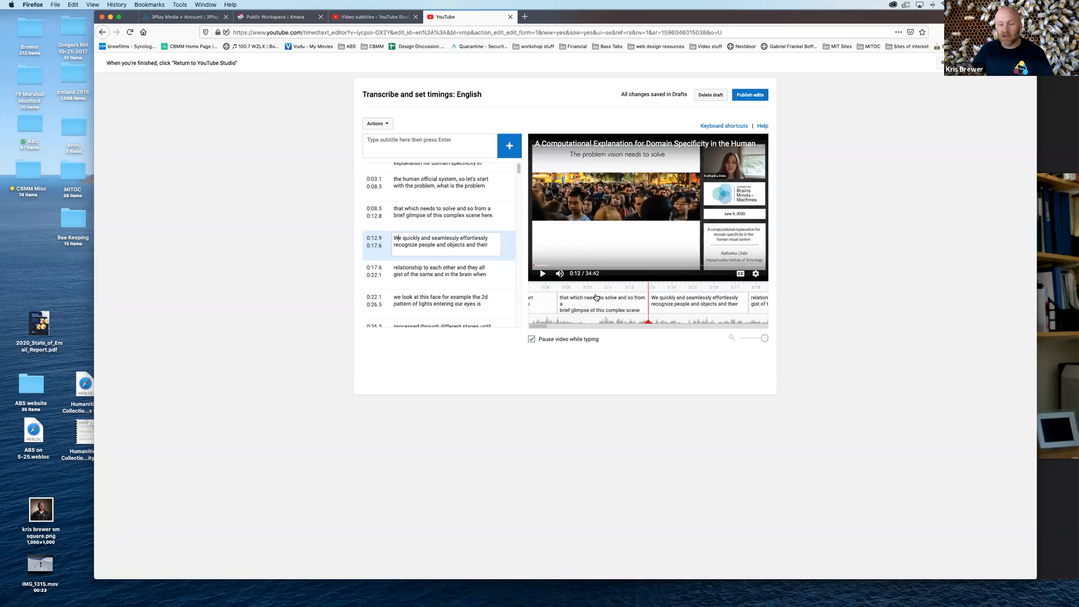
{"action": "mouse_move", "coordinate": [628, 295]}
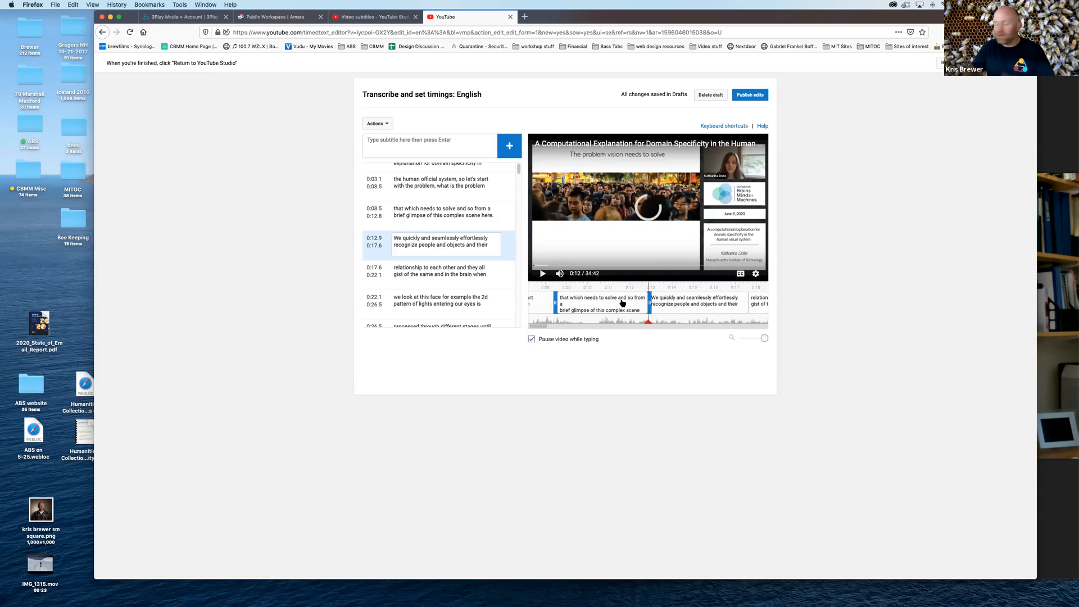
Replay the video from the beginning to about 0:19 with pauses, checking the subtitle timing against the speech
{"action": "left_click_drag", "start_coordinate": [538, 266], "coordinate": [525, 267]}
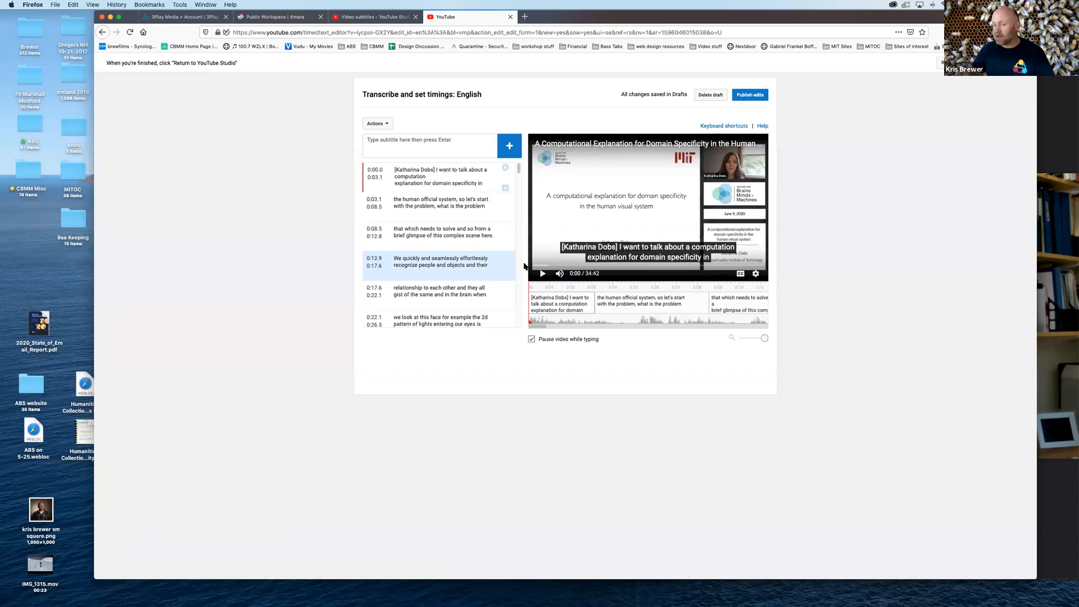
{"action": "left_click", "coordinate": [543, 273]}
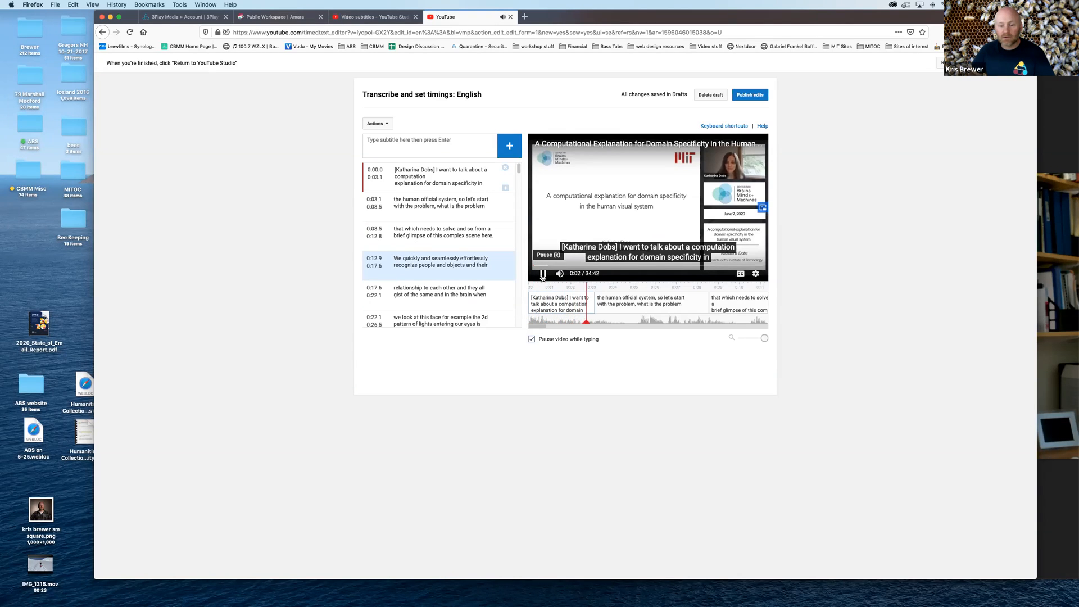
{"action": "left_click", "coordinate": [542, 275]}
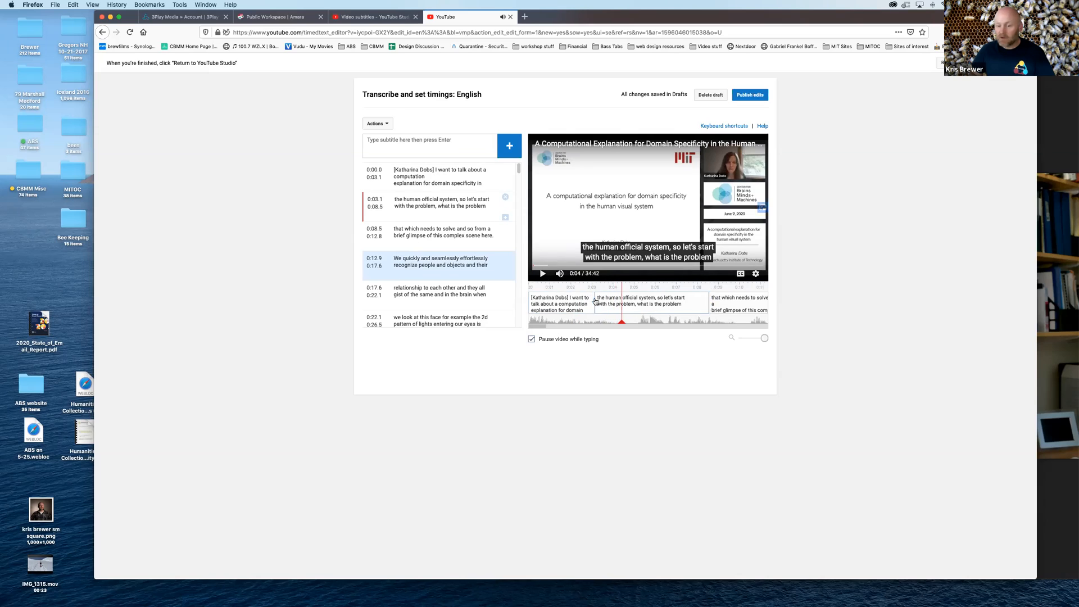
{"action": "left_click", "coordinate": [543, 275]}
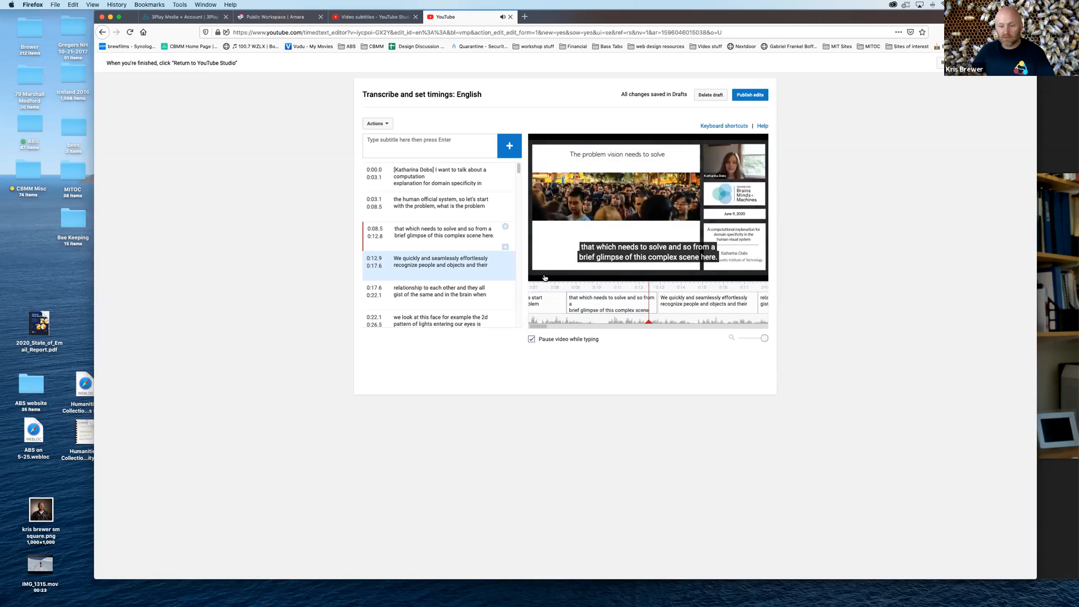
{"action": "left_click", "coordinate": [586, 314]}
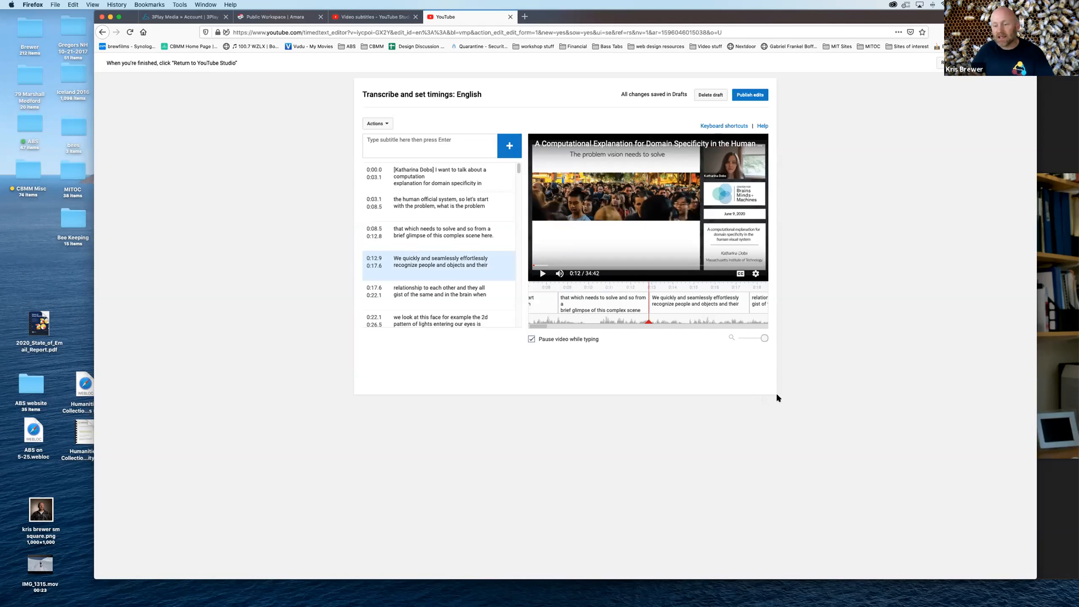
{"action": "left_click_drag", "start_coordinate": [763, 339], "coordinate": [772, 340]}
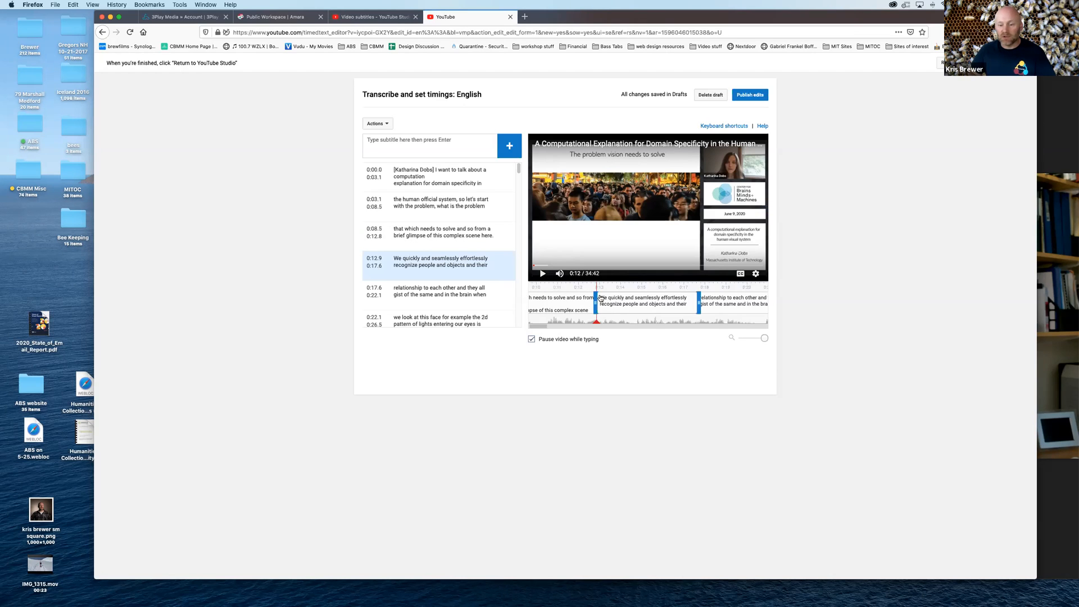
{"action": "left_click", "coordinate": [543, 274]}
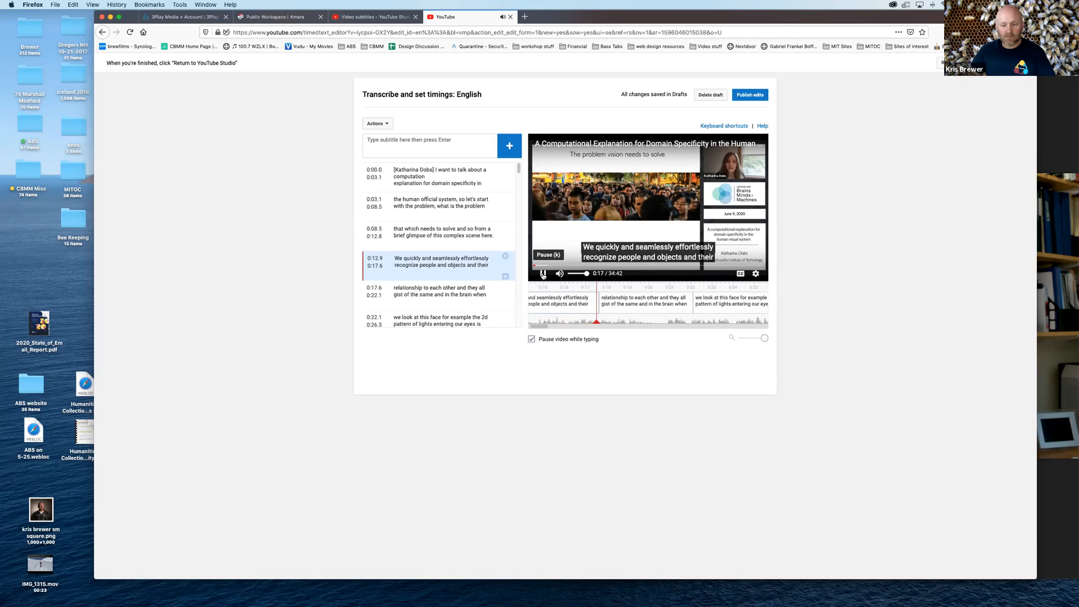
{"action": "left_click", "coordinate": [542, 274]}
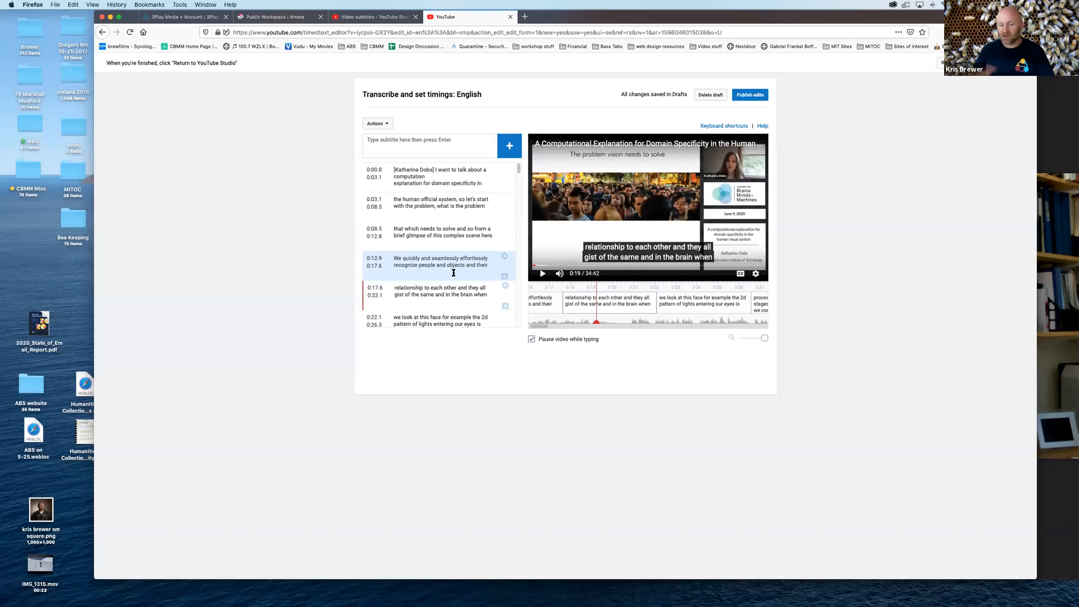
Shorten the fifth subtitle to end at 0:21.5, play across the gap, and extend its end to 0:22.0
{"action": "left_click_drag", "start_coordinate": [657, 304], "coordinate": [644, 303]}
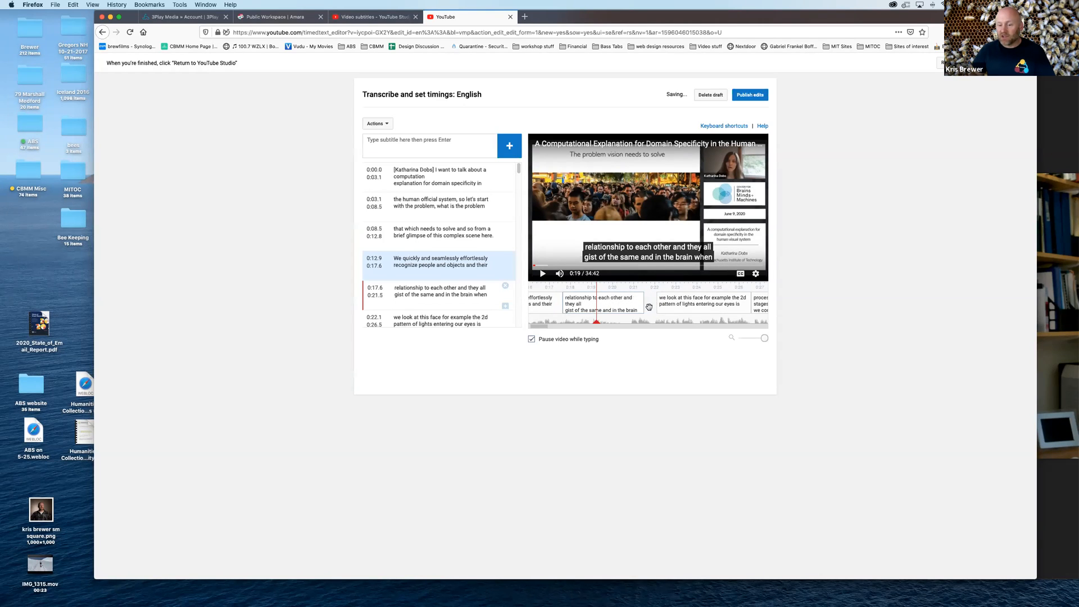
{"action": "left_click", "coordinate": [542, 274]}
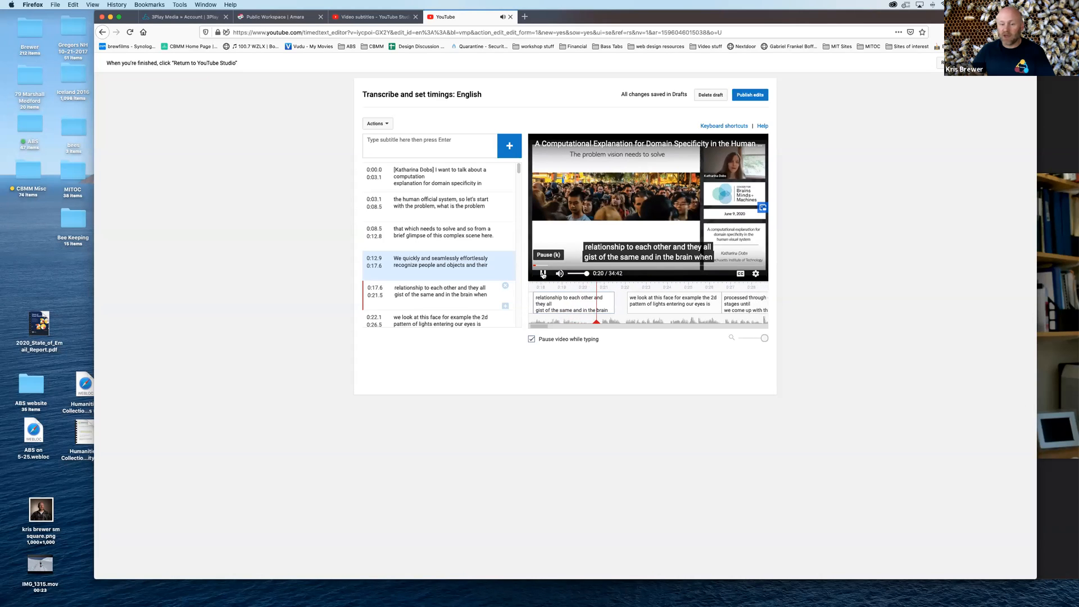
{"action": "left_click", "coordinate": [543, 274]}
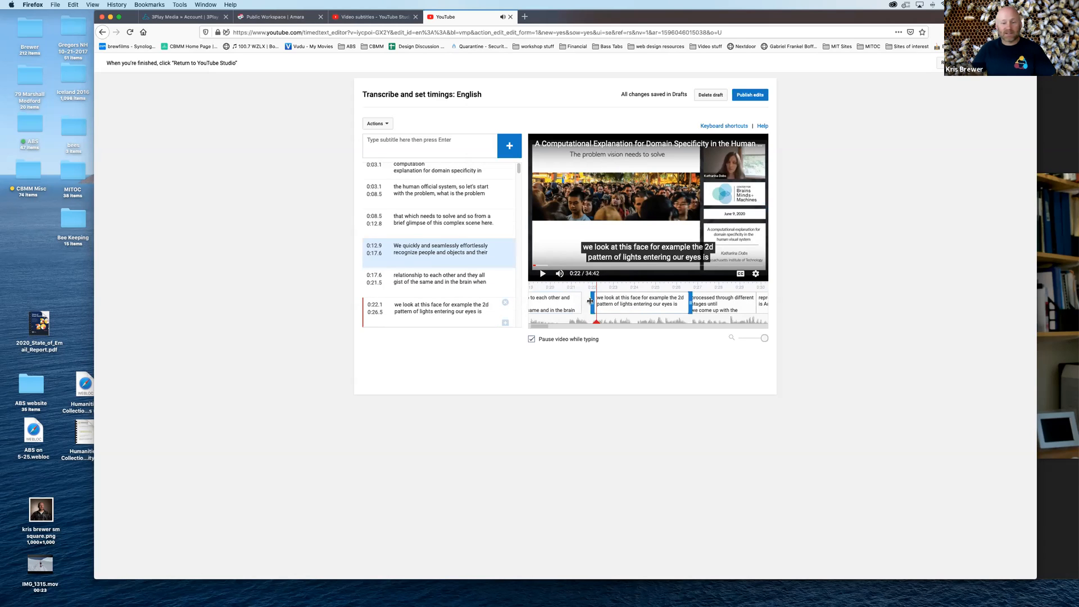
{"action": "left_click_drag", "start_coordinate": [581, 304], "coordinate": [593, 303]}
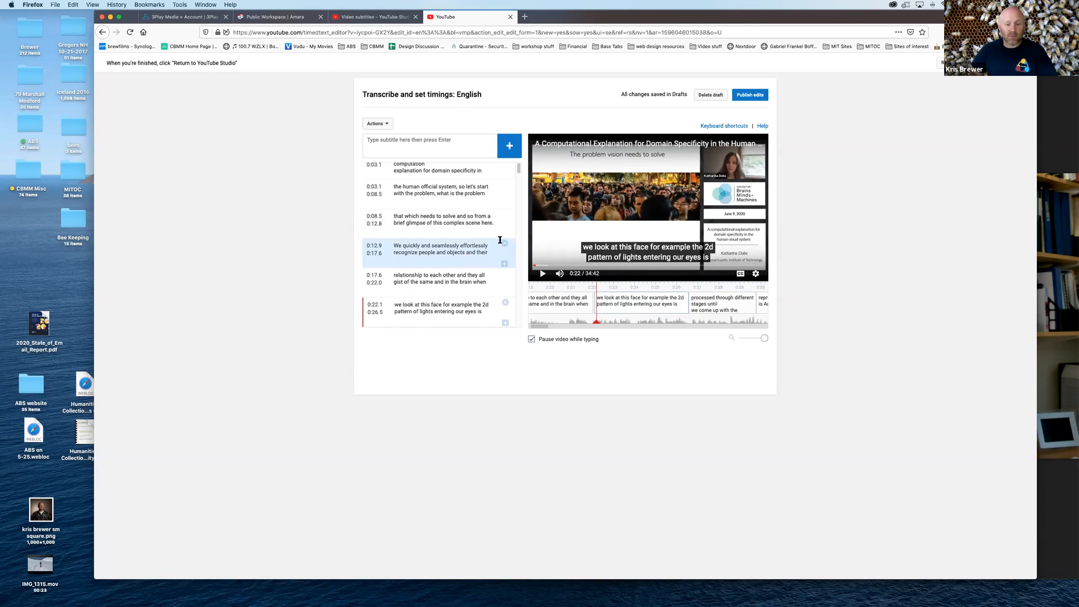
{"action": "scroll", "coordinate": [503, 239], "scroll_direction": "up", "scroll_amount": 1}
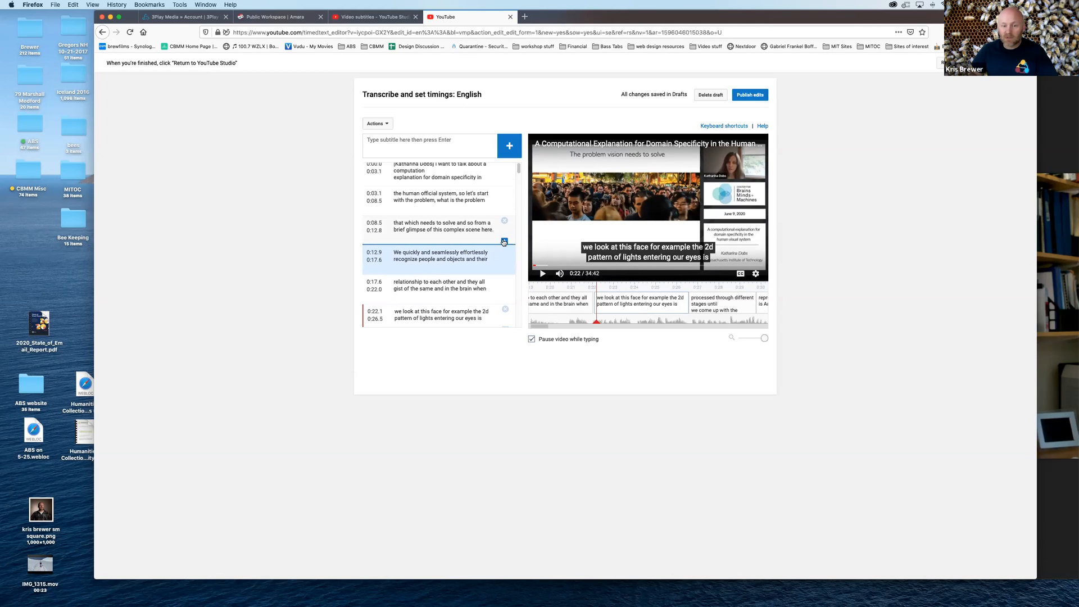
{"action": "scroll", "coordinate": [503, 241], "scroll_direction": "down", "scroll_amount": 1}
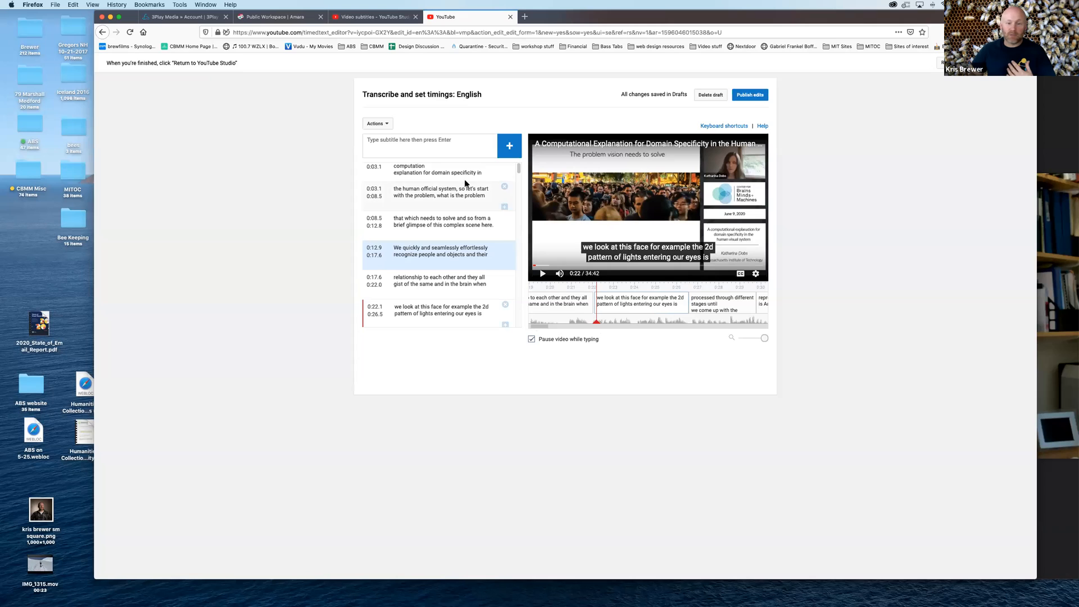
{"action": "scroll", "coordinate": [435, 253], "scroll_direction": "down", "scroll_amount": 15}
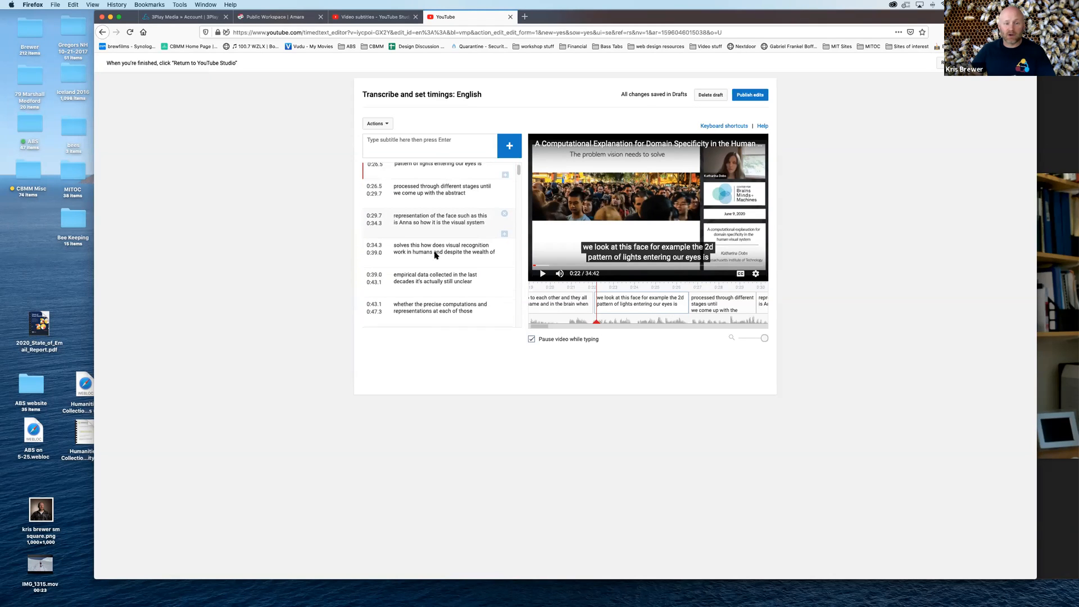
{"action": "scroll", "coordinate": [435, 255], "scroll_direction": "up", "scroll_amount": 15}
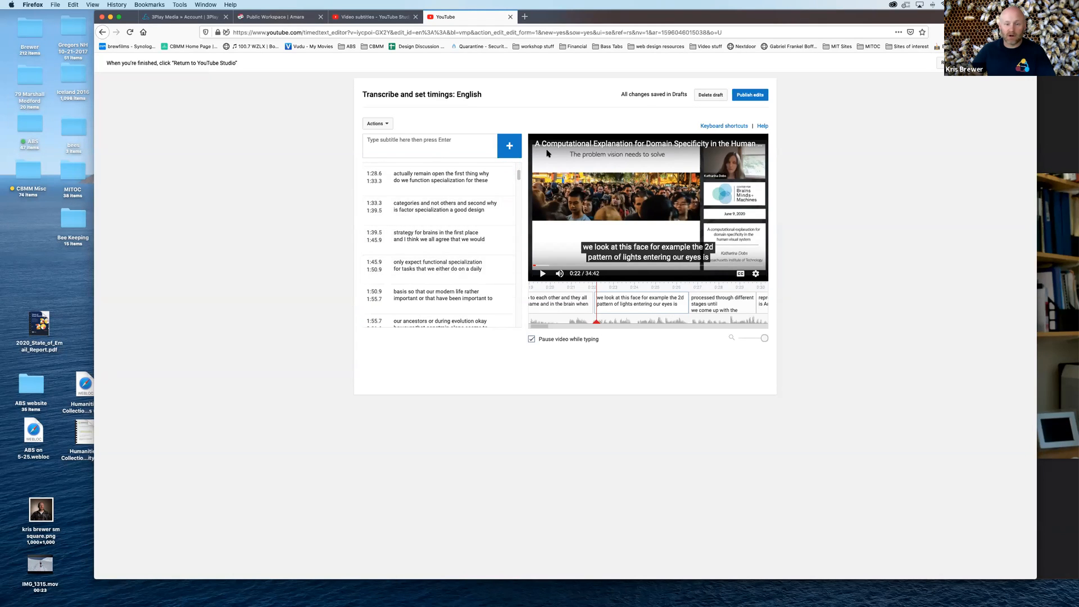
Add a new subtitle reading "Hello, this is a test" at the current playback position, before "we look at this face"
{"action": "left_click", "coordinate": [399, 149]}
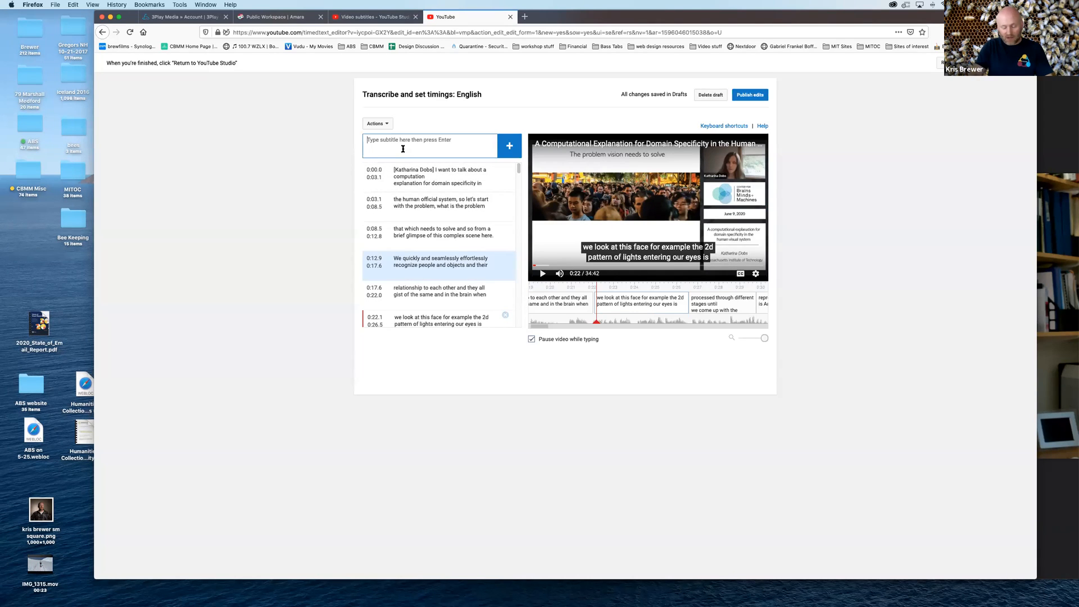
{"action": "type", "text": "Hello, this is a test"}
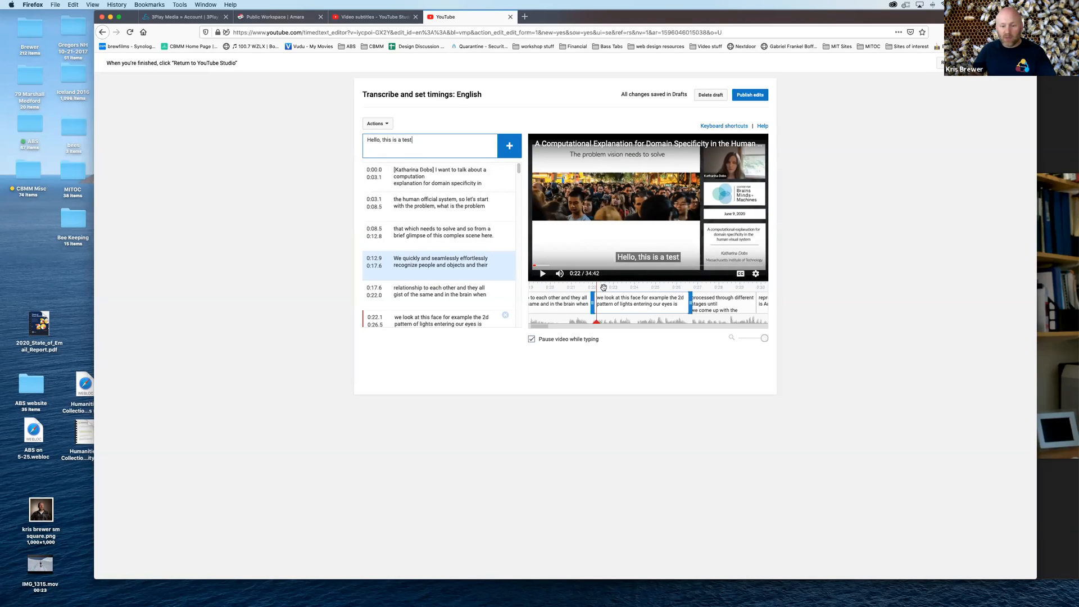
{"action": "left_click", "coordinate": [511, 147]}
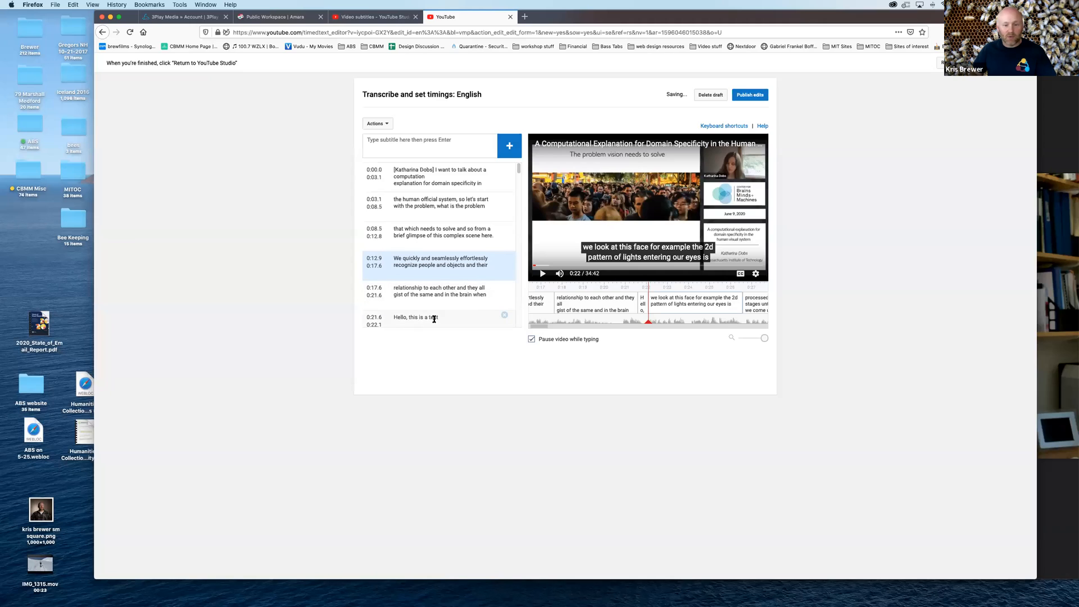
Delete the "Hello, this is a test" subtitle and extend the preceding subtitle's end to 0:22.1
{"action": "scroll", "coordinate": [477, 301], "scroll_direction": "down", "scroll_amount": 1}
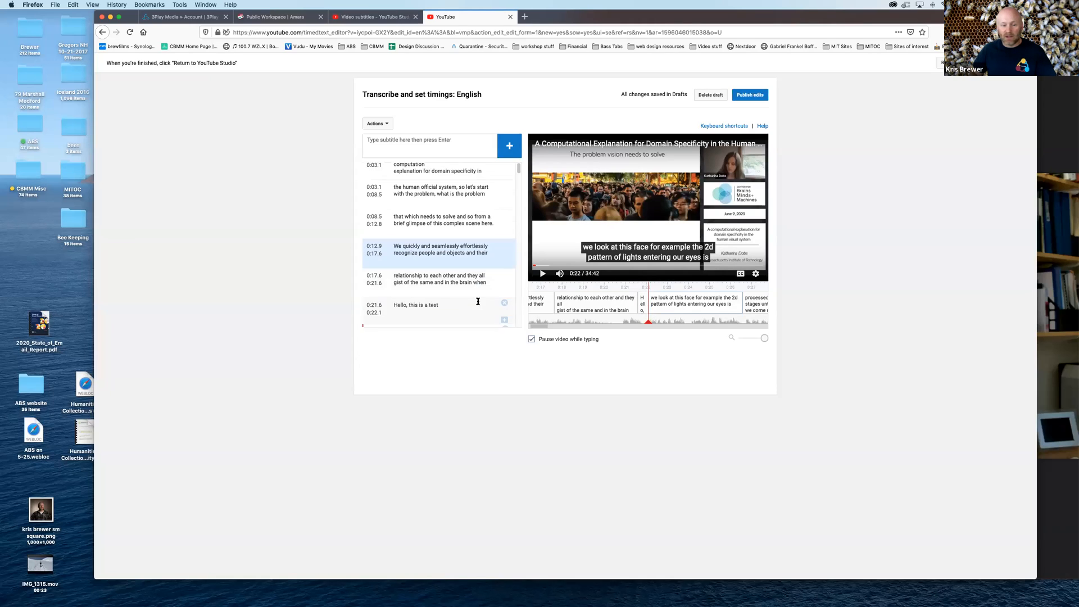
{"action": "scroll", "coordinate": [478, 302], "scroll_direction": "down", "scroll_amount": 2}
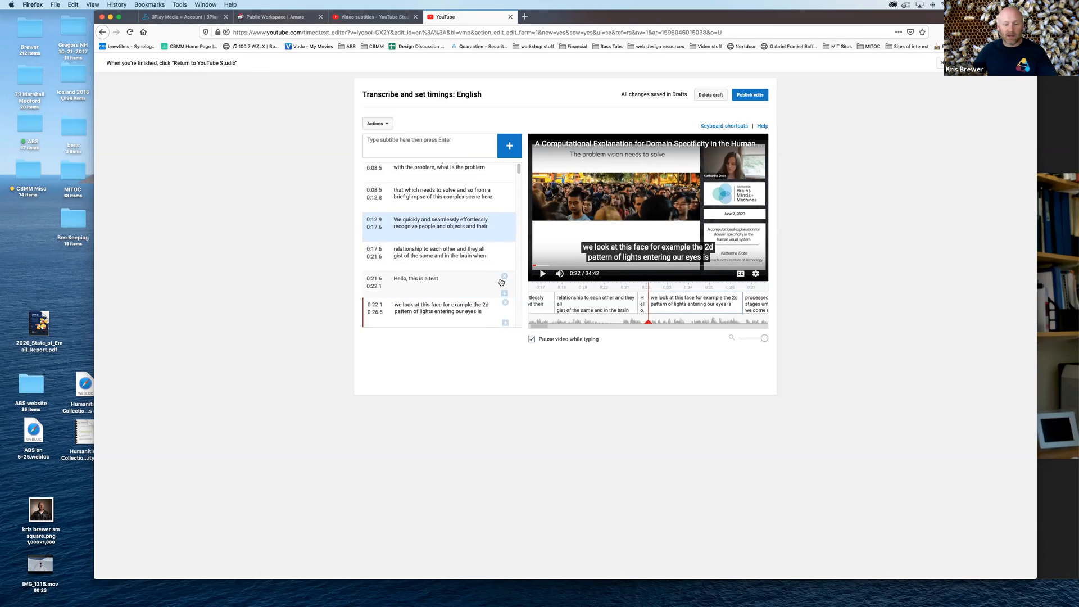
{"action": "left_click", "coordinate": [504, 277]}
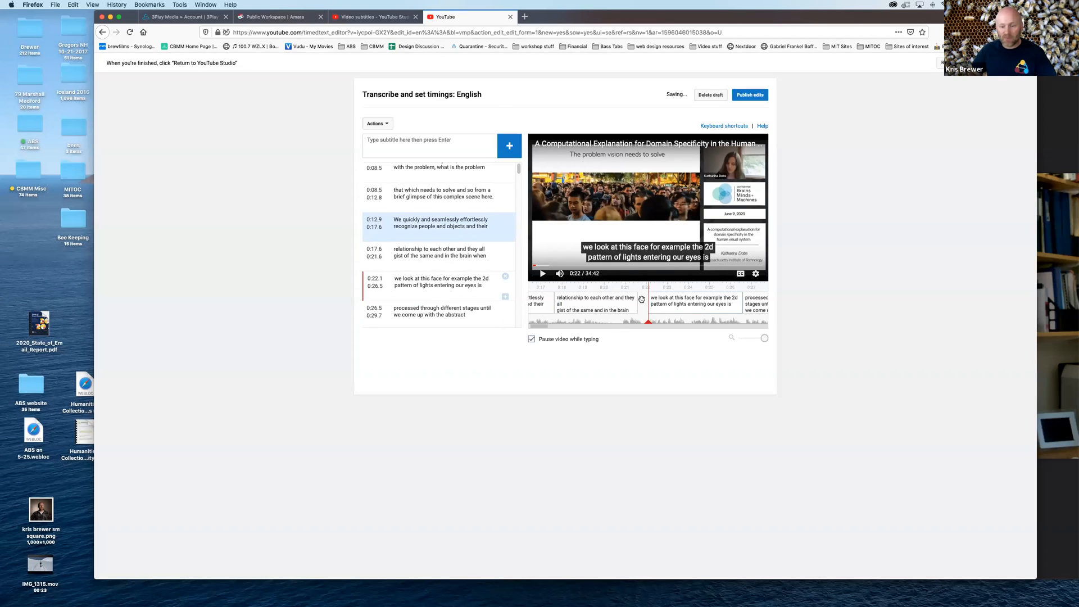
{"action": "left_click_drag", "start_coordinate": [638, 301], "coordinate": [650, 304]}
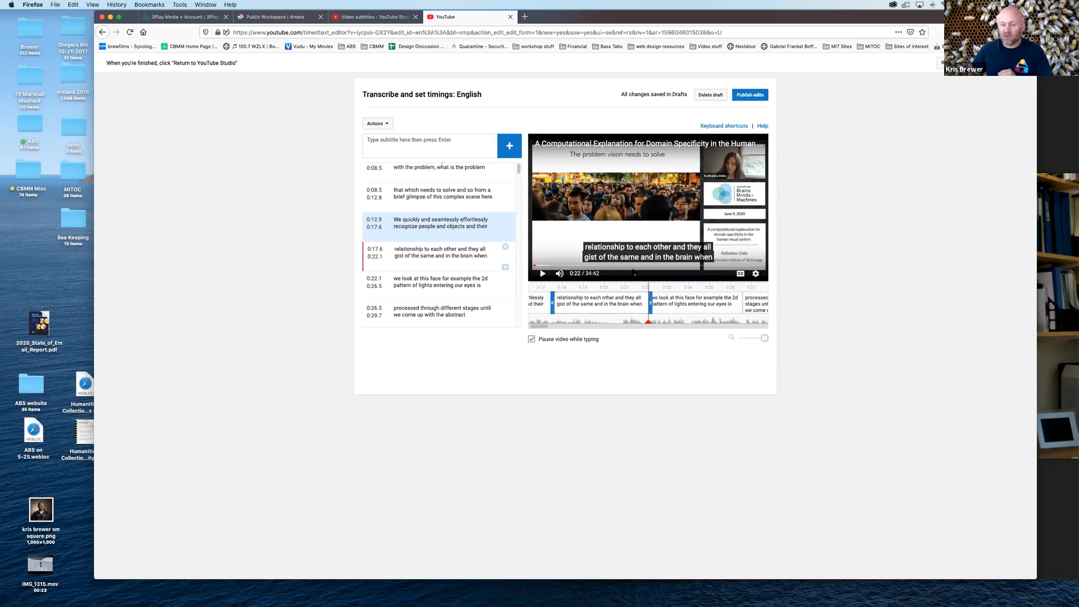
Insert a subtitle reading "This is an insertion test." just before "processed through different stages until" and set its end to 0:26.6
{"action": "left_click", "coordinate": [677, 290]}
{"action": "left_click_drag", "start_coordinate": [679, 291], "coordinate": [636, 285]}
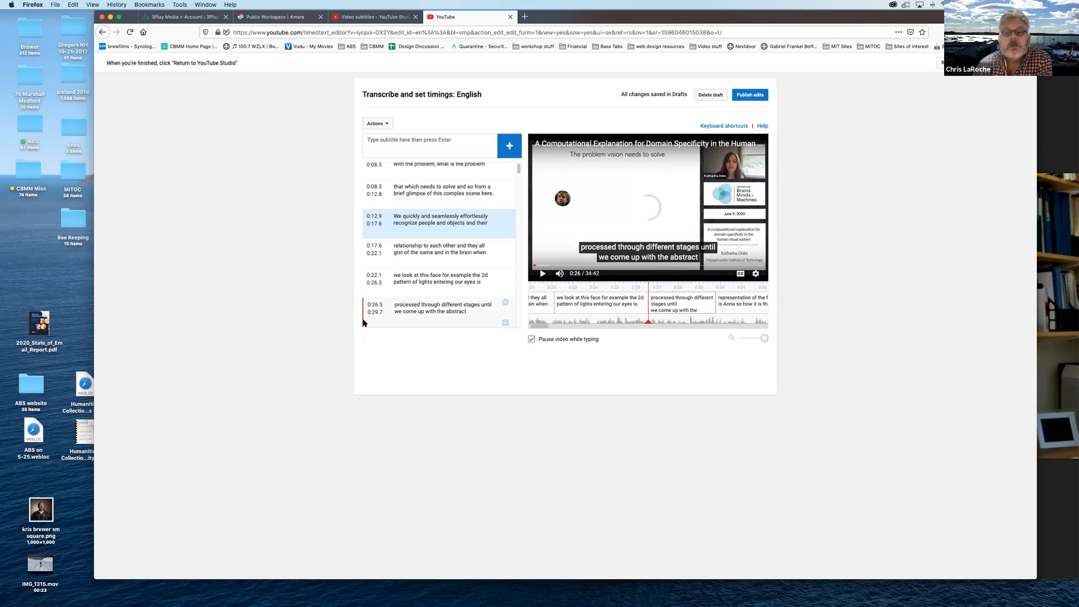
{"action": "scroll", "coordinate": [393, 288], "scroll_direction": "down", "scroll_amount": 2}
{"action": "scroll", "coordinate": [393, 288], "scroll_direction": "down", "scroll_amount": 1}
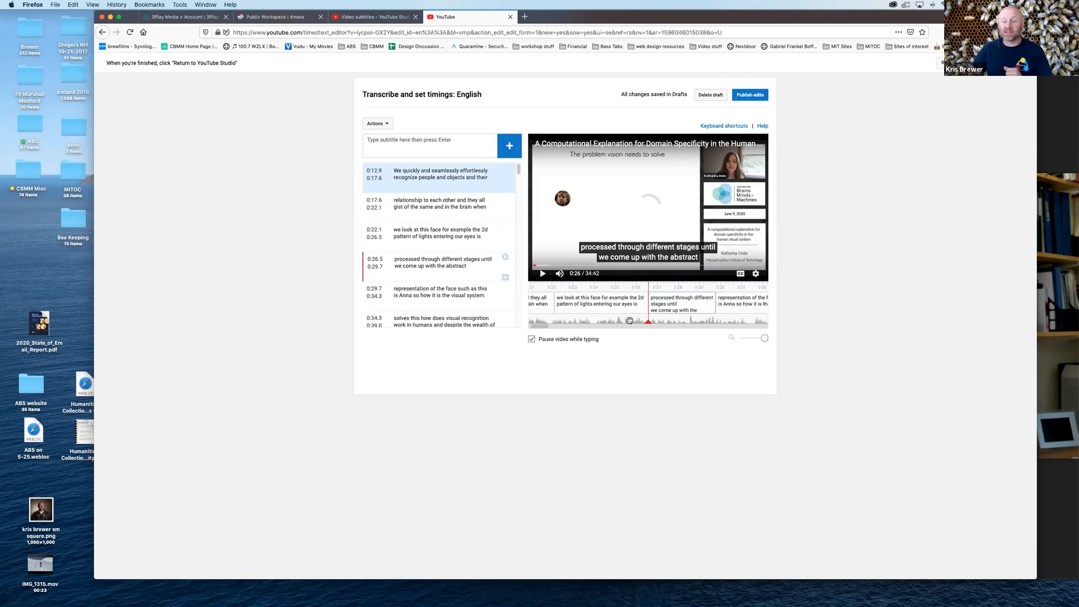
{"action": "left_click", "coordinate": [417, 142]}
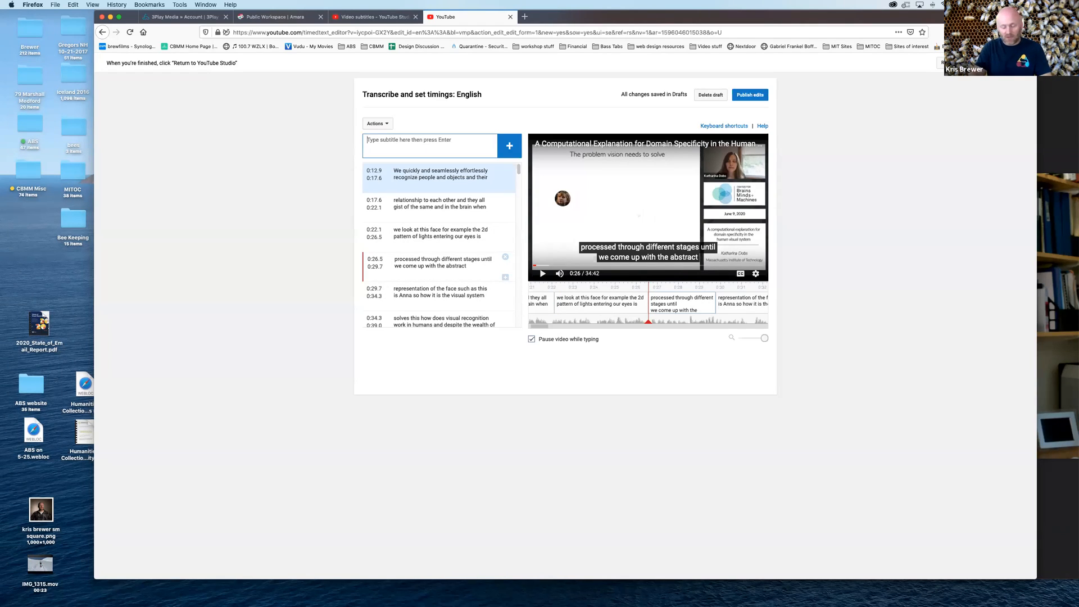
{"action": "type", "text": "This is an insertion test."}
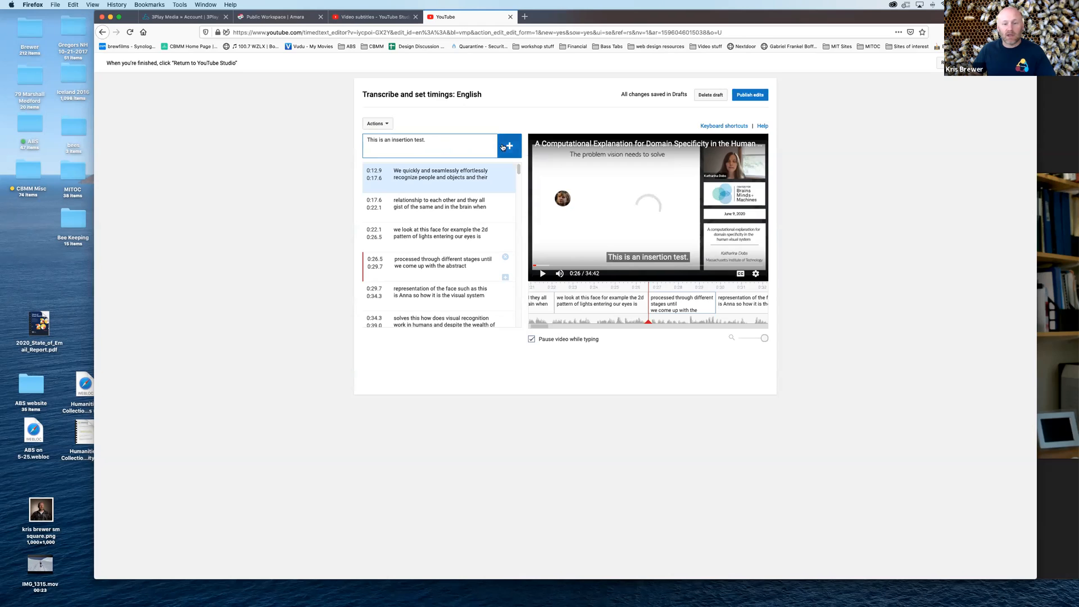
{"action": "mouse_move", "coordinate": [607, 319]}
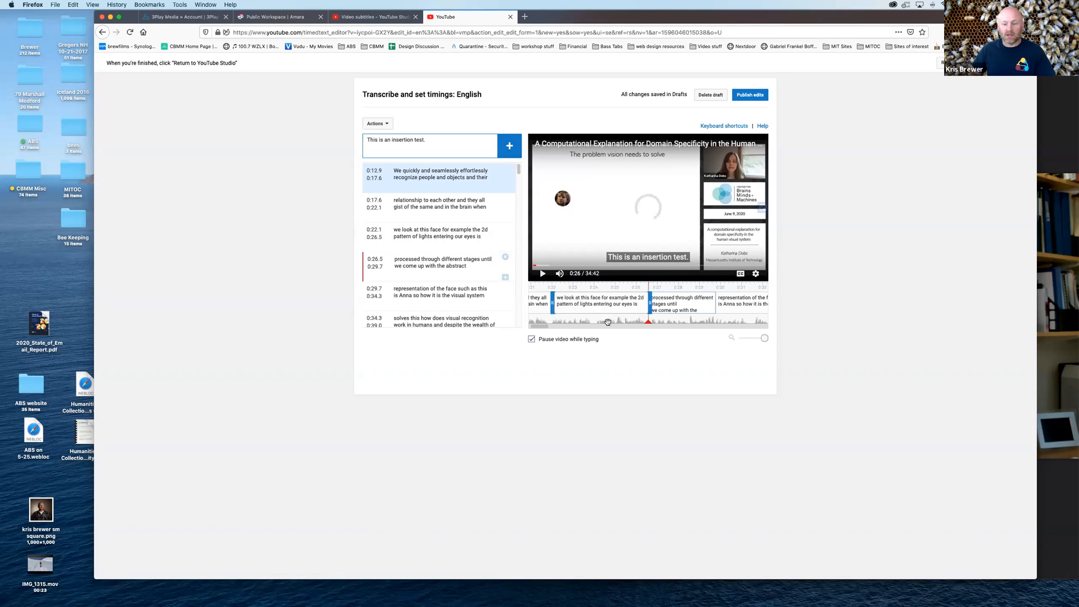
{"action": "left_click", "coordinate": [514, 152]}
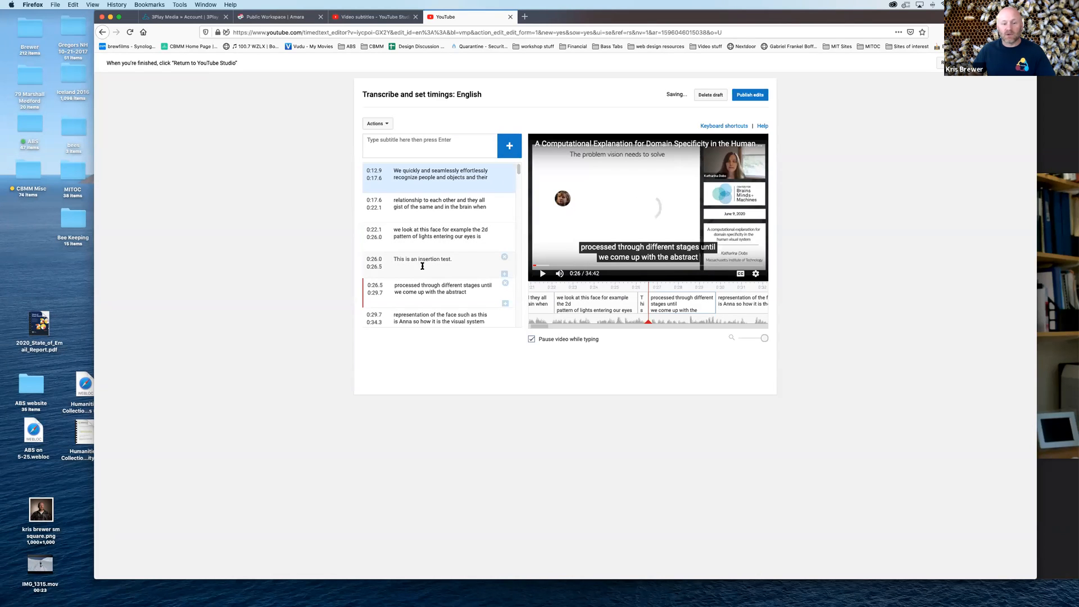
{"action": "mouse_move", "coordinate": [643, 305]}
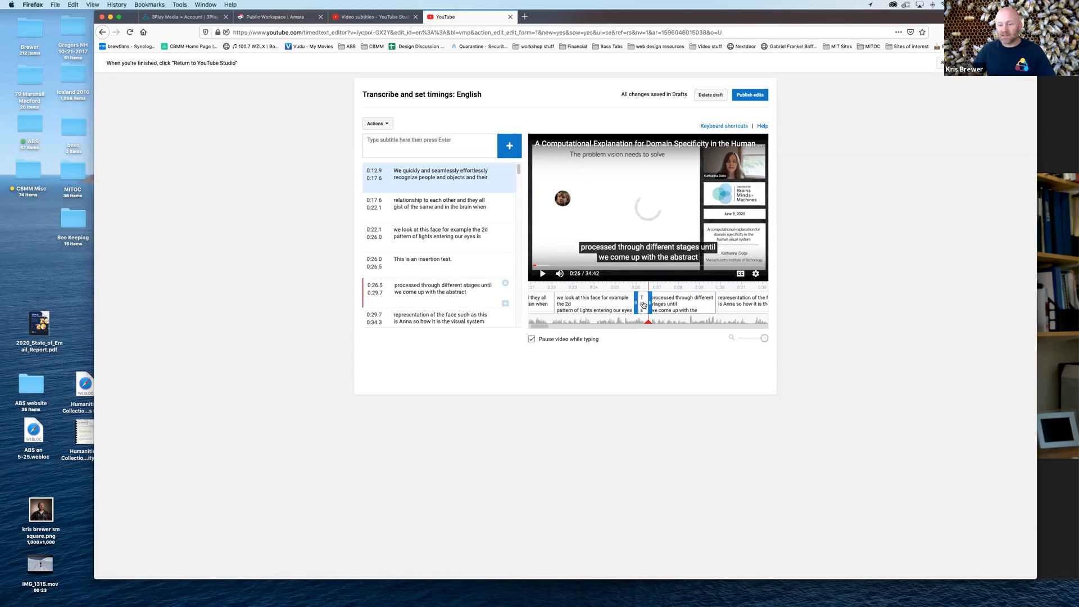
{"action": "mouse_move", "coordinate": [643, 304]}
{"action": "left_mouse_down"}
{"action": "mouse_move", "coordinate": [673, 300]}
{"action": "mouse_move", "coordinate": [645, 301]}
{"action": "left_mouse_up"}
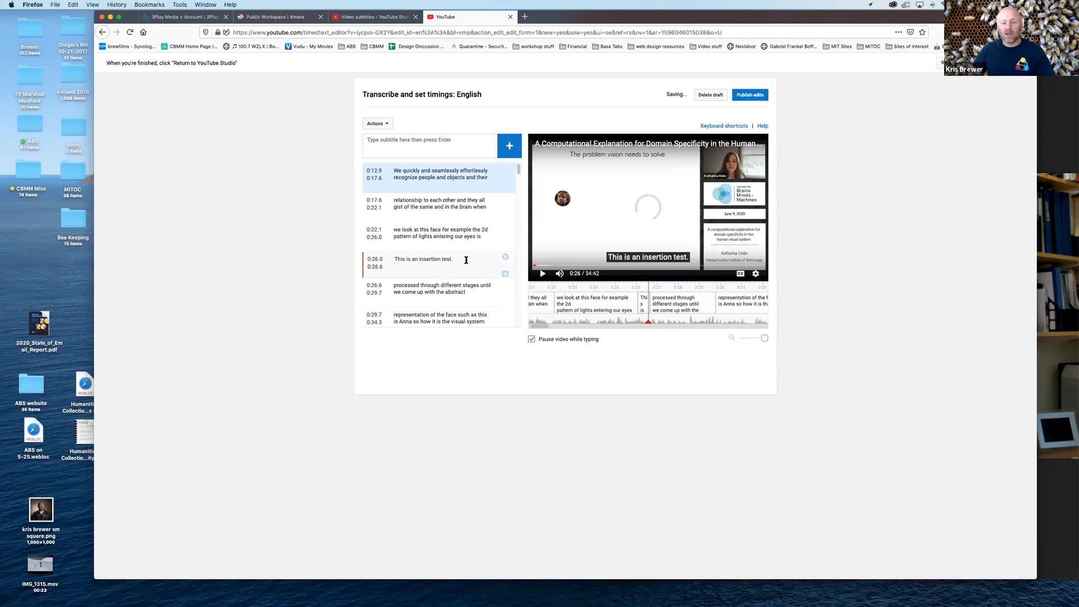
Delete the "This is an insertion test." subtitle and move the start of "processed through different stages until" to 0:26.1
{"action": "left_click", "coordinate": [505, 257]}
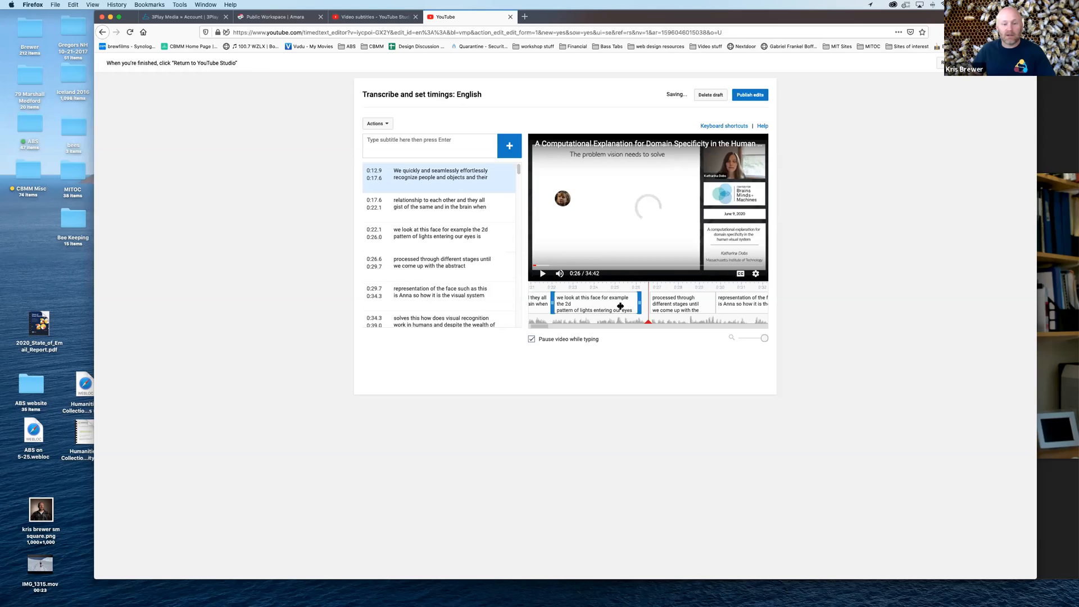
{"action": "left_click_drag", "start_coordinate": [652, 301], "coordinate": [638, 303]}
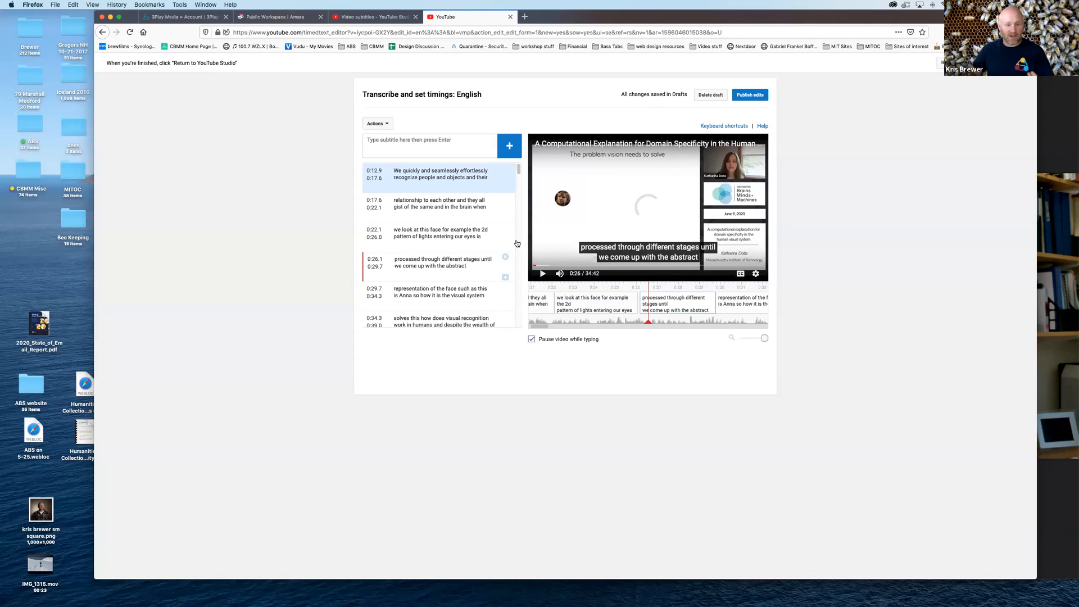
View the subtitle editor's list of keyboard shortcuts and close it
{"action": "scroll", "coordinate": [479, 247], "scroll_direction": "up", "scroll_amount": 3}
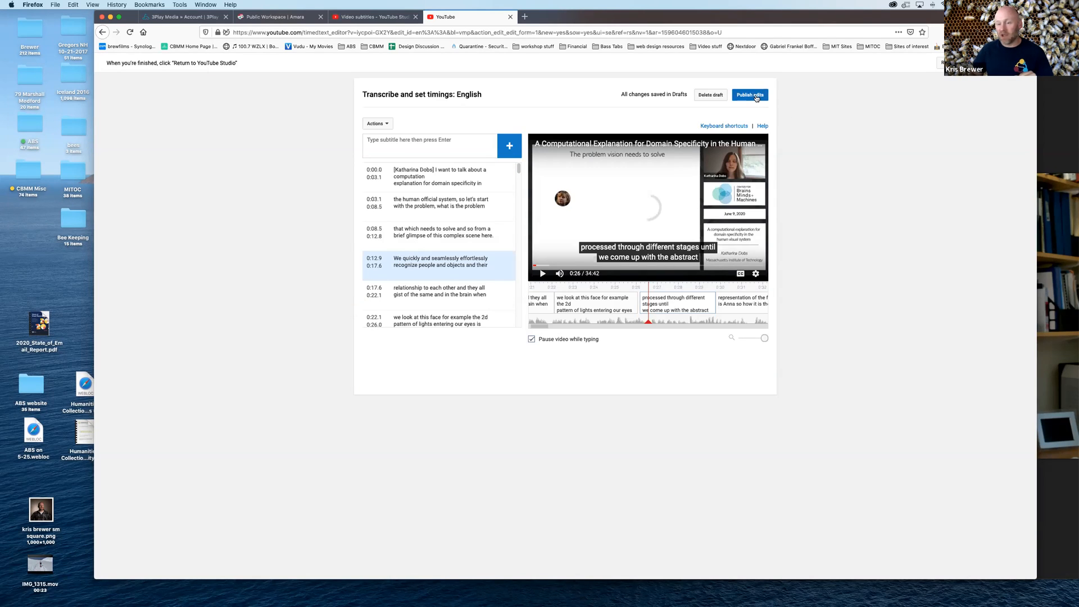
{"action": "left_click", "coordinate": [735, 129]}
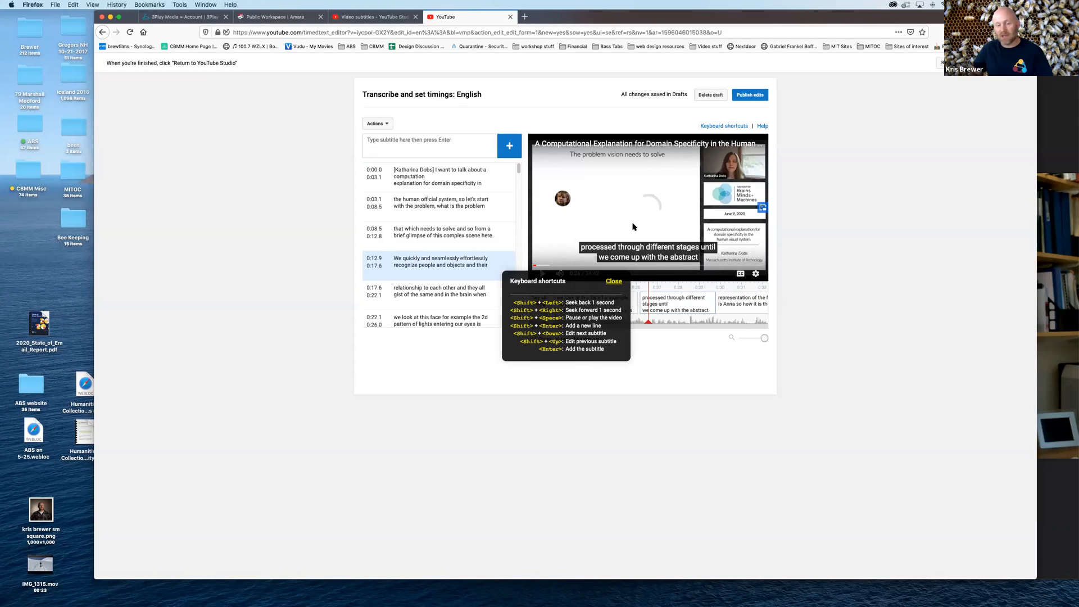
{"action": "left_click", "coordinate": [613, 283]}
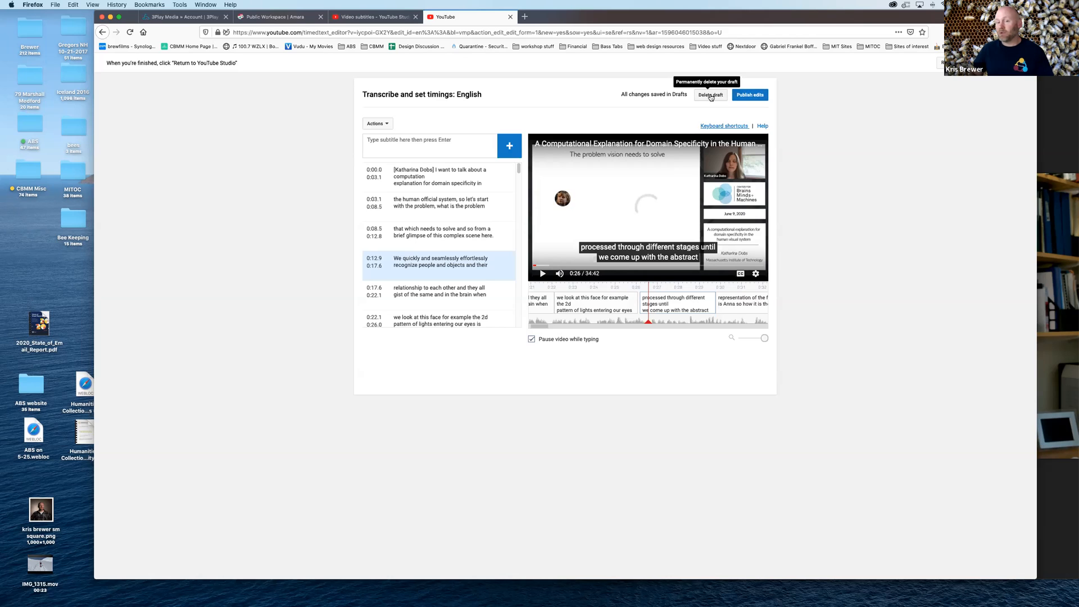
Publish the edited English subtitles
{"action": "left_click", "coordinate": [752, 97]}
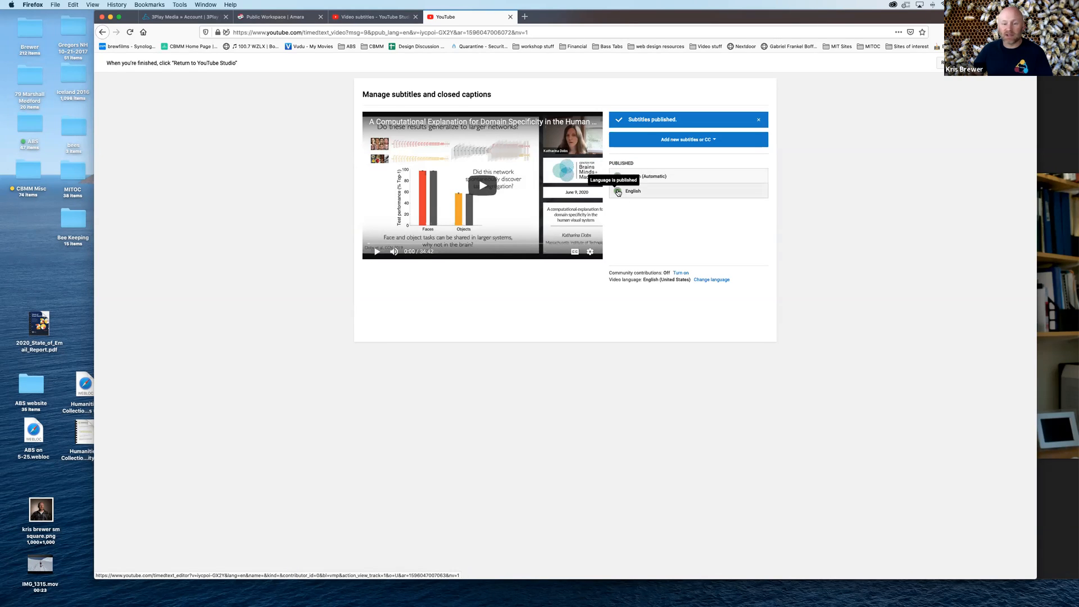
Unpublish the published English subtitle track and publish it again from its draft
{"action": "left_click", "coordinate": [630, 196]}
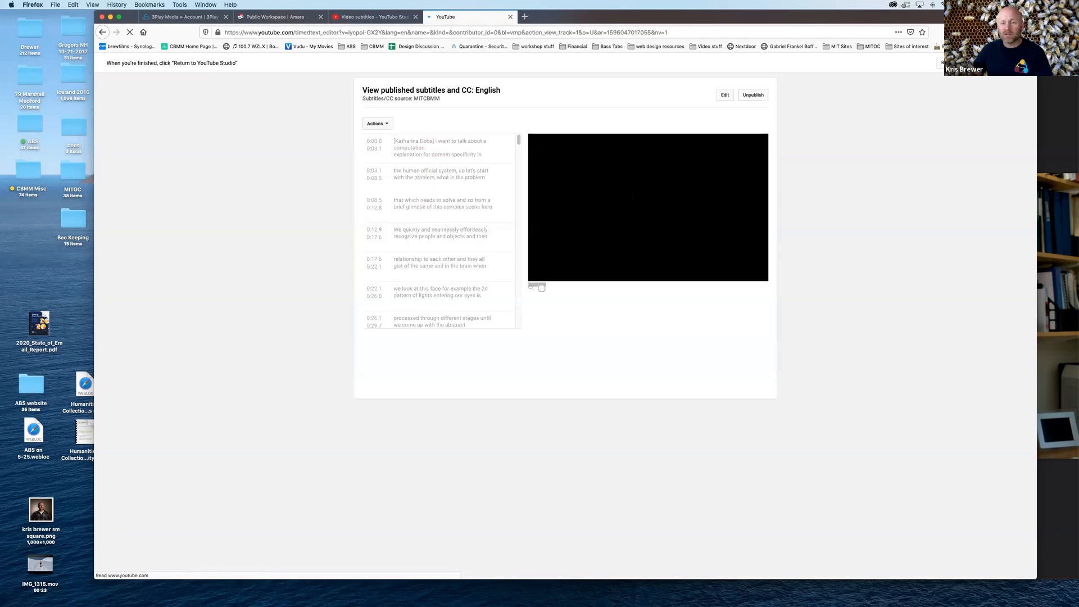
{"action": "left_click", "coordinate": [755, 95]}
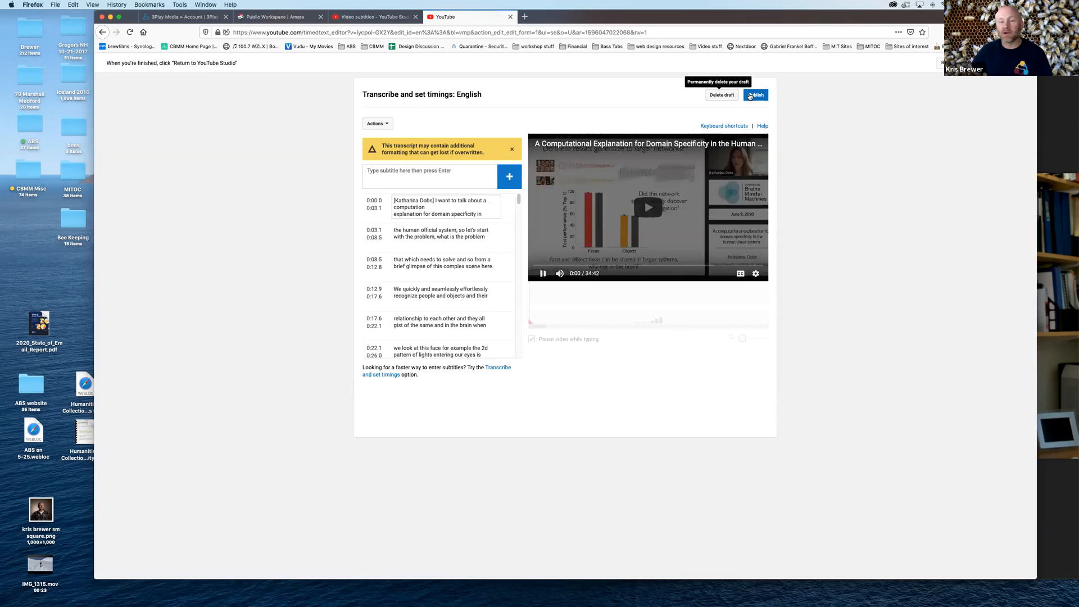
{"action": "left_click", "coordinate": [751, 95]}
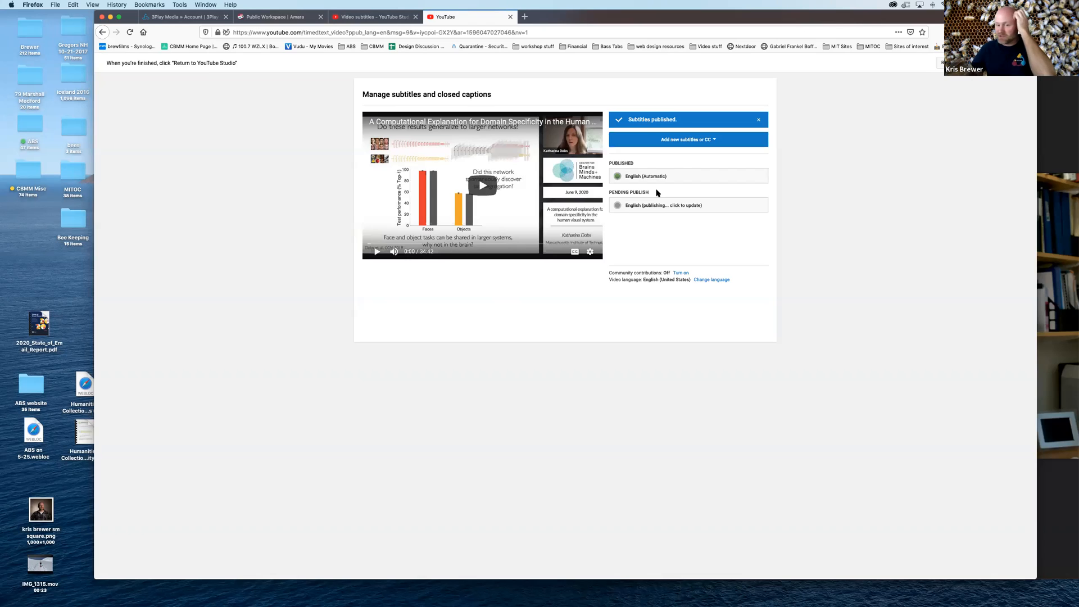
{"action": "left_click", "coordinate": [709, 140]}
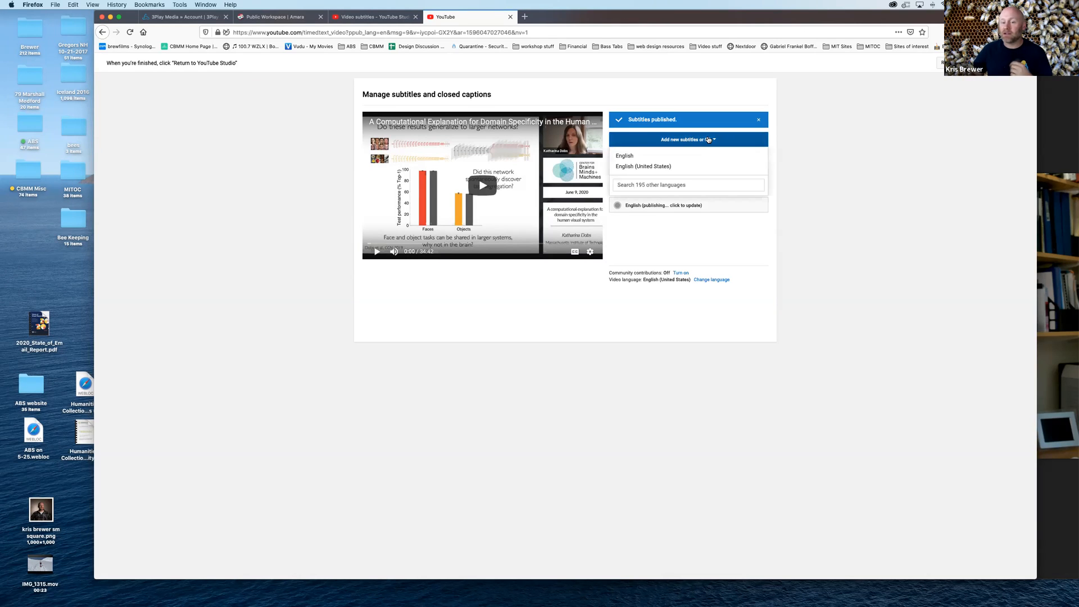
{"action": "left_click", "coordinate": [682, 161]}
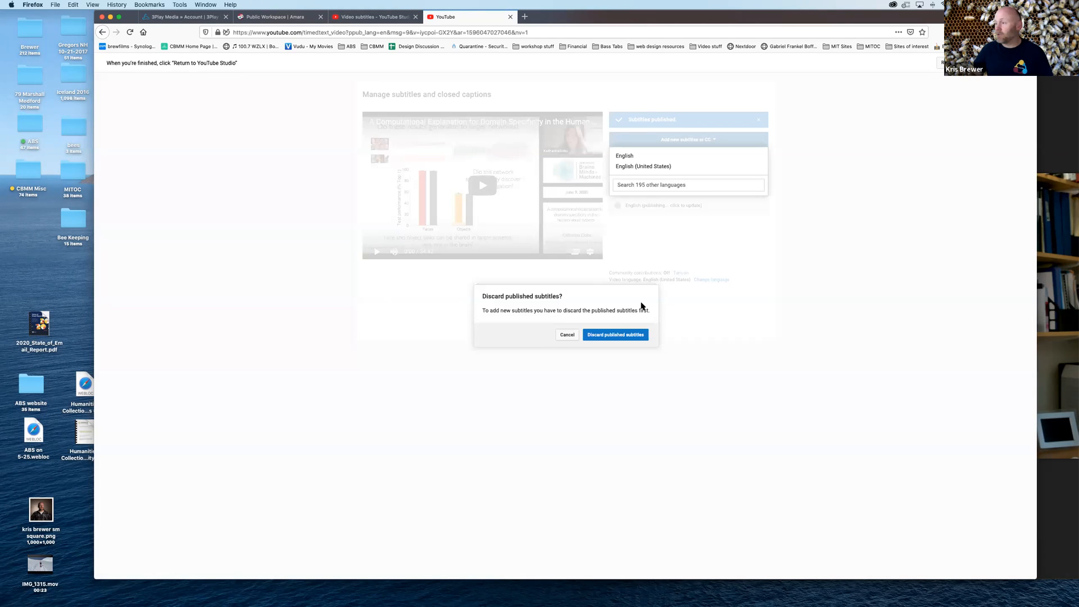
{"action": "left_click", "coordinate": [567, 335]}
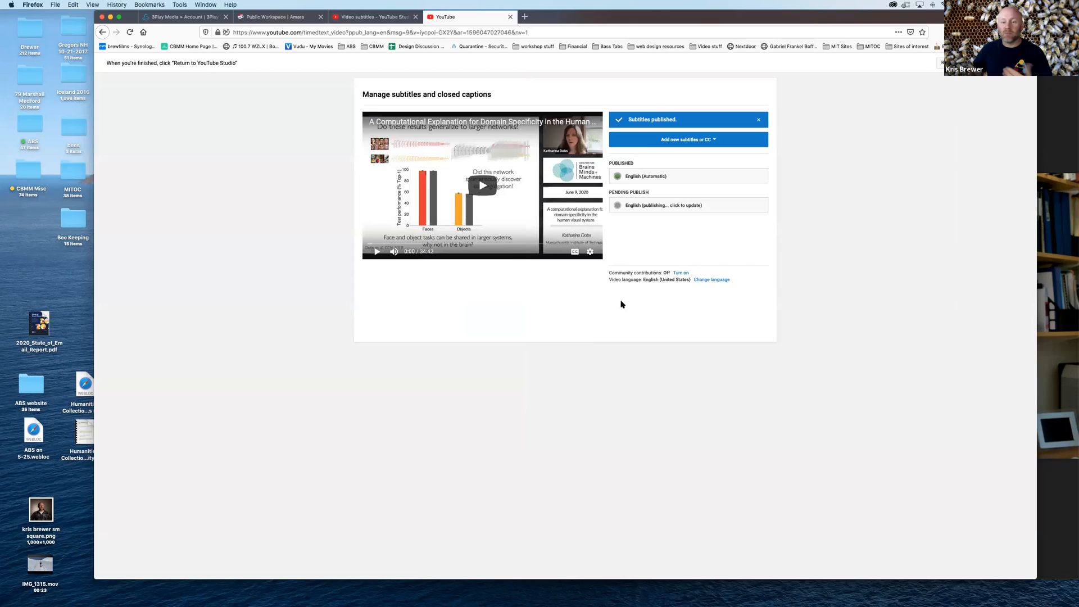
Start adding a new subtitle track in English (United States)
{"action": "left_click", "coordinate": [709, 142]}
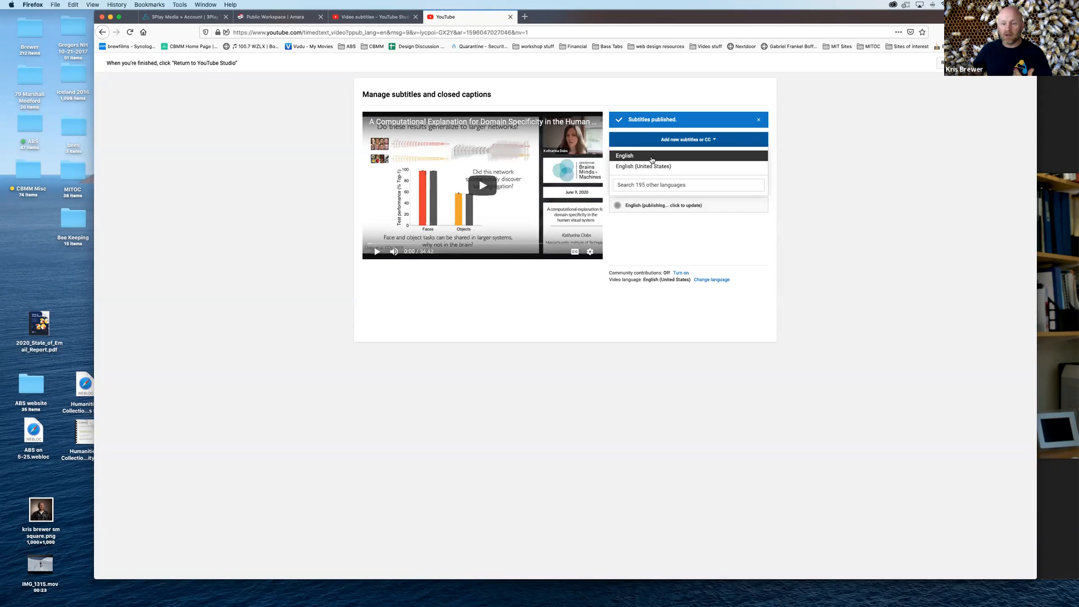
{"action": "left_click", "coordinate": [656, 168]}
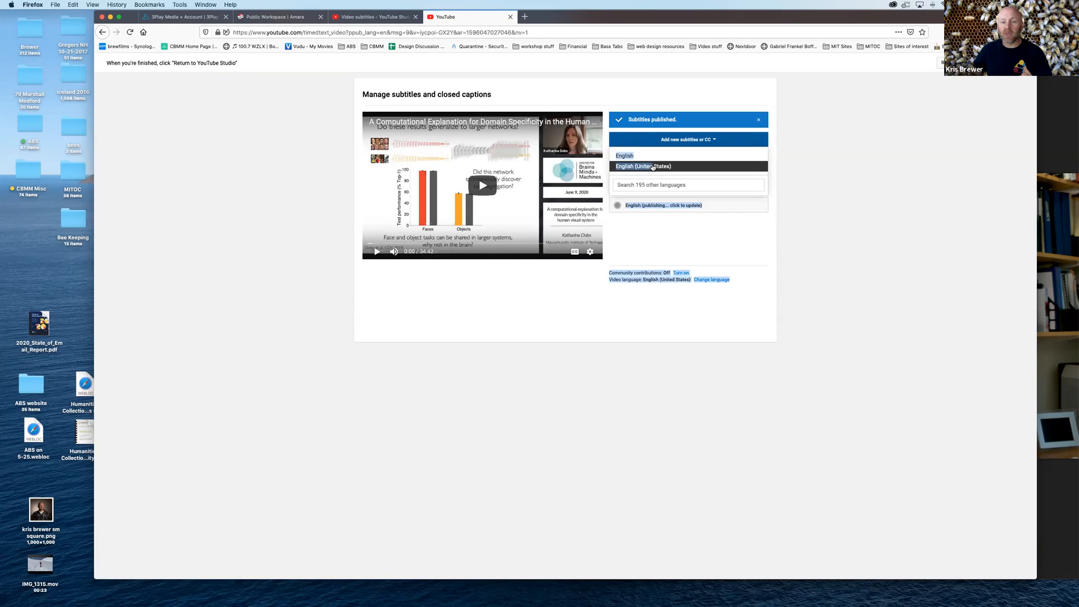
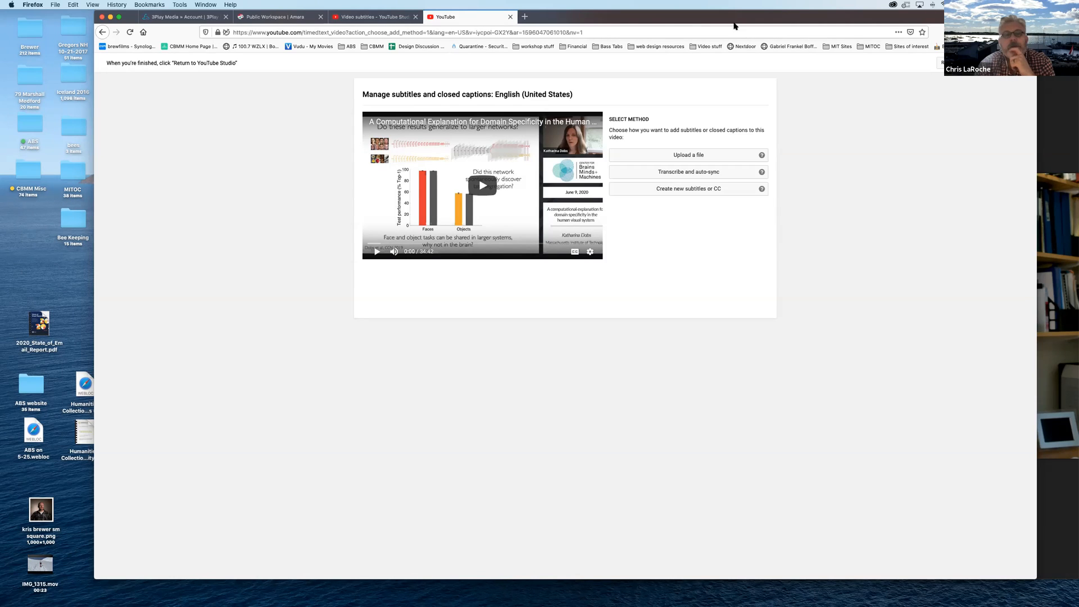
Switch to the Amara workspace, look over the account dashboard and its account options, and close the dashboard
{"action": "left_click", "coordinate": [270, 18]}
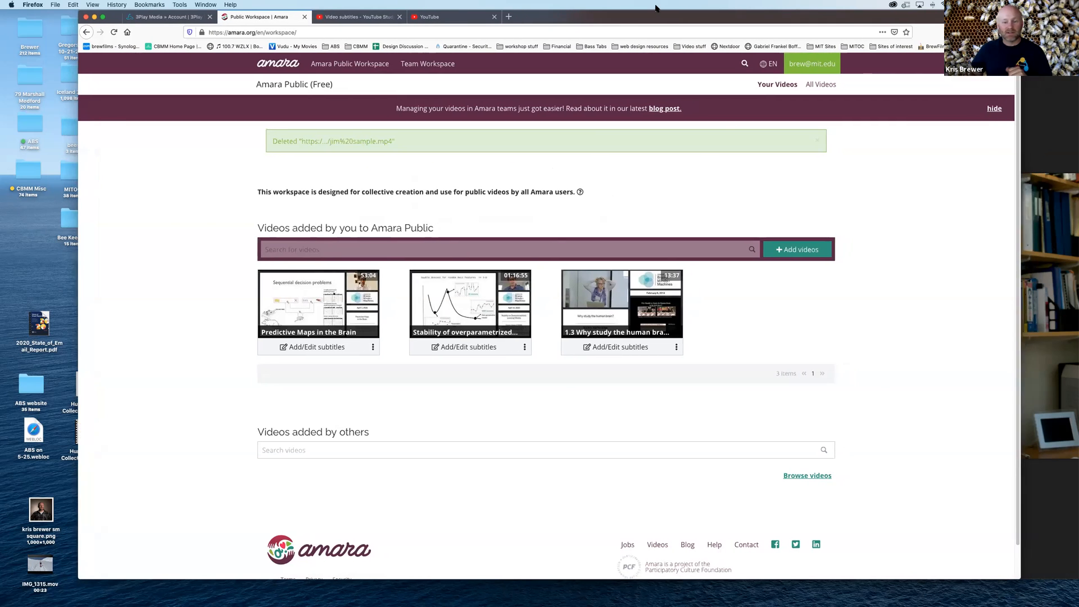
{"action": "left_click", "coordinate": [279, 65]}
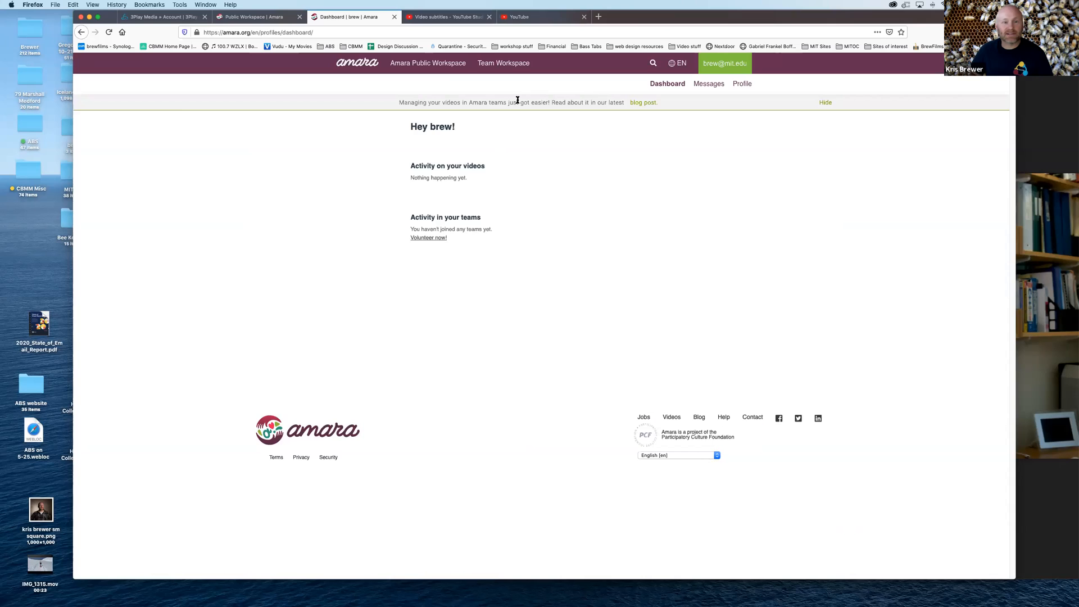
{"action": "left_click", "coordinate": [731, 65]}
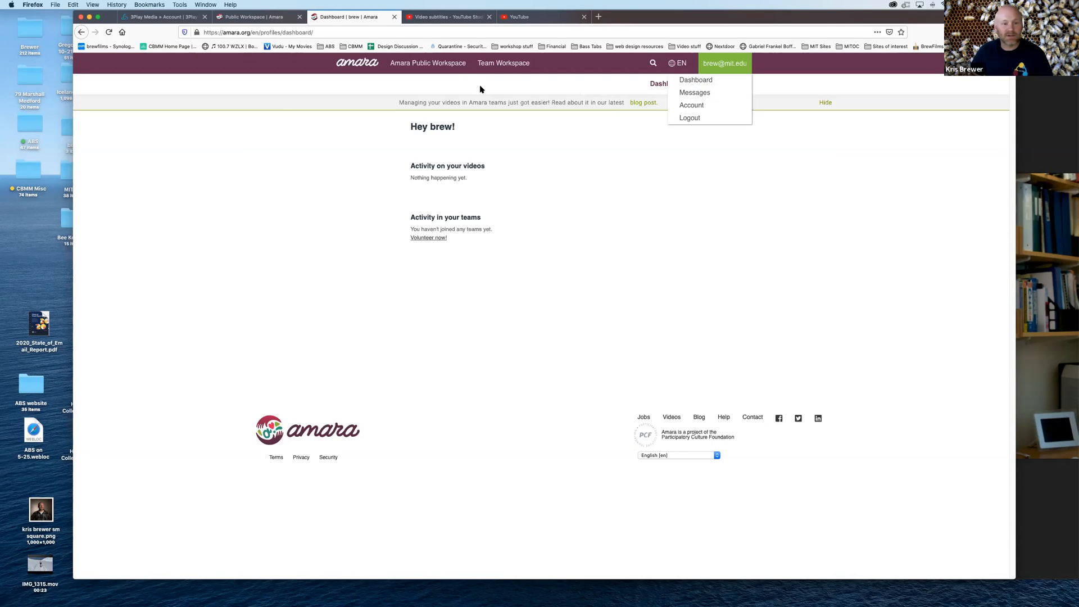
{"action": "left_click", "coordinate": [507, 155]}
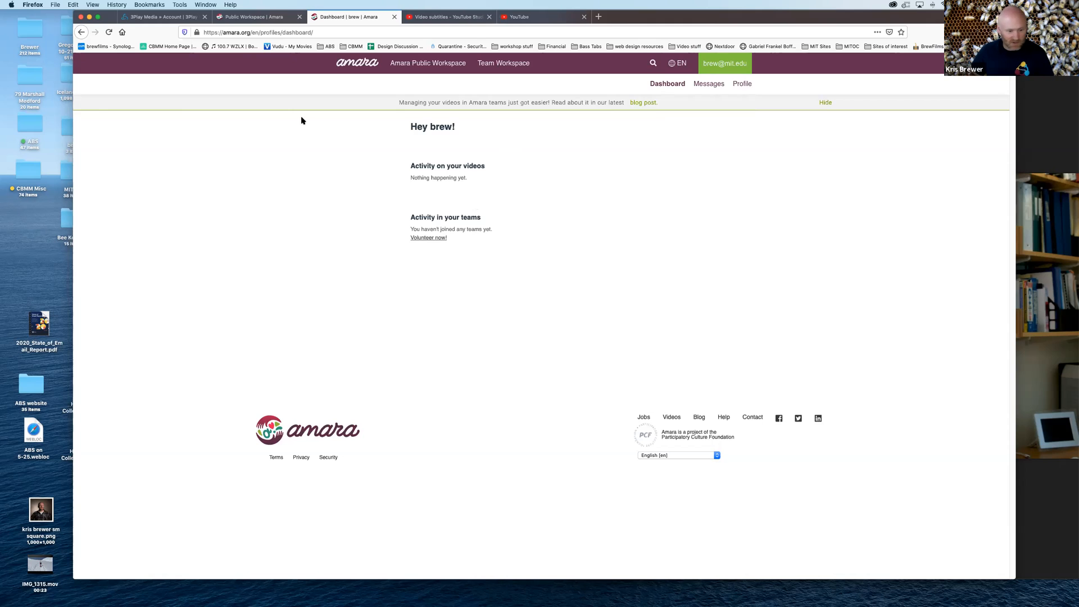
{"action": "left_click", "coordinate": [394, 17]}
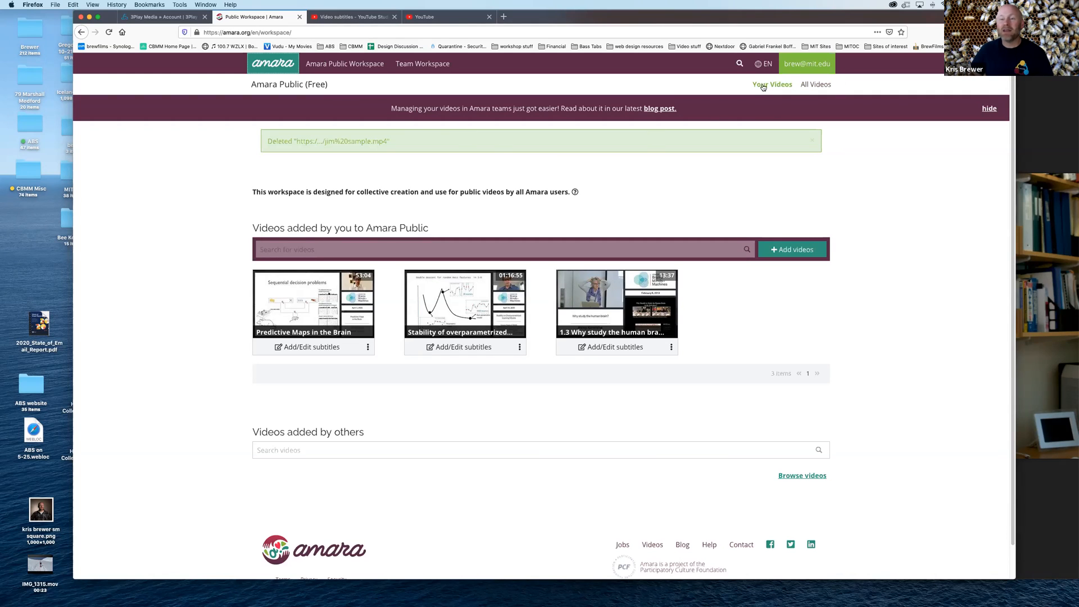
View Amara Public's collection of all subtitled videos and return to your own videos
{"action": "left_click", "coordinate": [819, 87]}
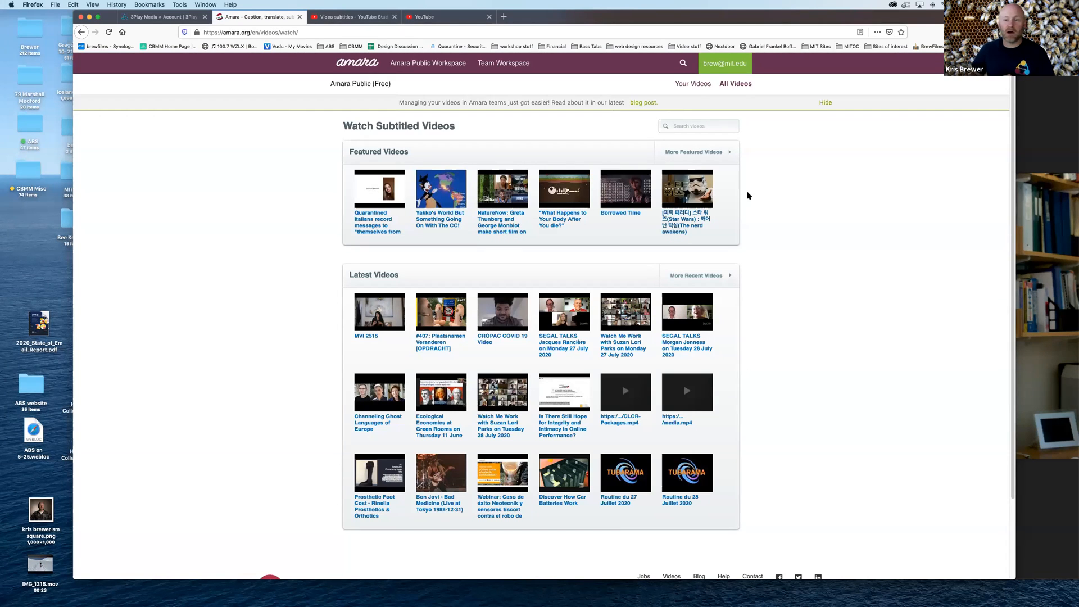
{"action": "left_click", "coordinate": [695, 85]}
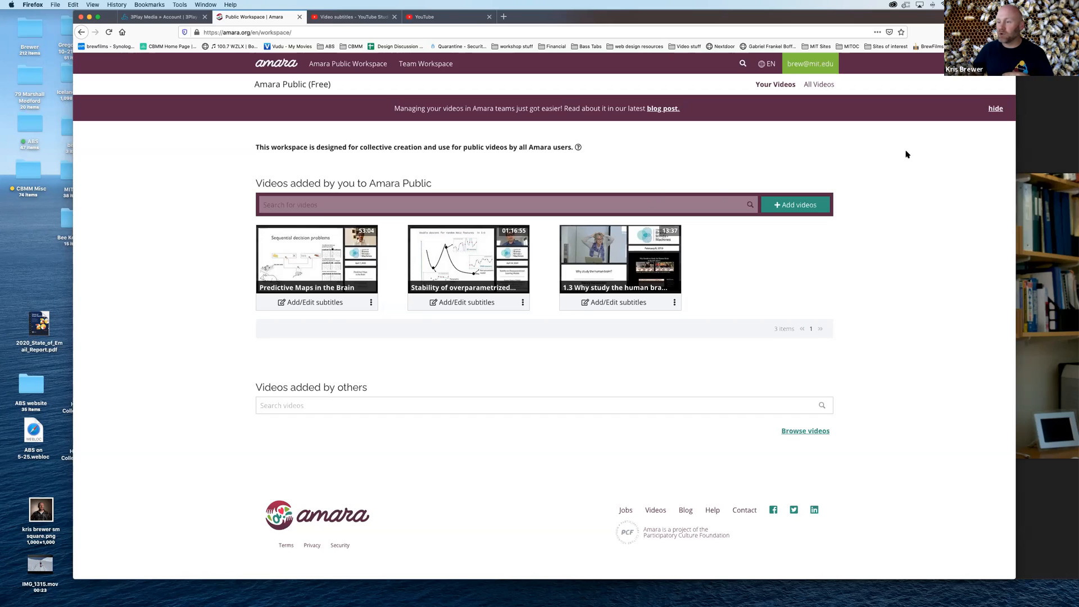
Copy the web address of the sample MP4 video from the other browser window and return to the Amara workspace
{"action": "left_click", "coordinate": [1024, 134]}
{"action": "left_click", "coordinate": [793, 34]}
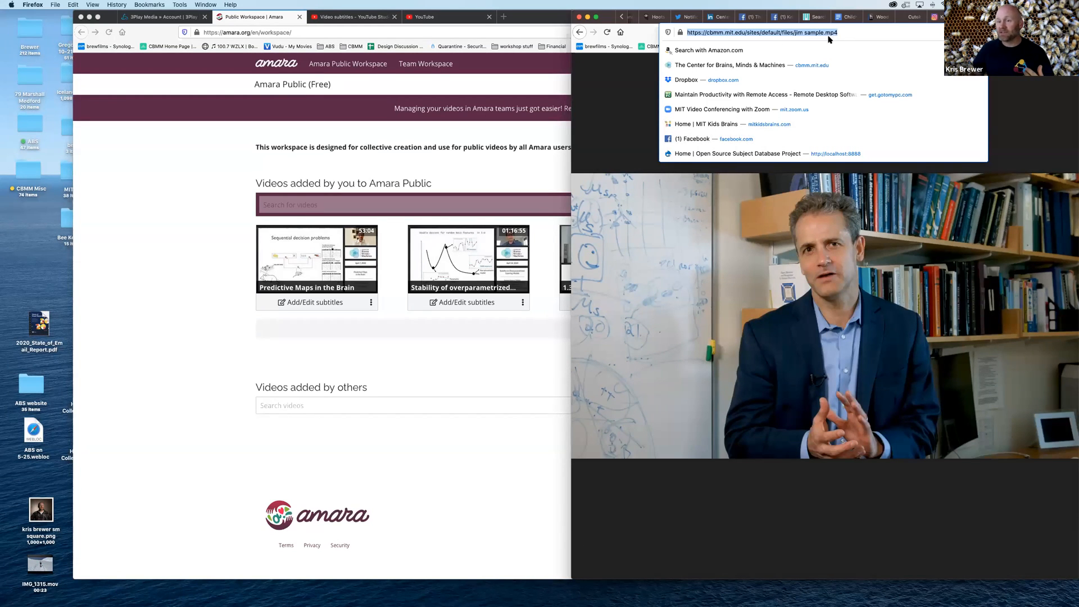
{"action": "left_click", "coordinate": [494, 179]}
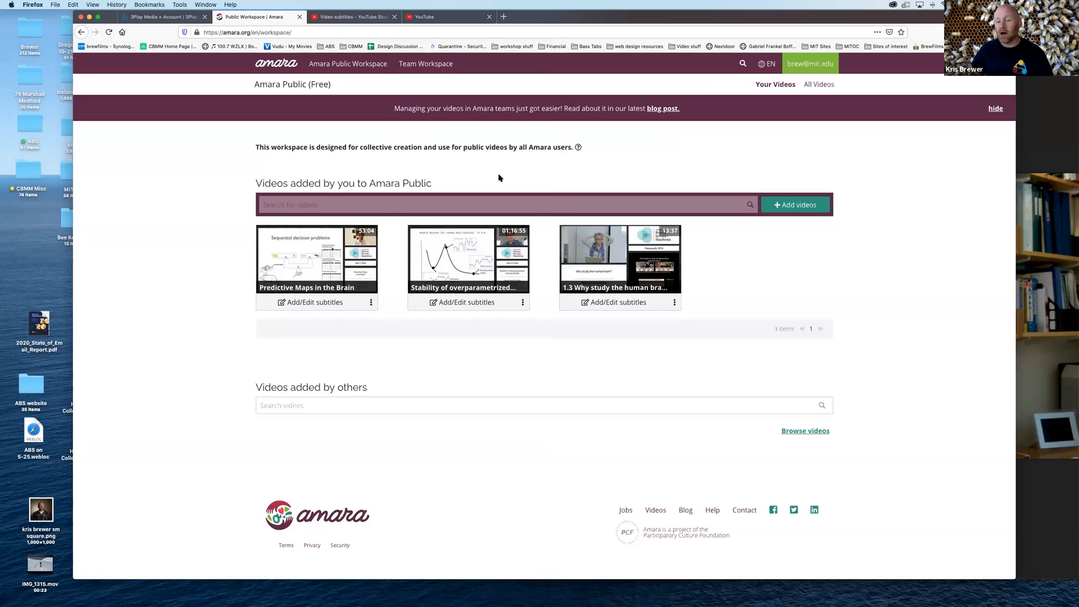
{"action": "left_click", "coordinate": [789, 208]}
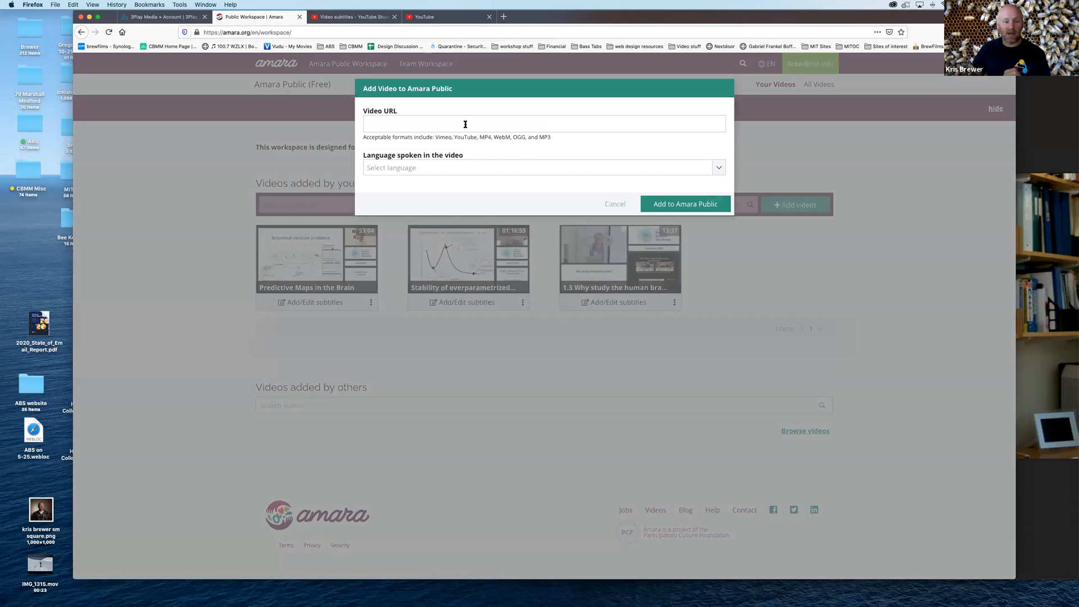
{"action": "left_click", "coordinate": [466, 123]}
{"action": "type", "text": "https://cbmm.mit.edu/sites/default/files/jim%20sample.mp4"}
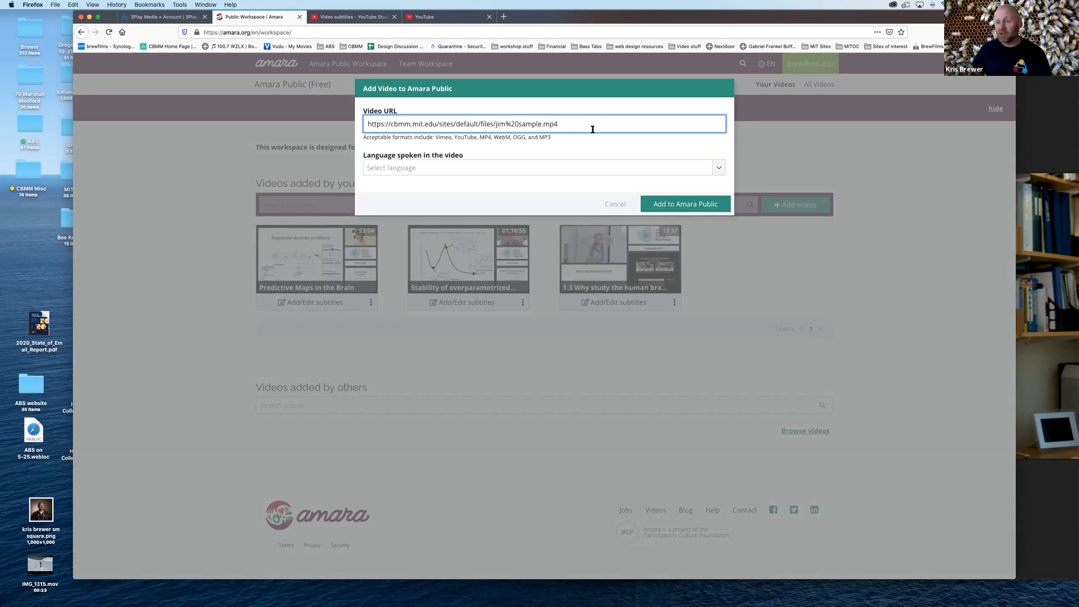
{"action": "left_click", "coordinate": [715, 171]}
{"action": "scroll", "coordinate": [428, 248], "scroll_direction": "down", "scroll_amount": 2}
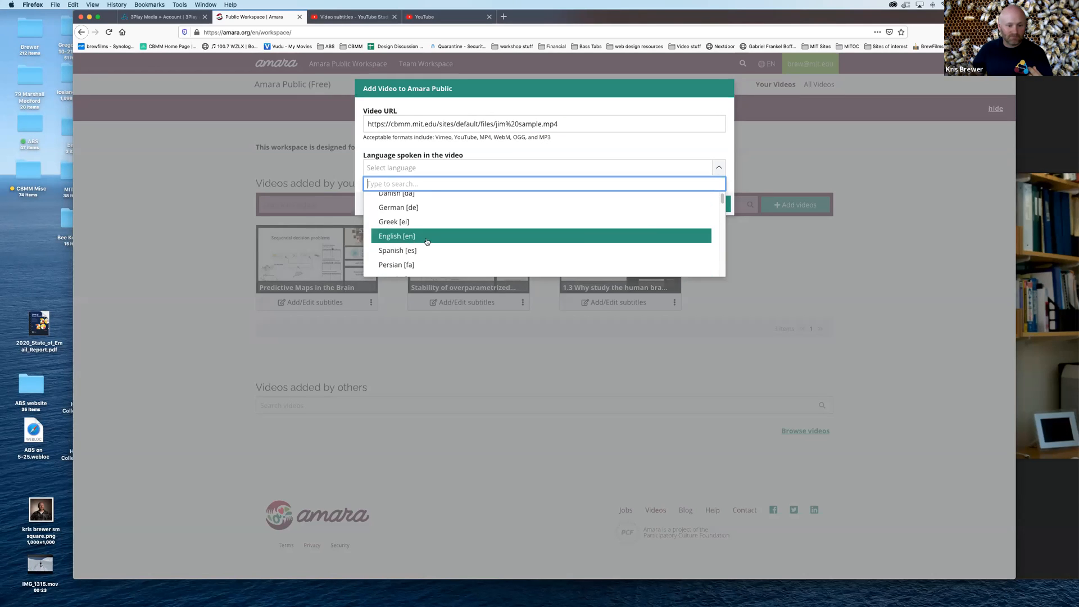
{"action": "left_click", "coordinate": [428, 241]}
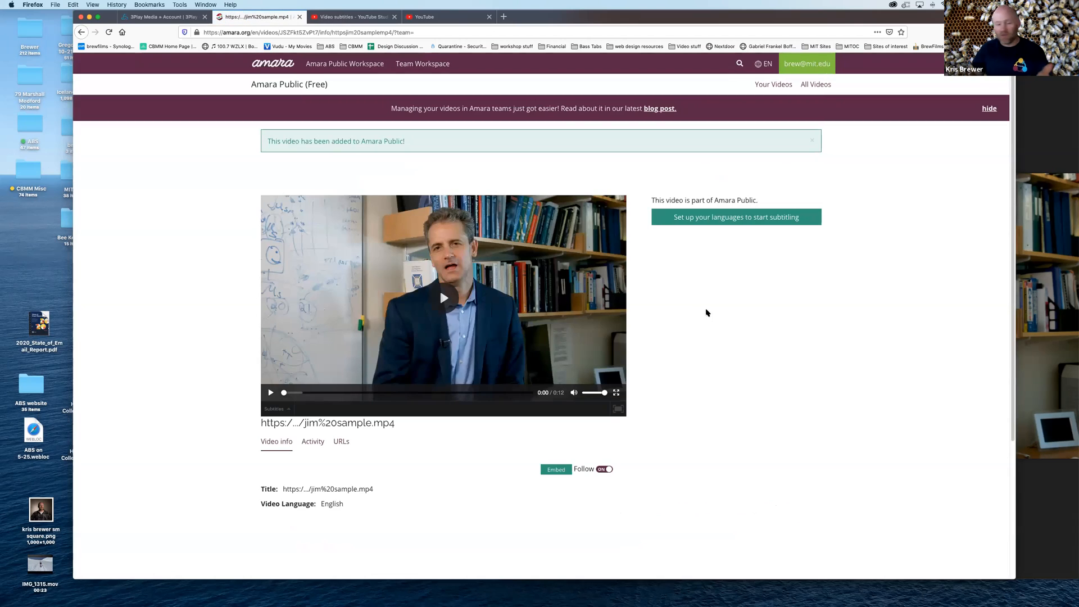
Look over the added video's page and set English [en] as Language 1 of the languages you speak
{"action": "scroll", "coordinate": [697, 306], "scroll_direction": "down", "scroll_amount": 1}
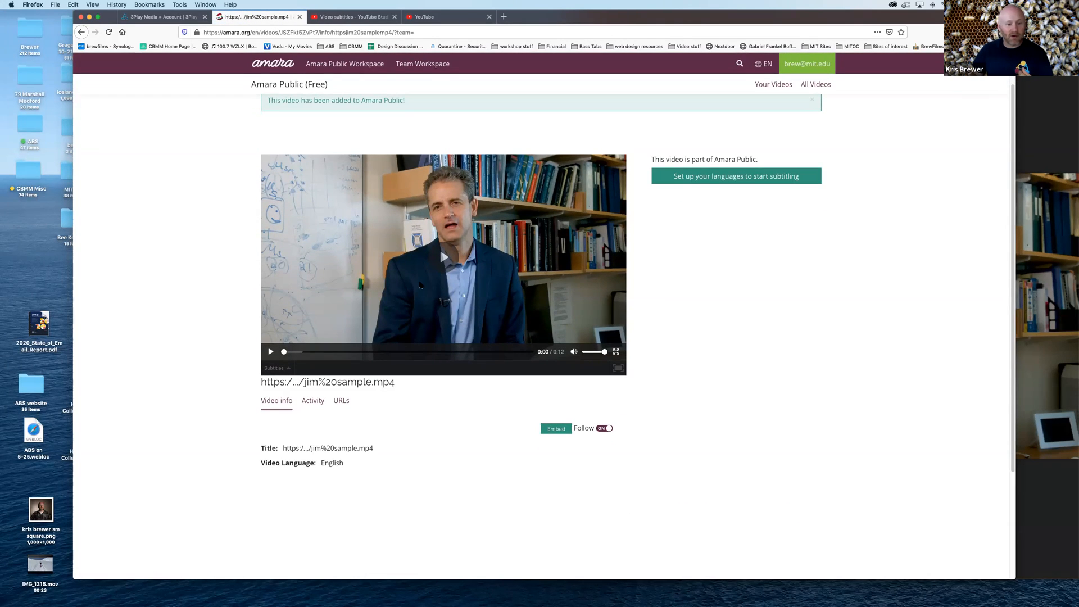
{"action": "scroll", "coordinate": [733, 281], "scroll_direction": "down", "scroll_amount": 1}
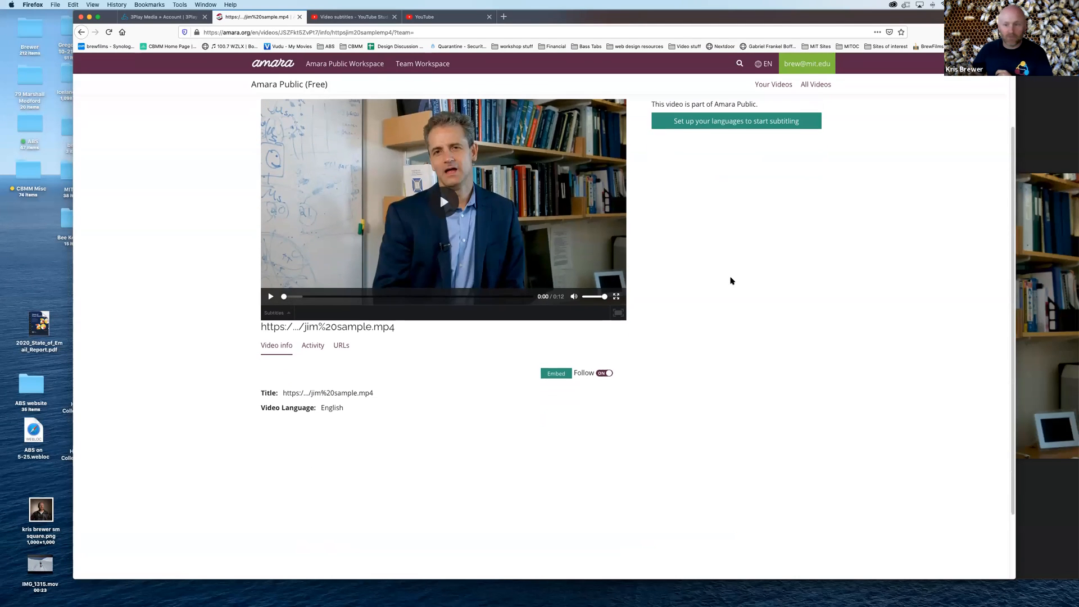
{"action": "scroll", "coordinate": [725, 270], "scroll_direction": "up", "scroll_amount": 1}
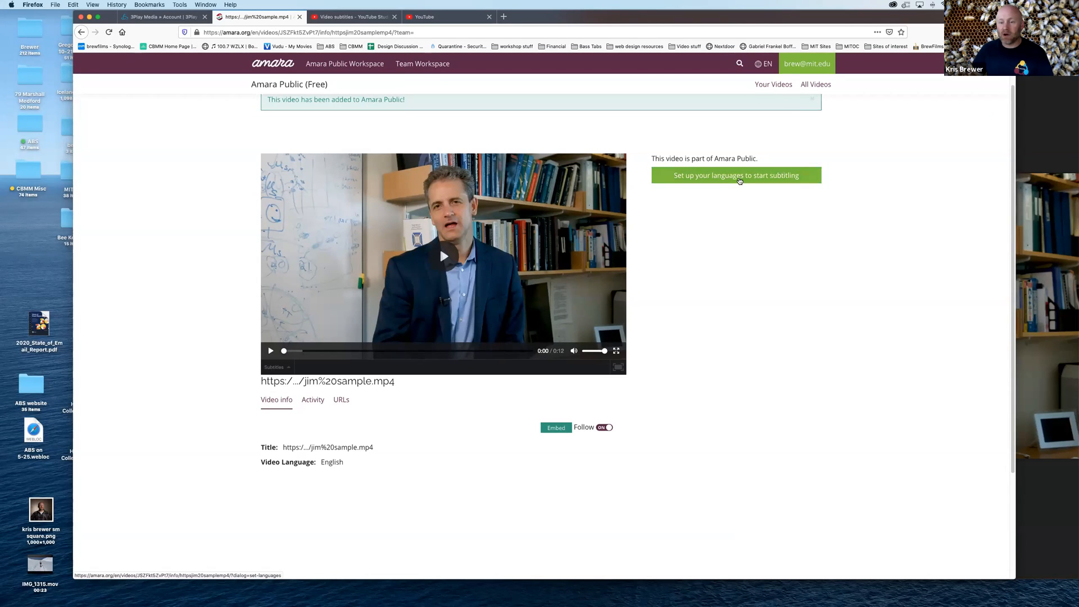
{"action": "left_click", "coordinate": [740, 179]}
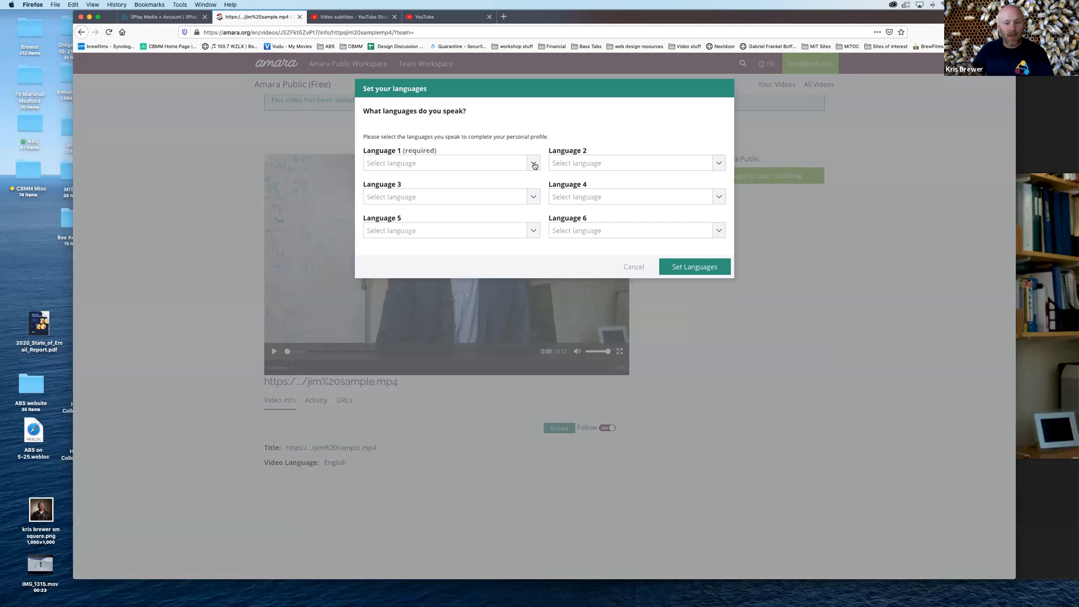
{"action": "left_click", "coordinate": [534, 163]}
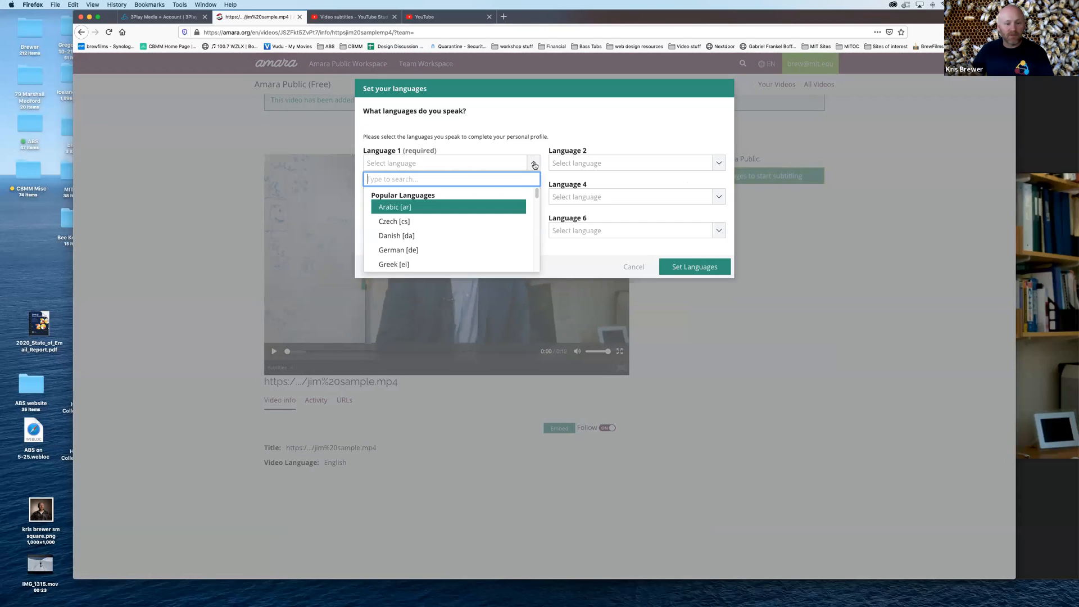
{"action": "scroll", "coordinate": [471, 232], "scroll_direction": "down", "scroll_amount": 2}
{"action": "left_click", "coordinate": [448, 219]}
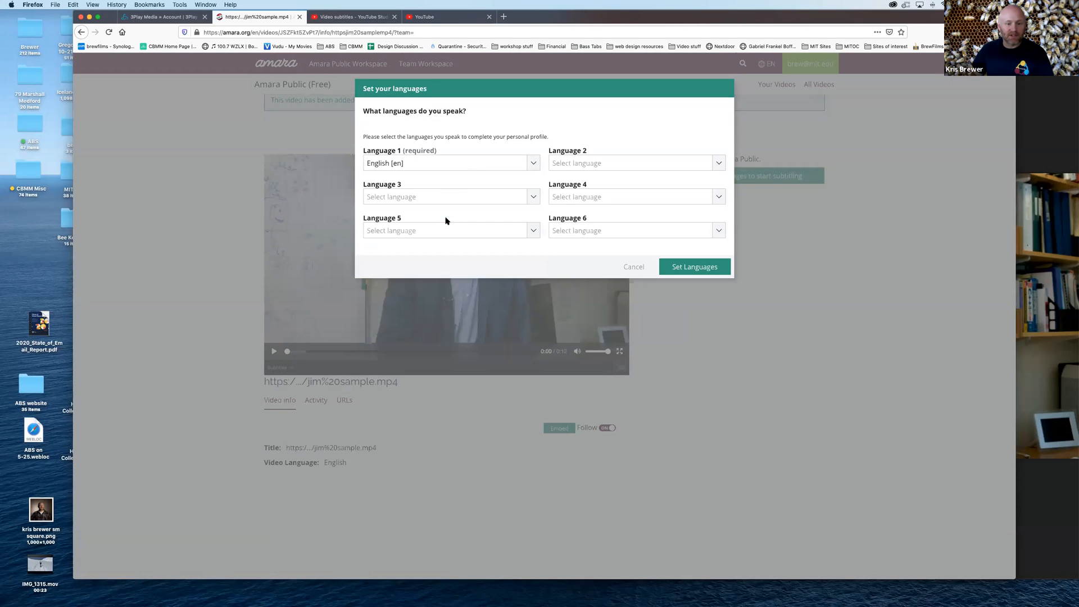
{"action": "left_click", "coordinate": [682, 268]}
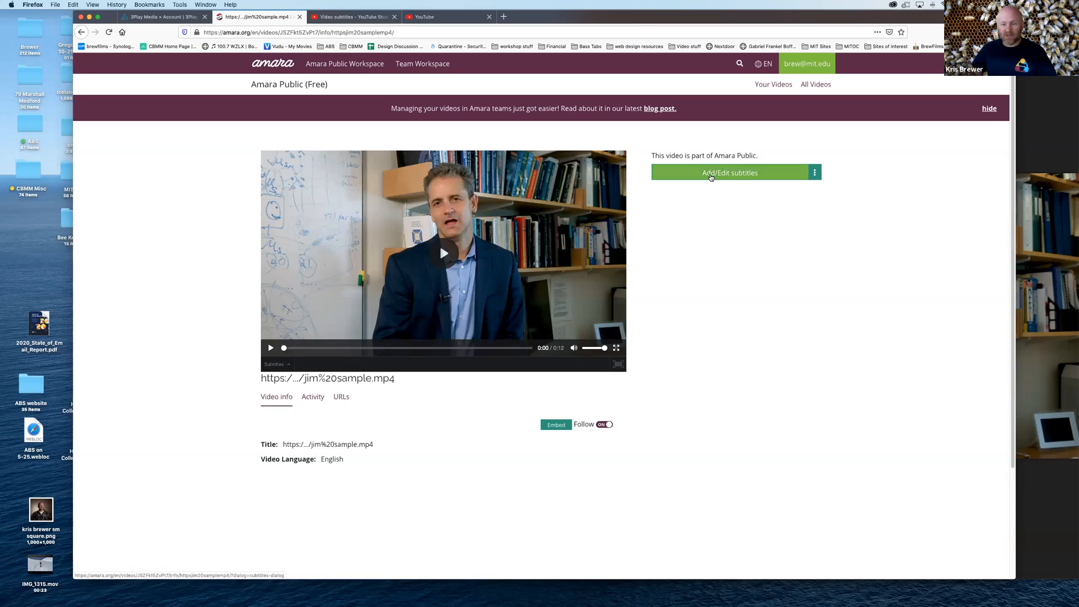
Add new English [en] subtitles to the sample video and open them in the subtitle editor
{"action": "left_click", "coordinate": [716, 177]}
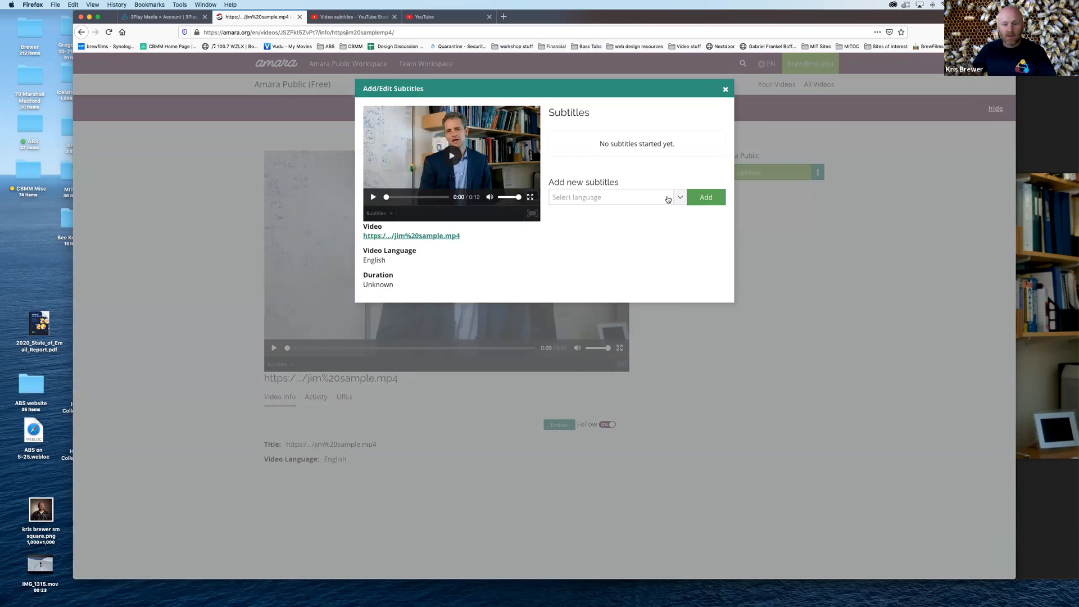
{"action": "left_click", "coordinate": [669, 200]}
{"action": "scroll", "coordinate": [611, 280], "scroll_direction": "down", "scroll_amount": 2}
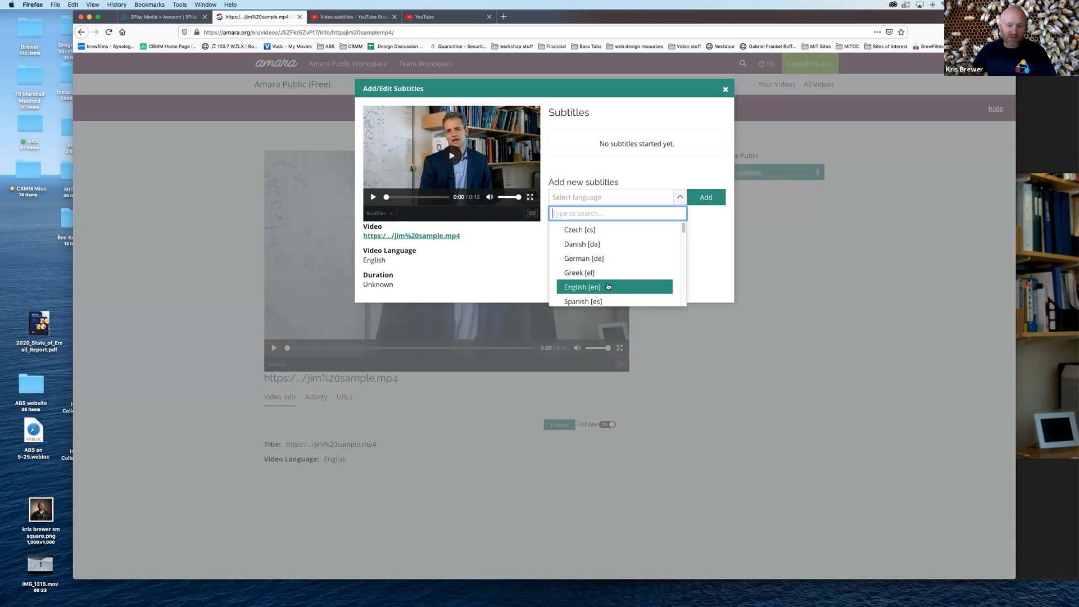
{"action": "left_click", "coordinate": [609, 284]}
{"action": "left_click", "coordinate": [699, 197]}
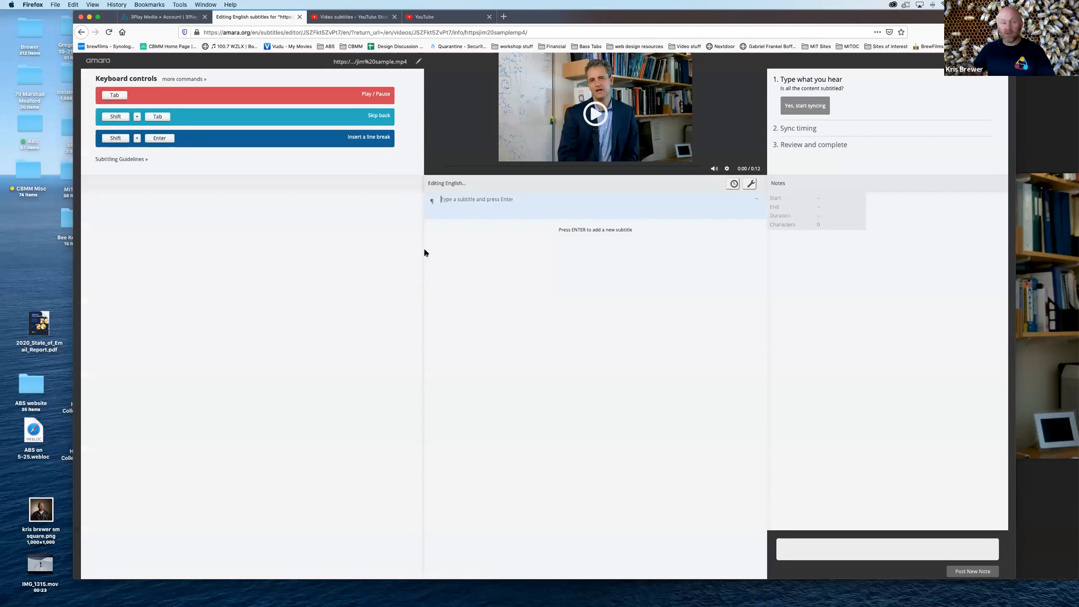
Read the Amara Style Guidelines, including the advanced guidelines, and close them
{"action": "left_click", "coordinate": [137, 162]}
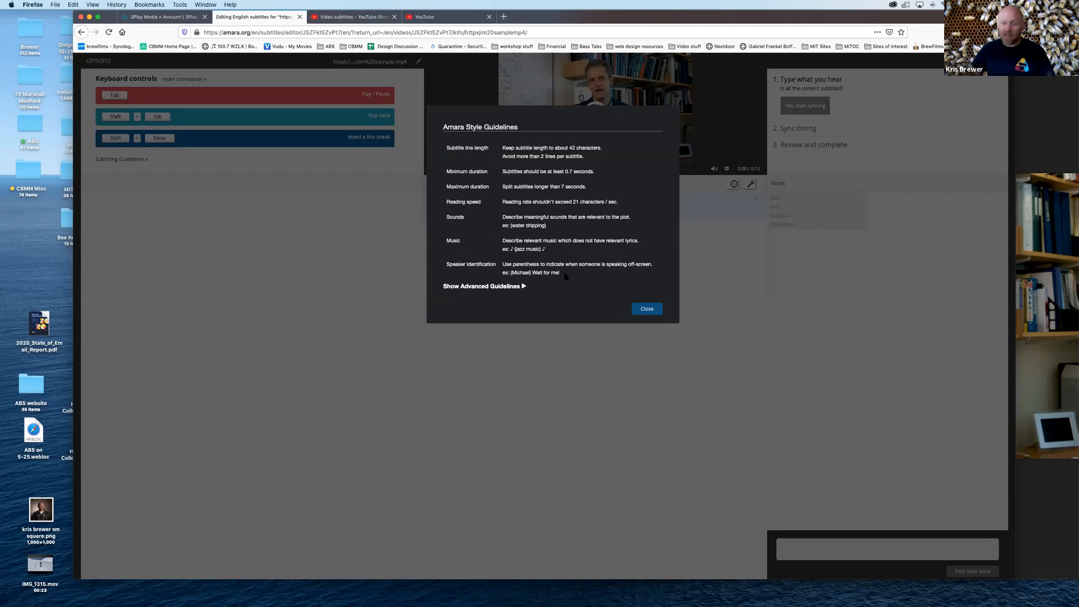
{"action": "left_click", "coordinate": [524, 288]}
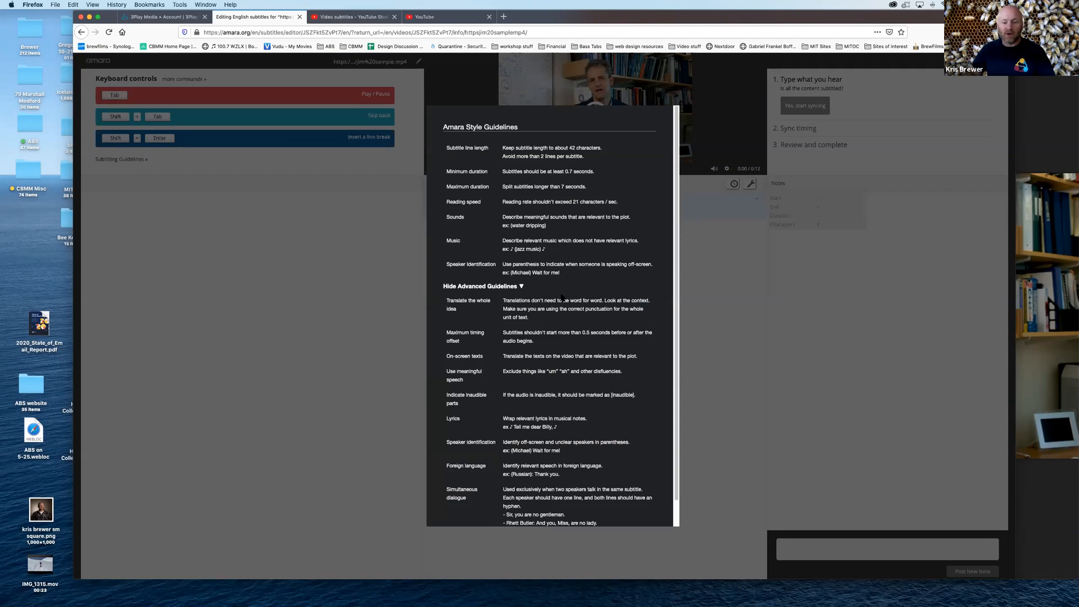
{"action": "scroll", "coordinate": [533, 381], "scroll_direction": "down", "scroll_amount": 1}
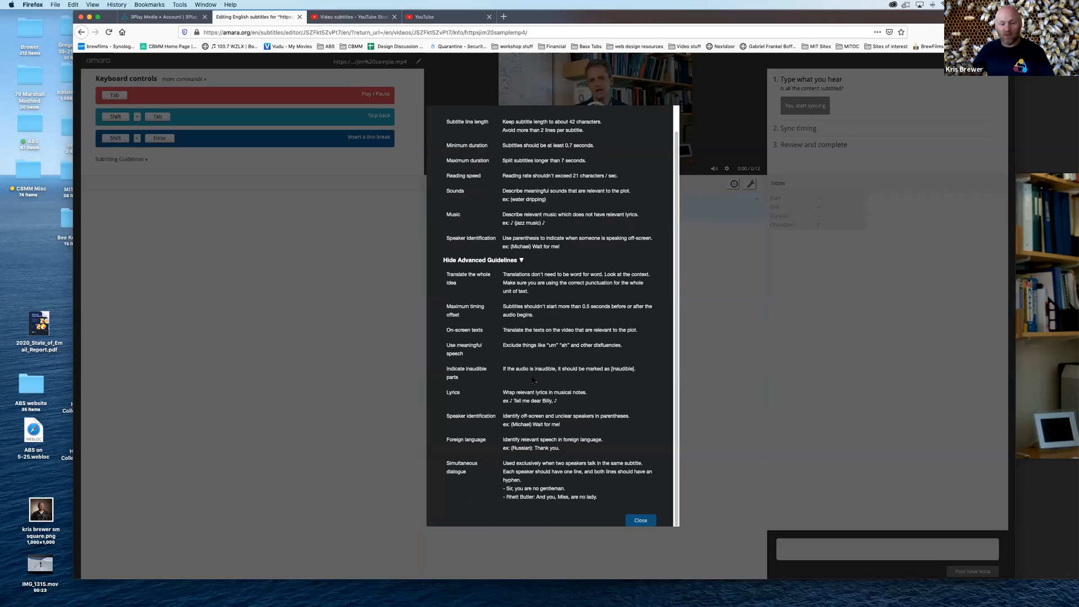
{"action": "scroll", "coordinate": [527, 165], "scroll_direction": "up", "scroll_amount": 1}
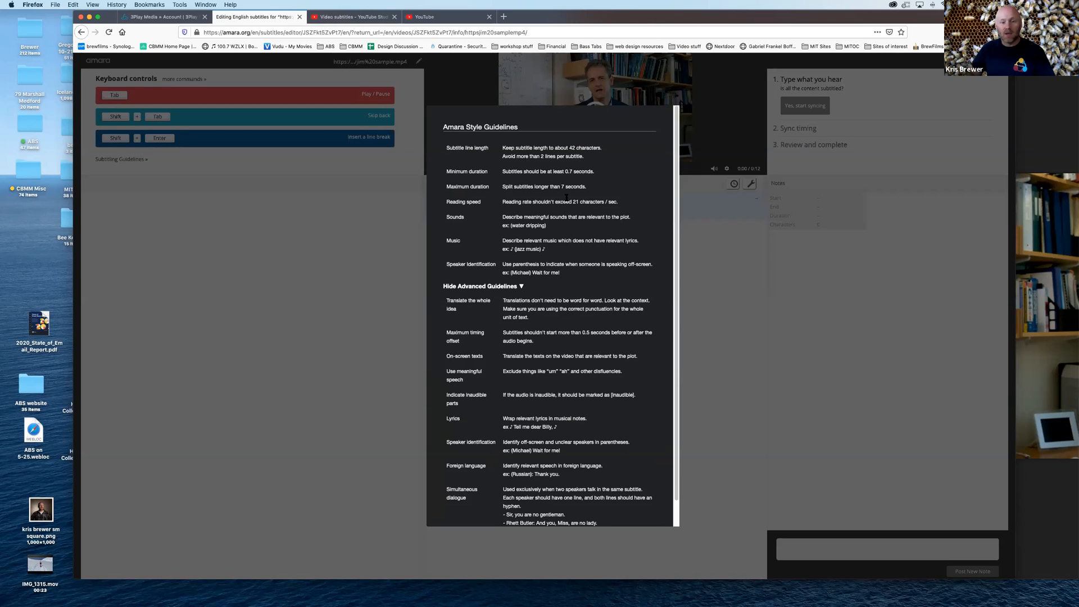
{"action": "scroll", "coordinate": [596, 461], "scroll_direction": "down", "scroll_amount": 1}
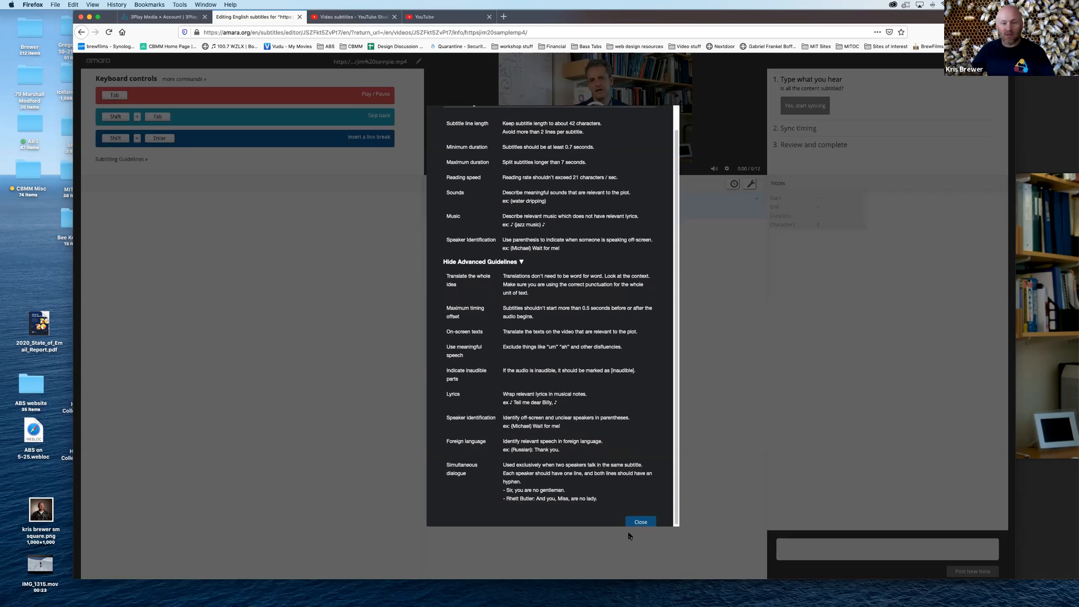
{"action": "left_click", "coordinate": [642, 522]}
Begin the first English subtitle with the speaker's full name in square brackets
{"action": "left_click", "coordinate": [486, 233]}
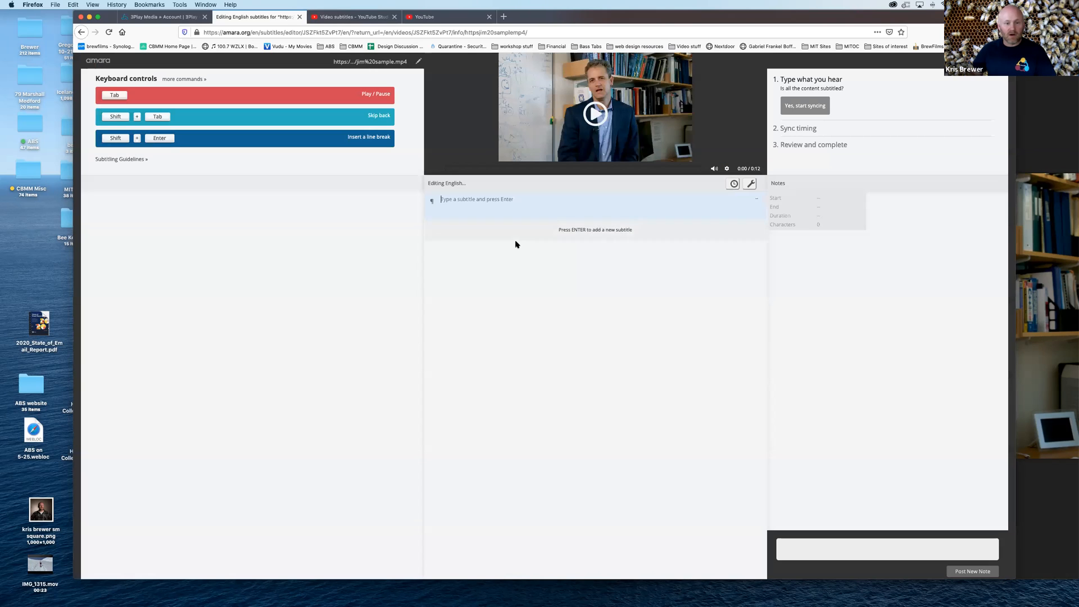
{"action": "type", "text": "[Jim"}
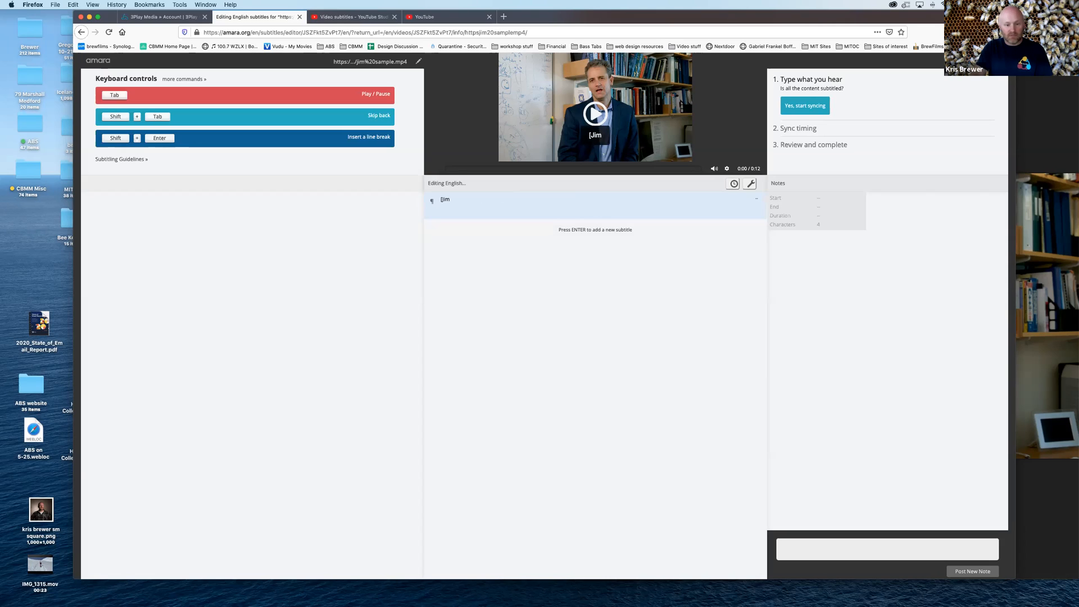
{"action": "type", "text": " DiCarlo]"}
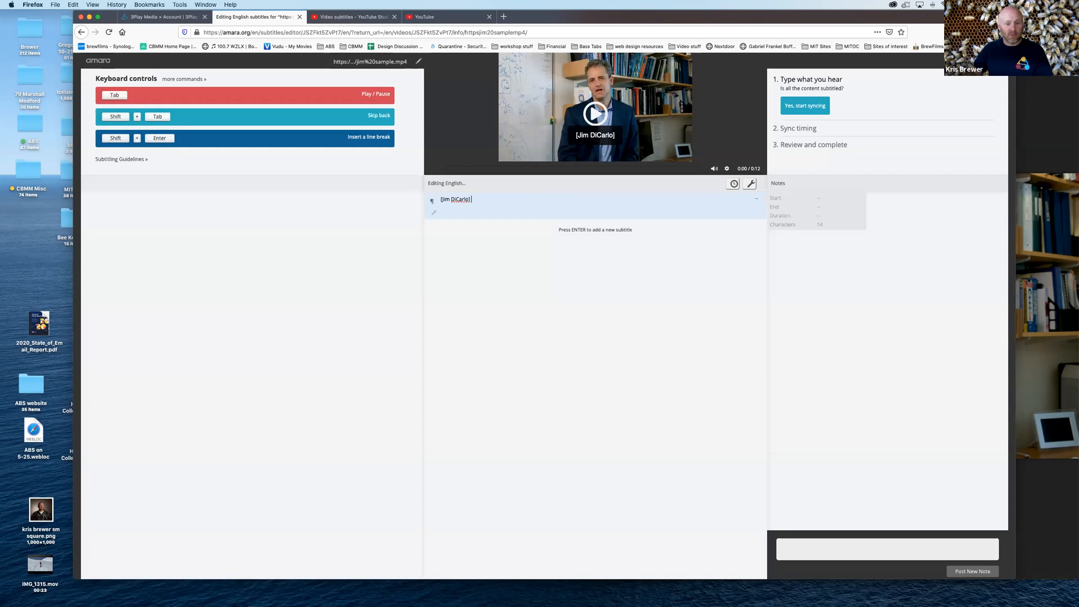
Transcribe the opening speech into the first subtitle after the speaker label: "So, what's most exciting to me about this study"
{"action": "key", "text": "Tab"}
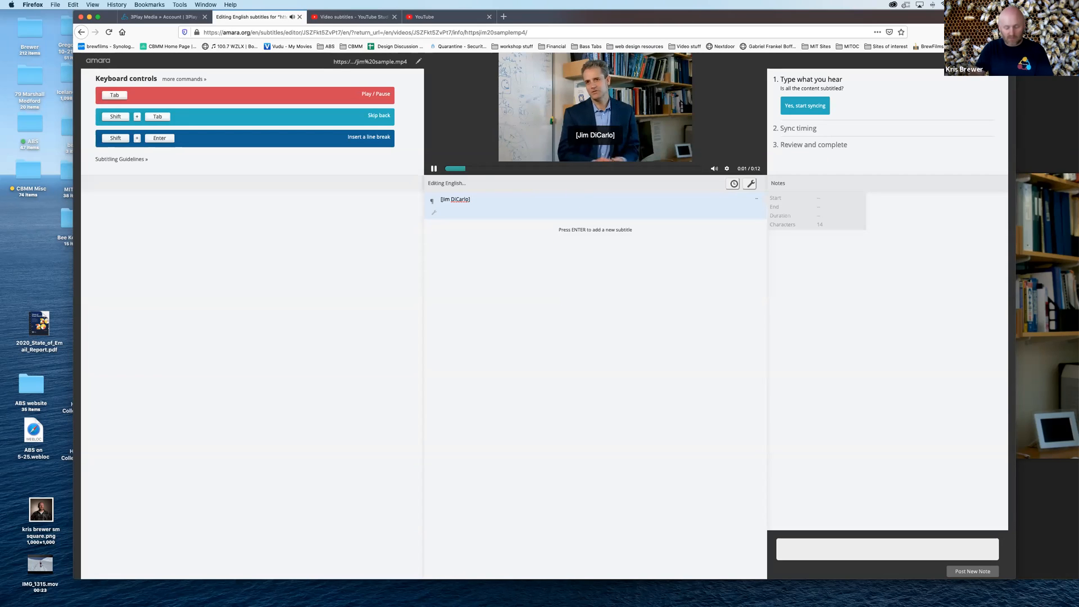
{"action": "type", "text": "So, what"}
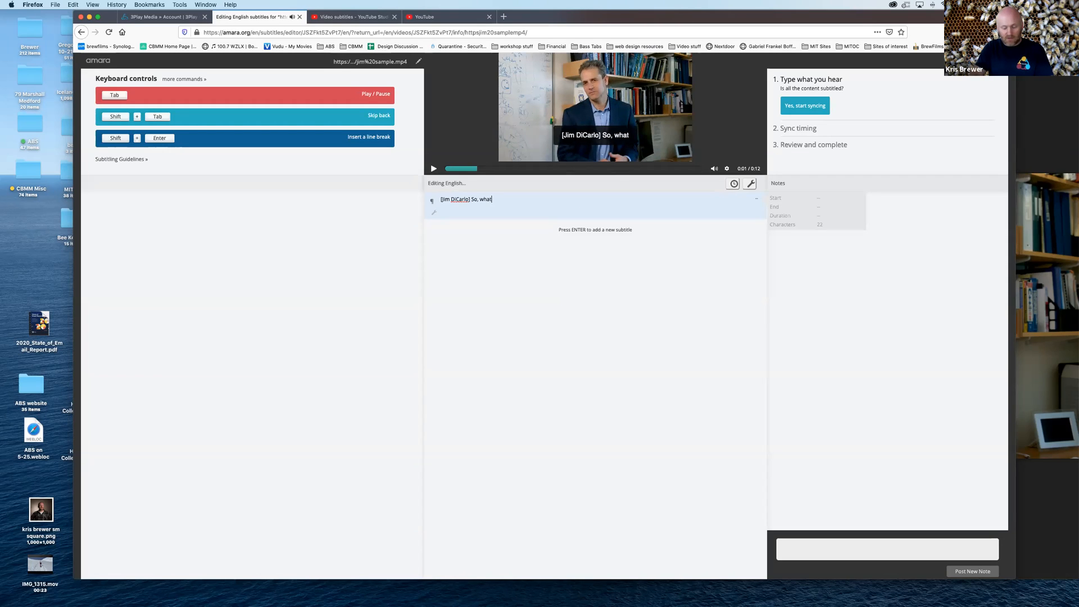
{"action": "type", "text": "'s most e"}
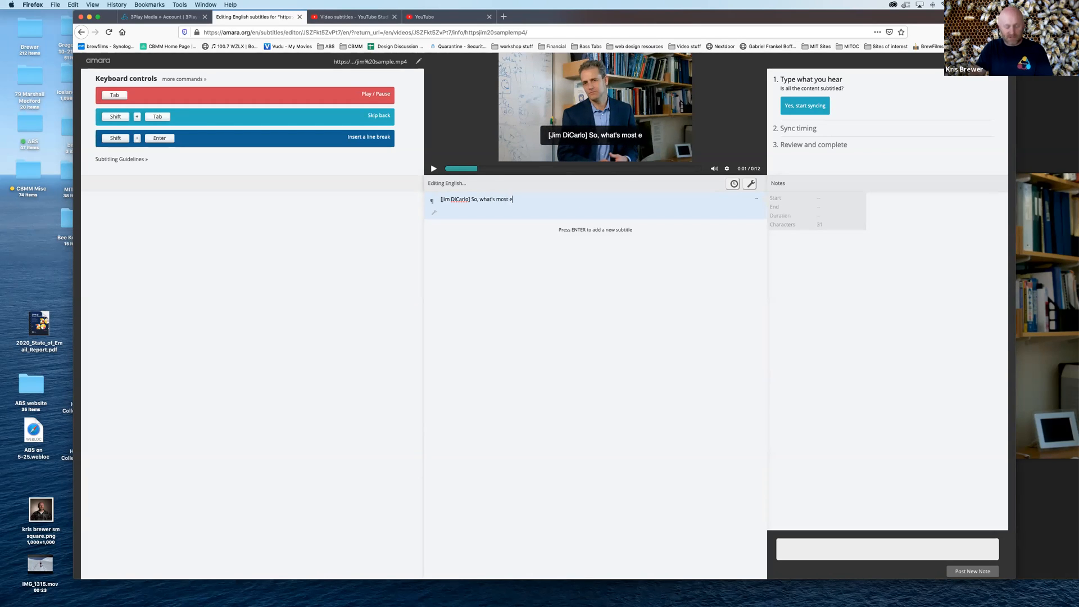
{"action": "type", "text": "xciting to me"}
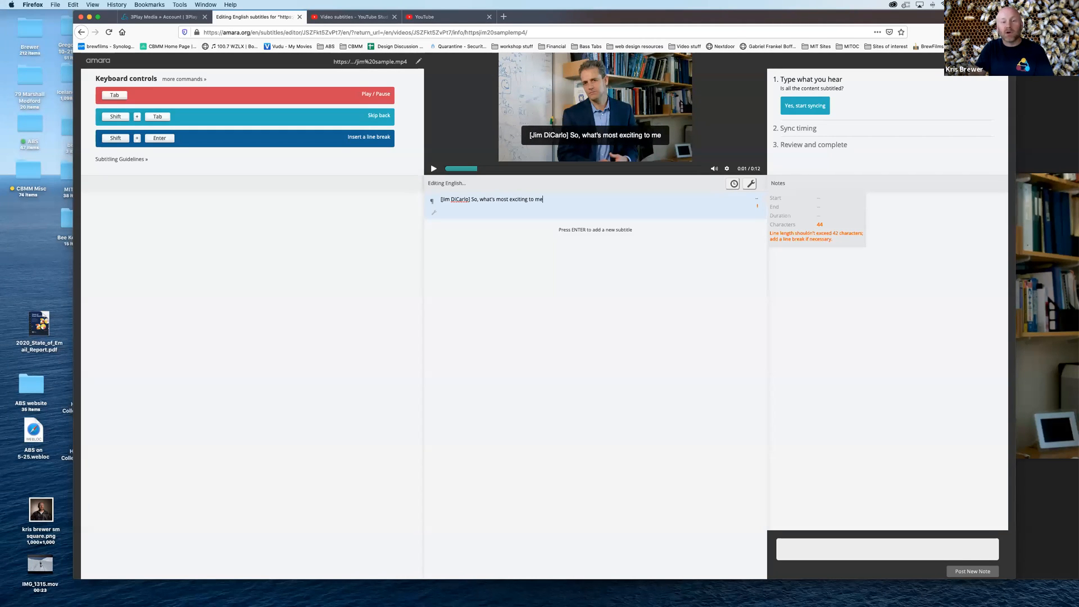
{"action": "key", "text": "Tab"}
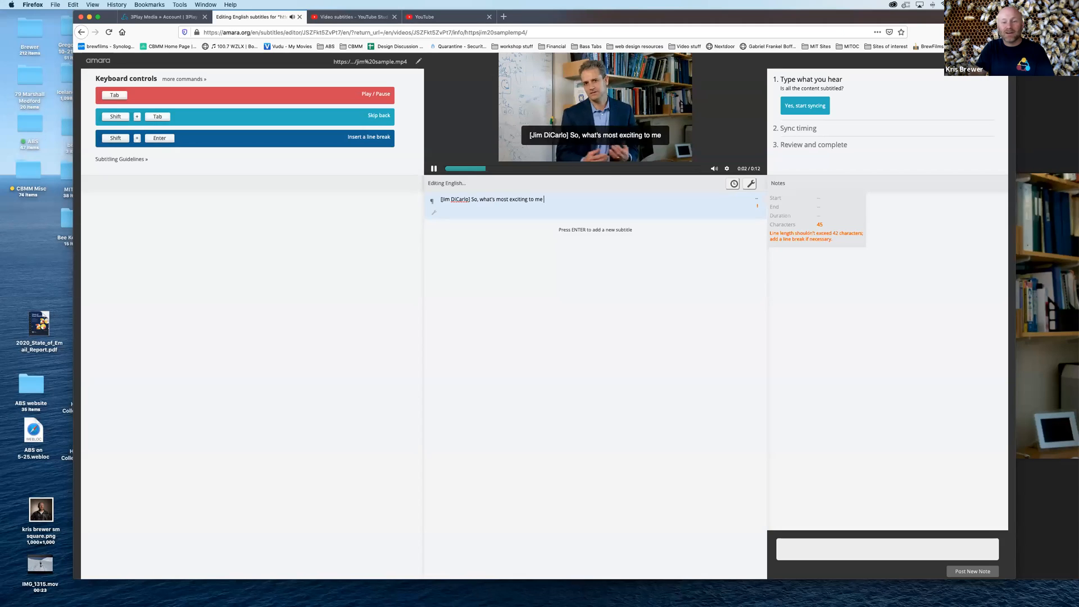
{"action": "type", "text": "a"}
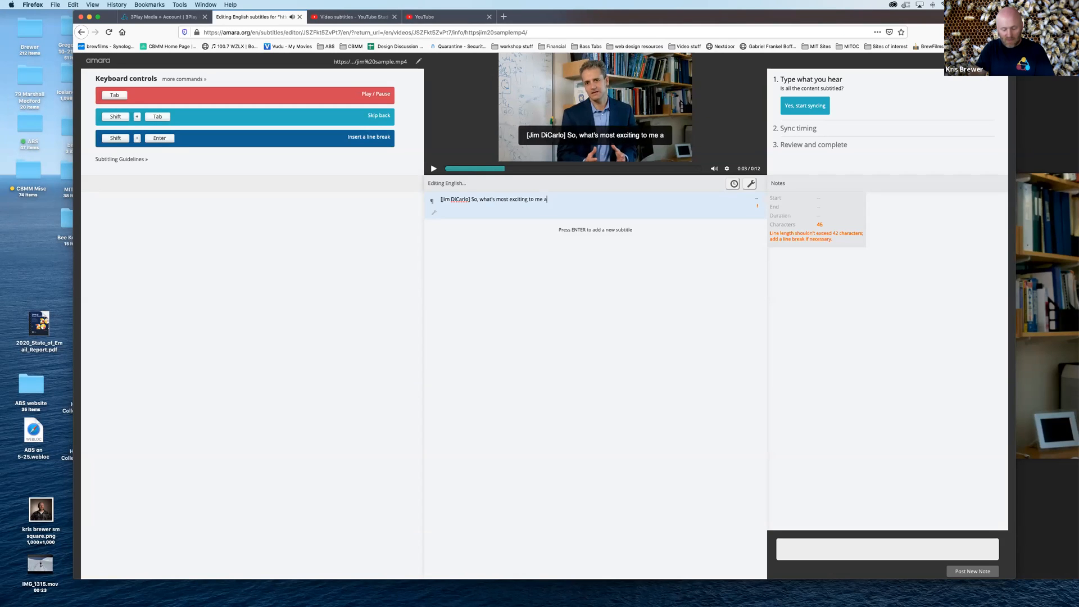
{"action": "type", "text": "bout this study"}
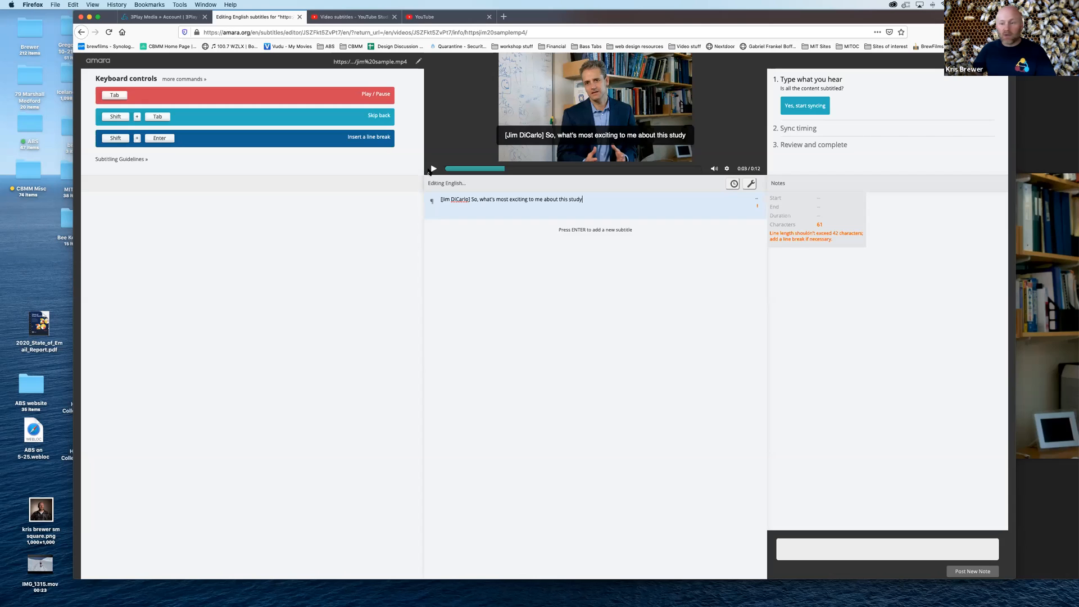
{"action": "left_click", "coordinate": [602, 253]}
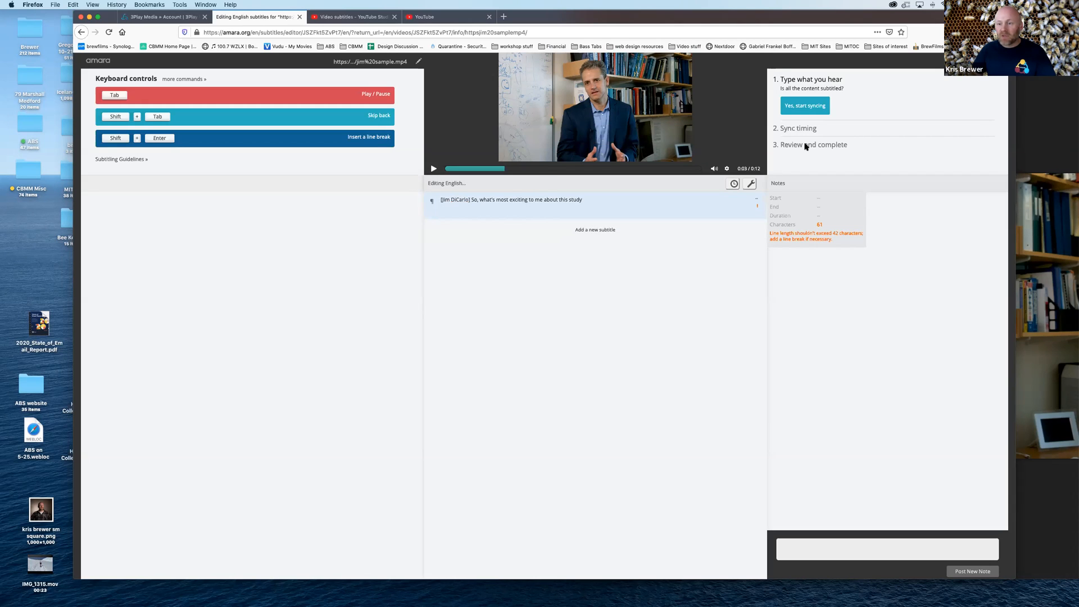
Add a second subtitle and transcribe the next speech: "is, not just saying that recurrence is important that we"
{"action": "left_click", "coordinate": [593, 230]}
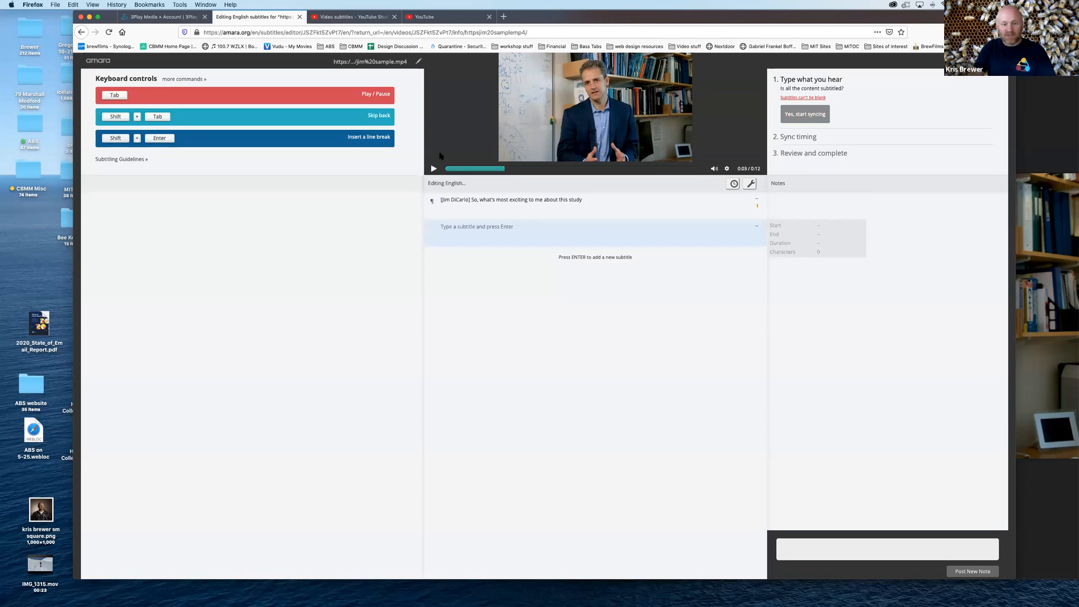
{"action": "key", "text": "Tab"}
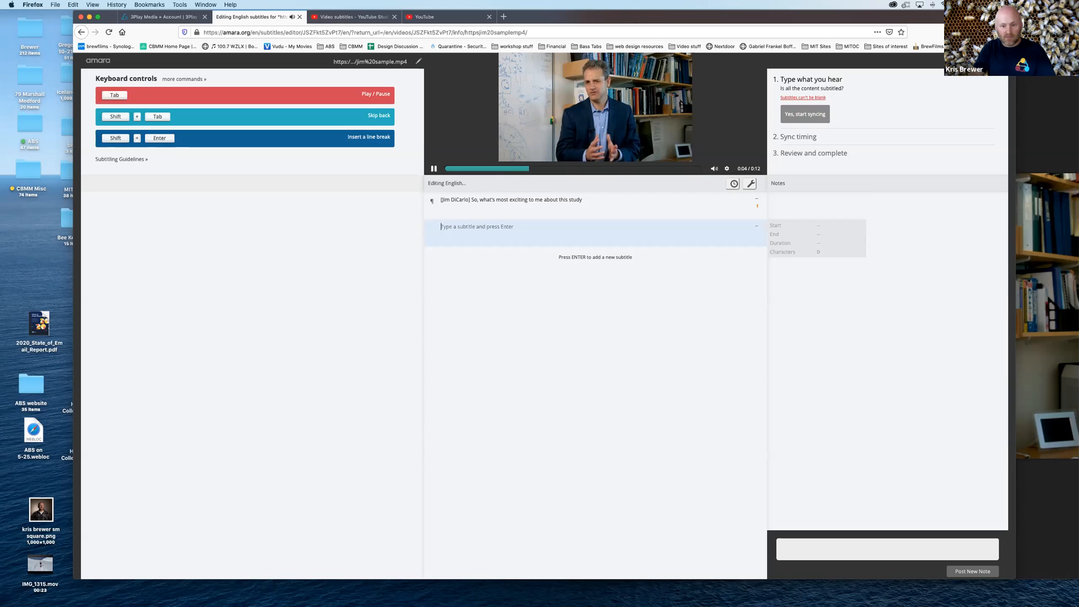
{"action": "type", "text": "is, not t"}
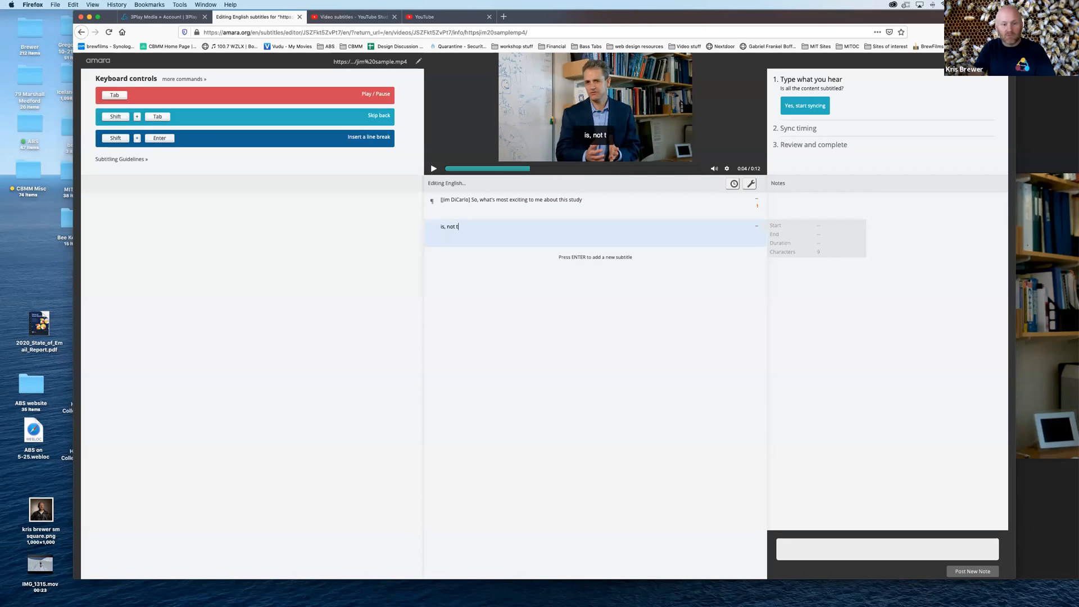
{"action": "type", "text": "ust say"}
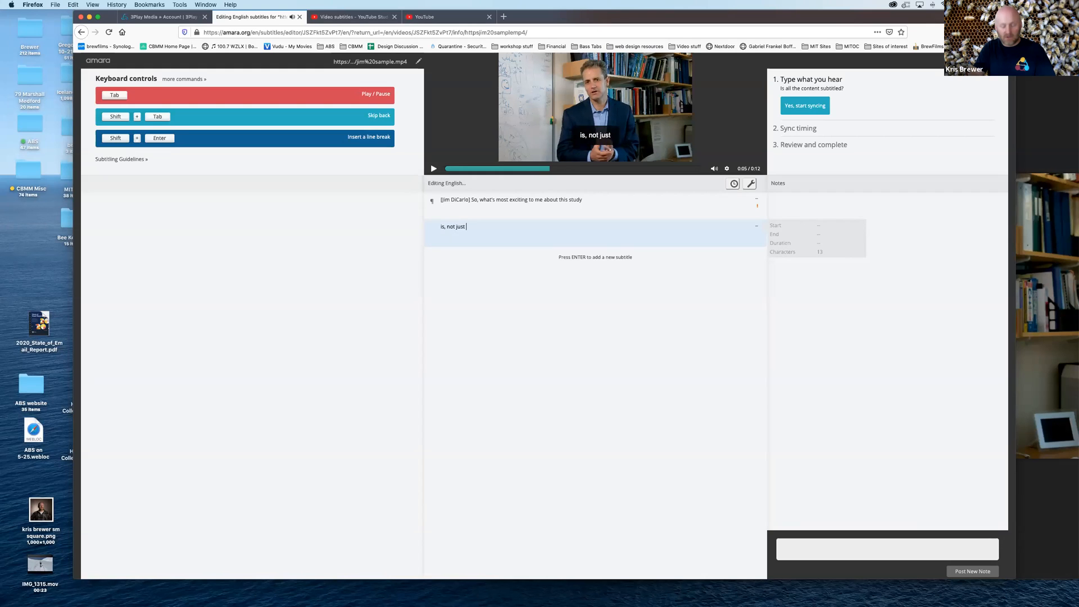
{"action": "type", "text": "ing that recurrent"}
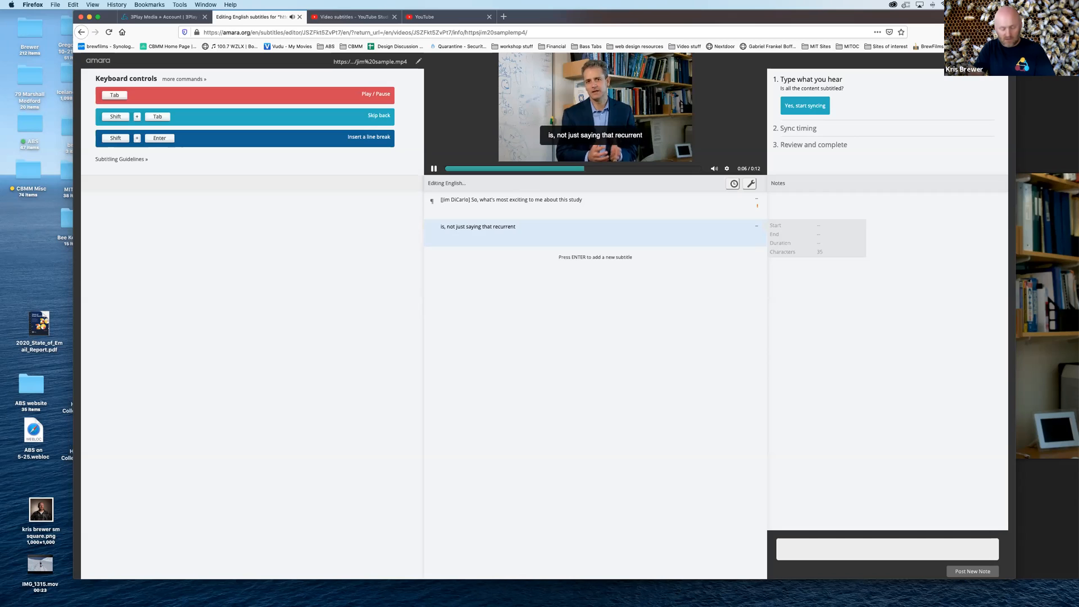
{"action": "key", "text": "BackSpace"}
{"action": "type", "text": "ce "}
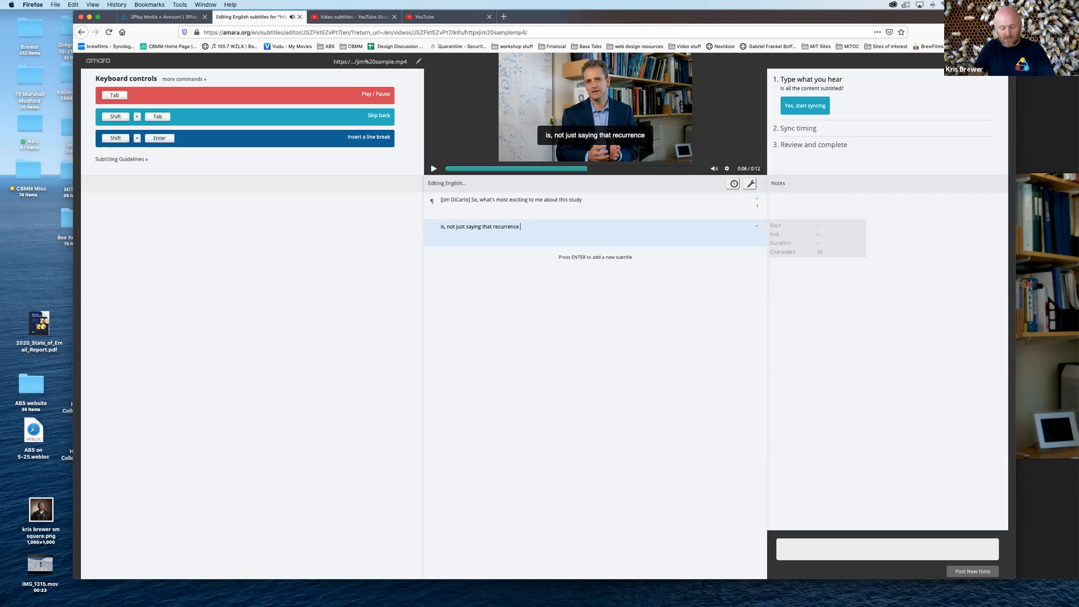
{"action": "type", "text": "is important"}
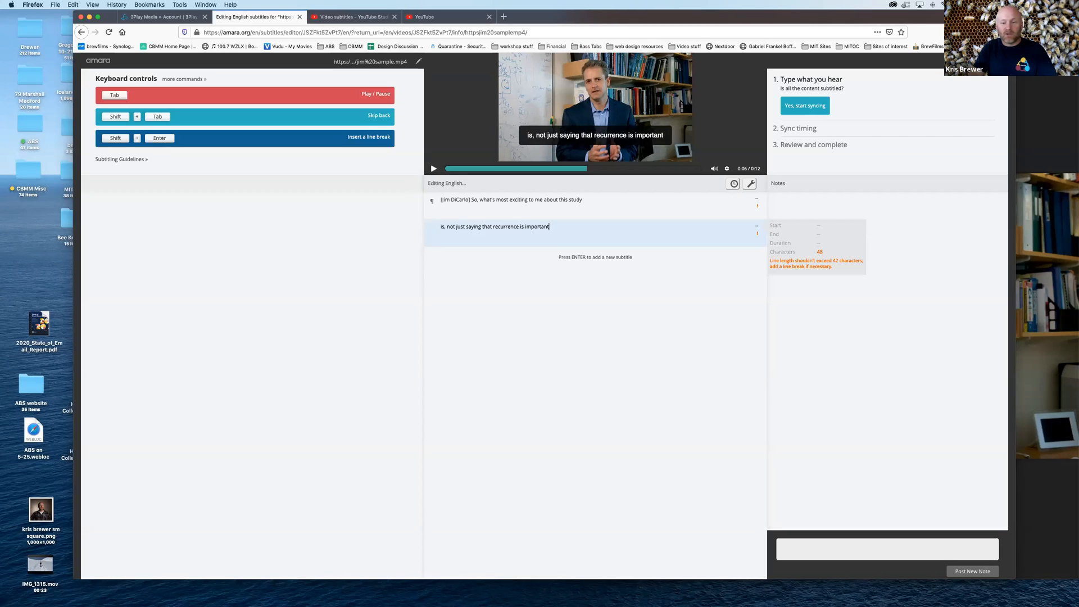
{"action": "key", "text": "Tab"}
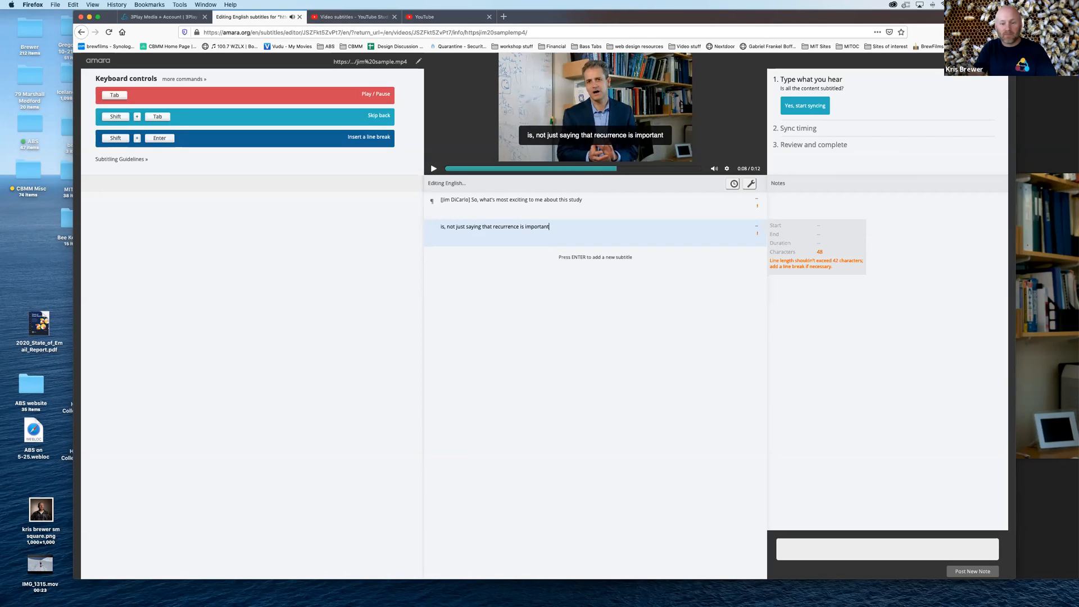
{"action": "type", "text": "that we"}
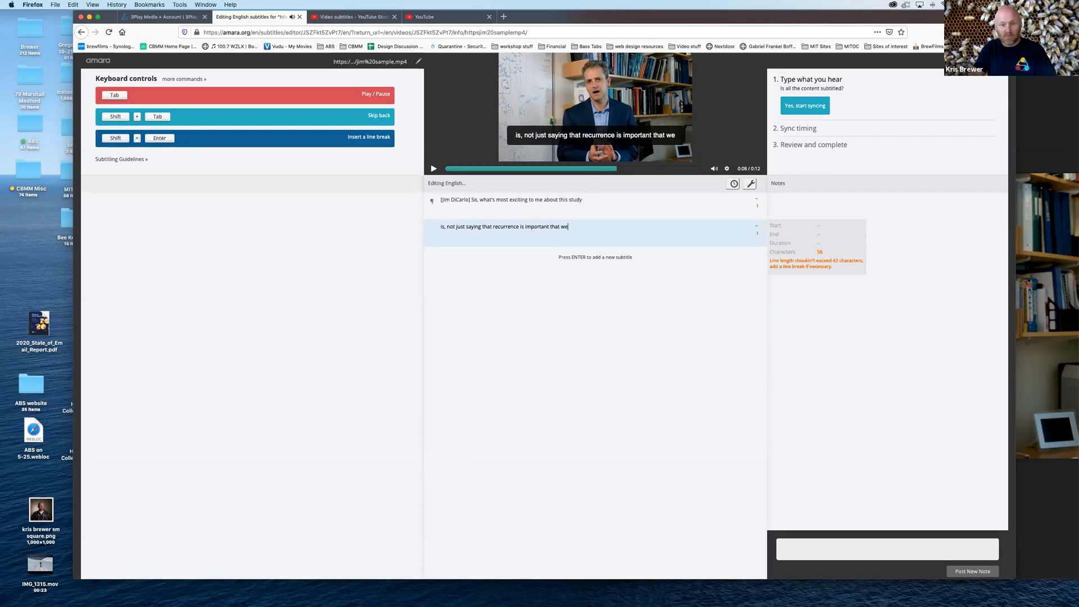
Add a third subtitle and transcribe the following speech: "are comparing models on an image by image basis"
{"action": "left_click", "coordinate": [621, 257]}
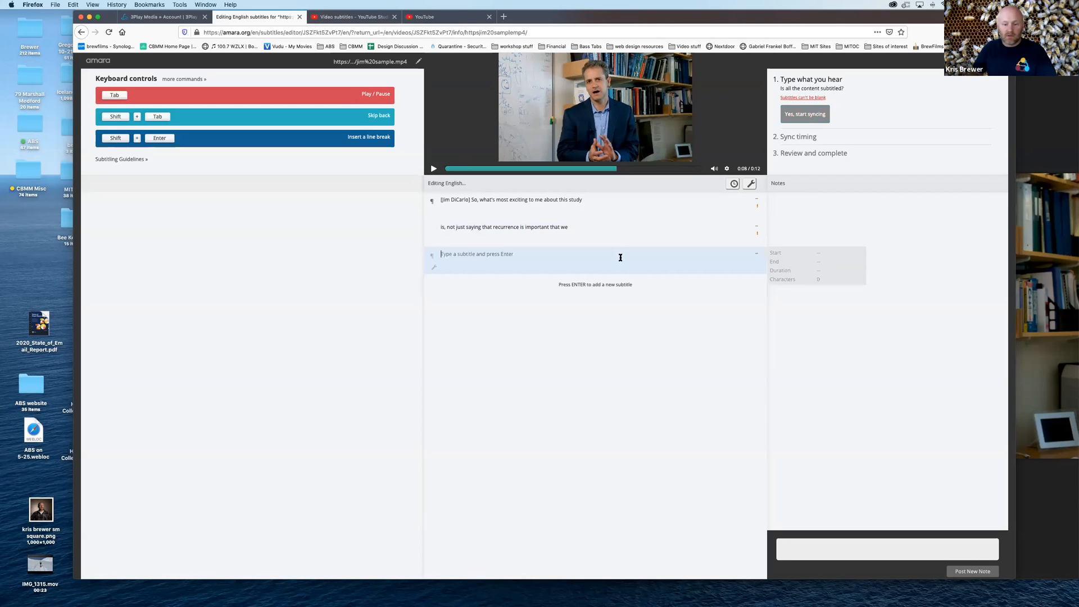
{"action": "type", "text": "are comparing models"}
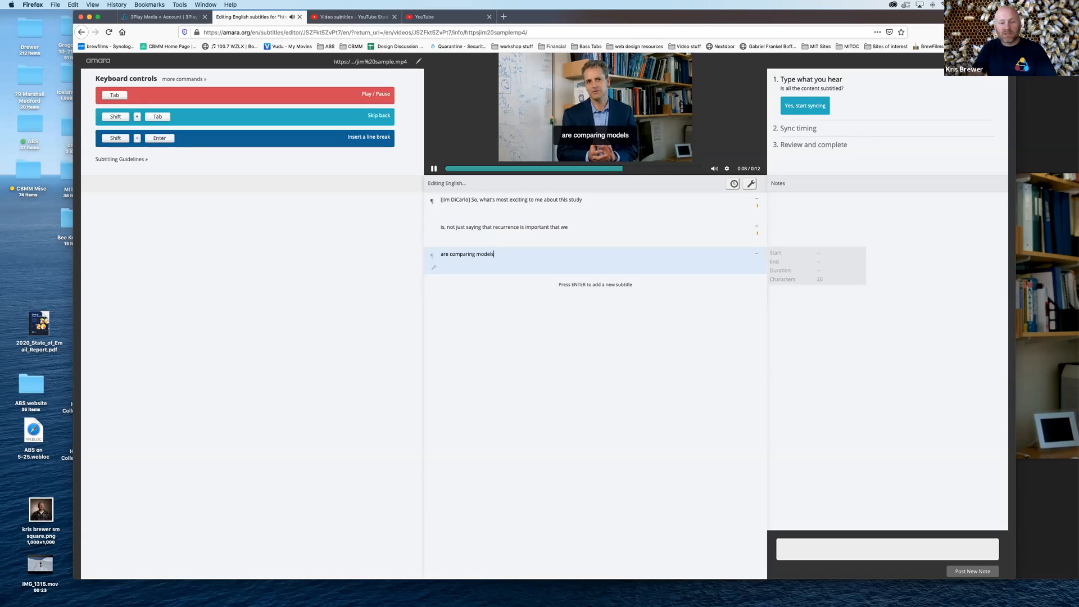
{"action": "type", "text": " on"}
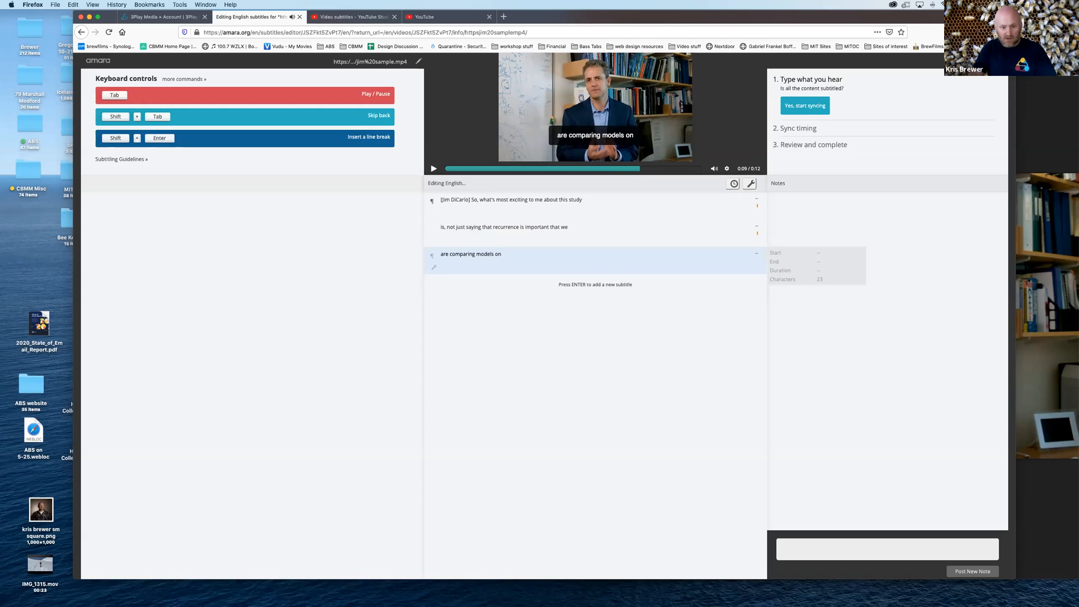
{"action": "type", "text": " an image by "}
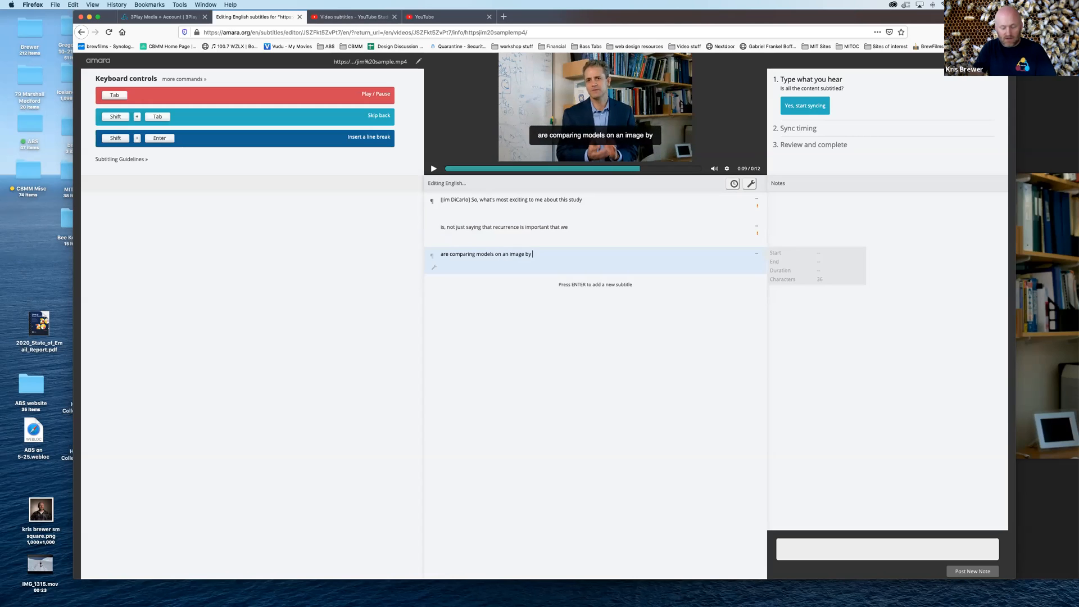
{"action": "type", "text": "image basis"}
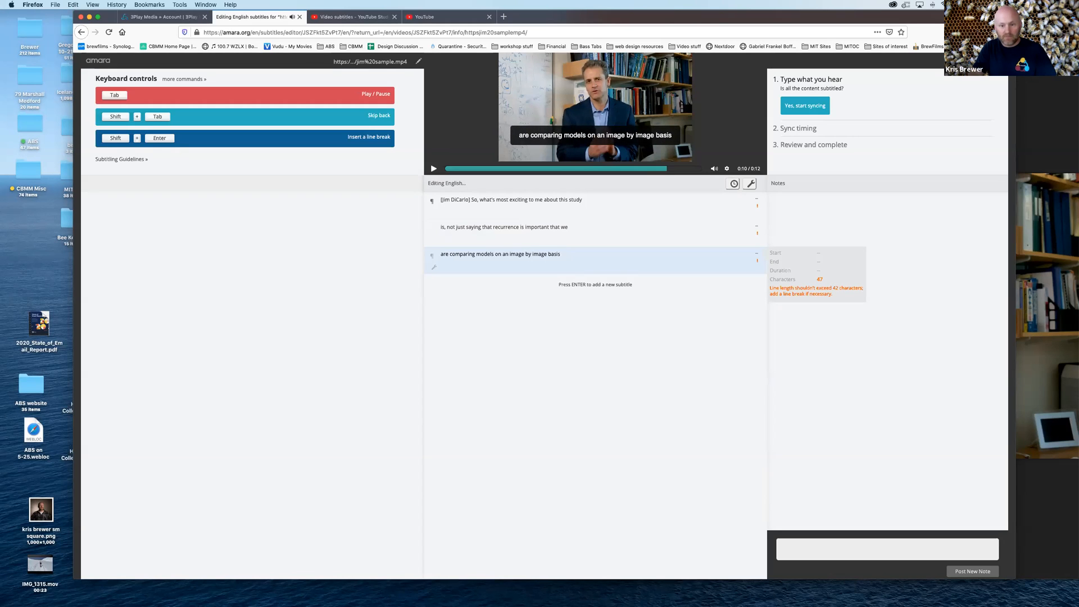
Add a fourth subtitle reading "with what's going on in the primate brain." and play the video to its end
{"action": "left_click", "coordinate": [620, 284]}
{"action": "type", "text": "with what's "}
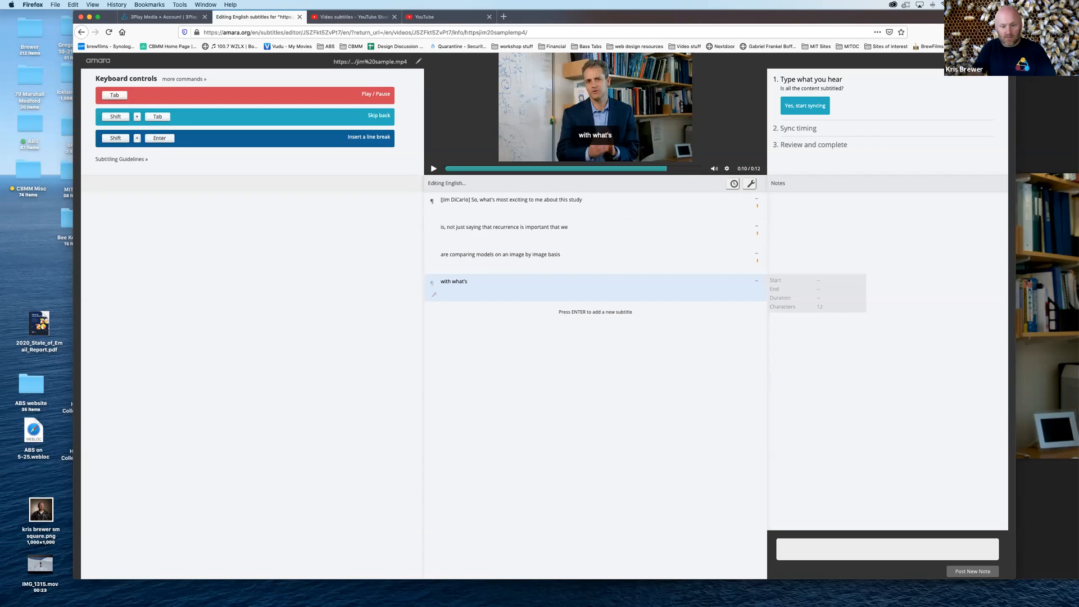
{"action": "type", "text": "going on in the primate brain."}
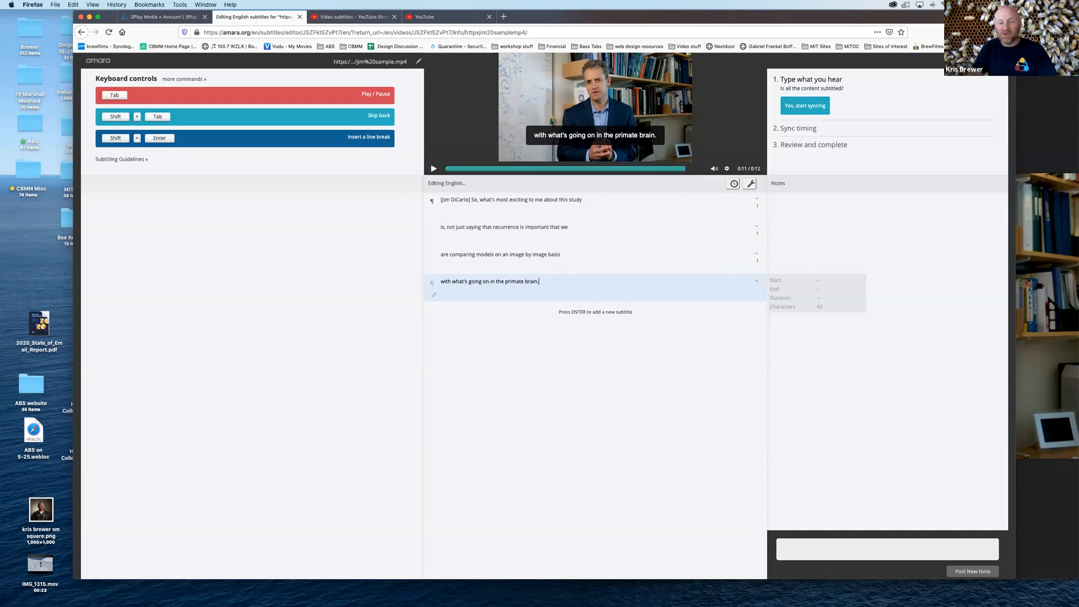
{"action": "key", "text": "Tab"}
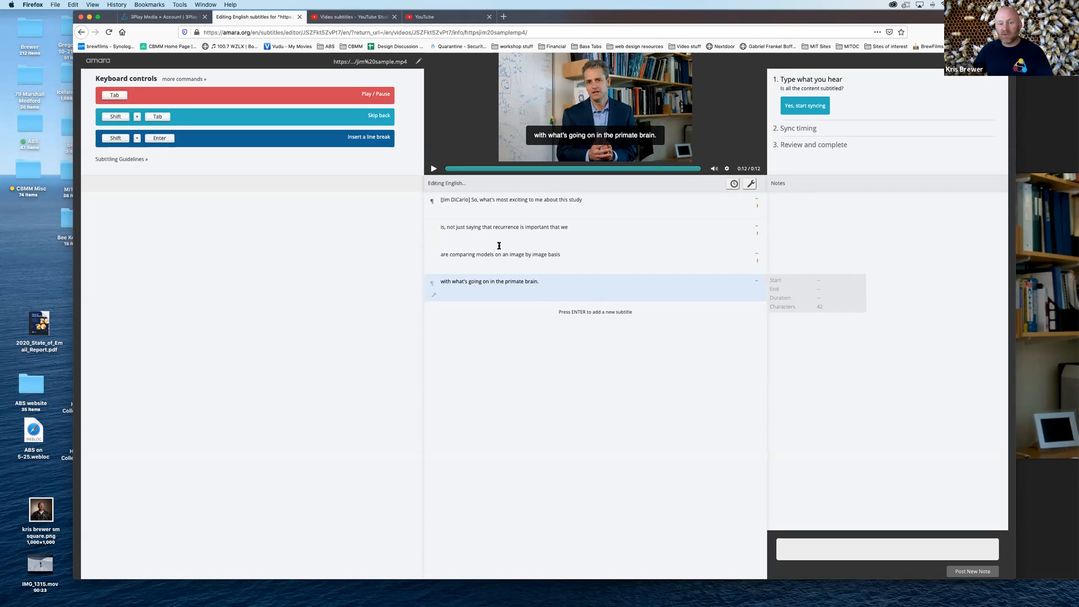
Replay the beginning of the video and move on to the sync timing stage
{"action": "left_click", "coordinate": [434, 169]}
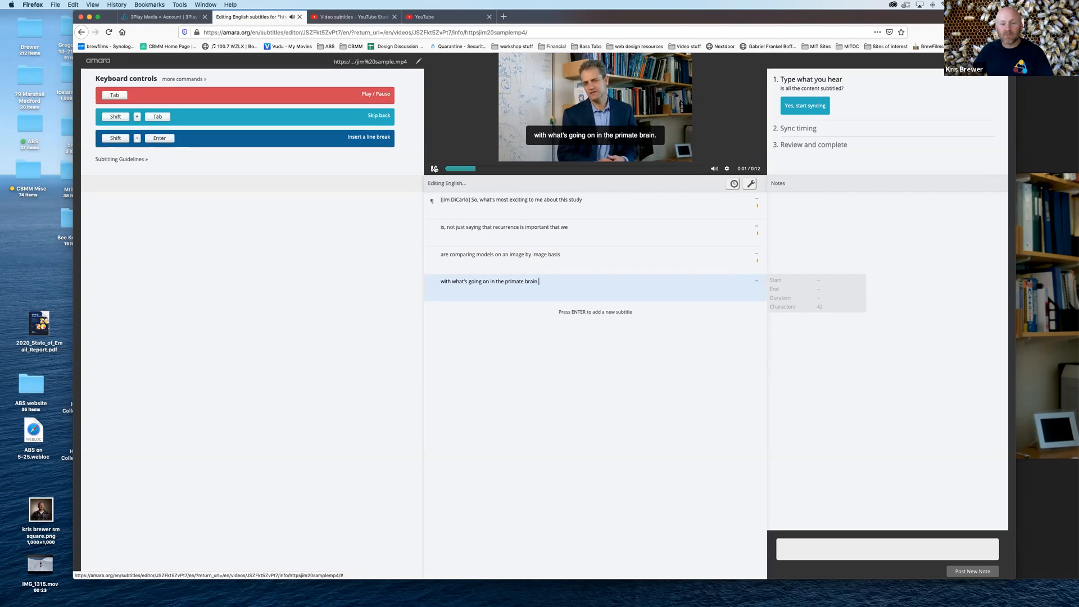
{"action": "left_click", "coordinate": [753, 215]}
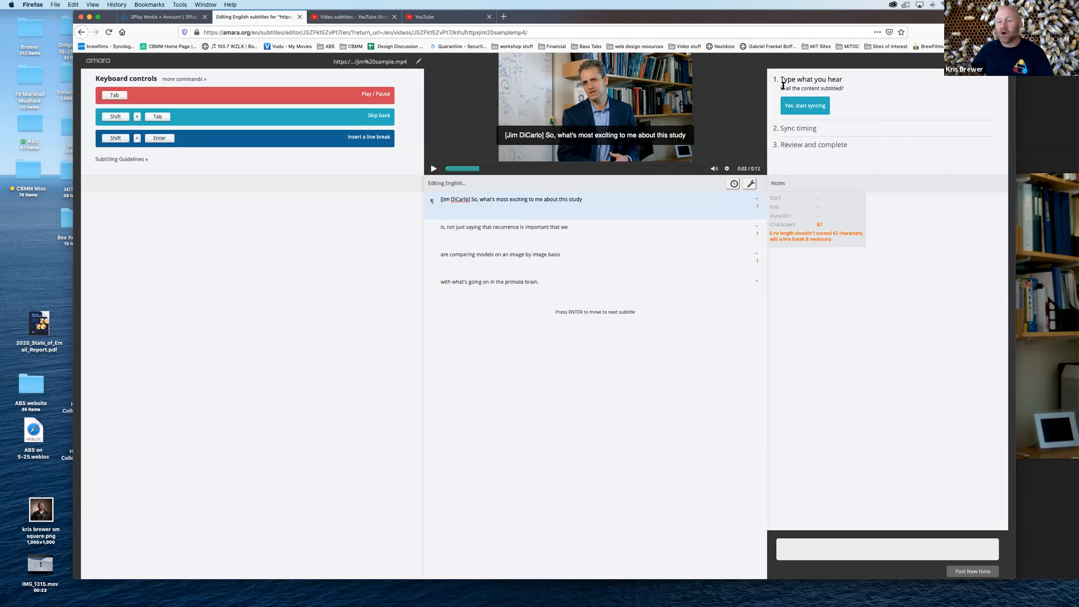
{"action": "left_click", "coordinate": [806, 107]}
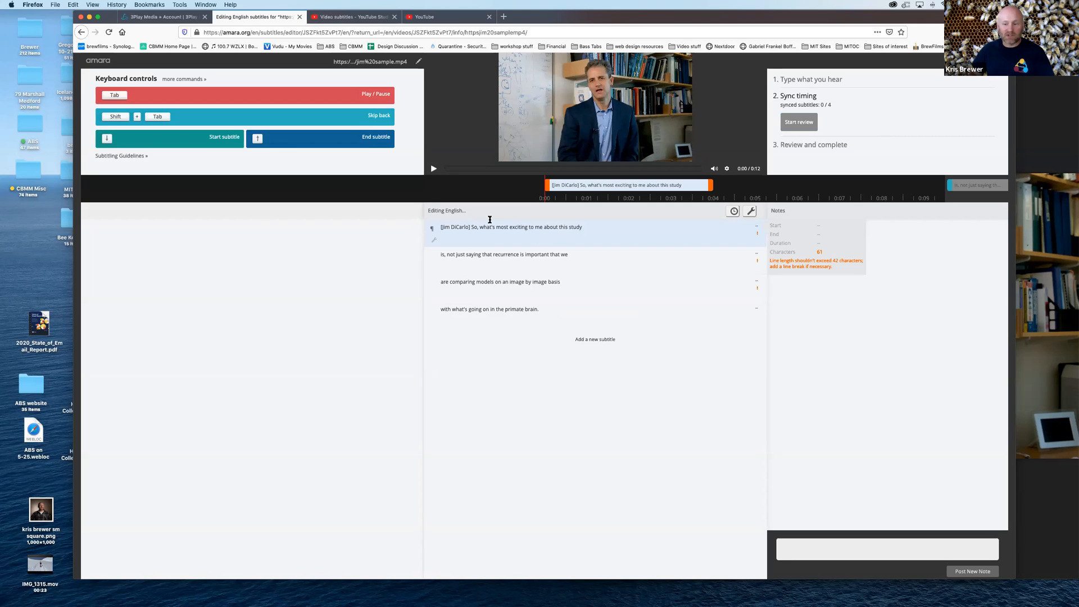
Play through the first spoken line and place the first subtitle on the timeline from 0:00 to about 2.67 s
{"action": "key", "text": "Tab"}
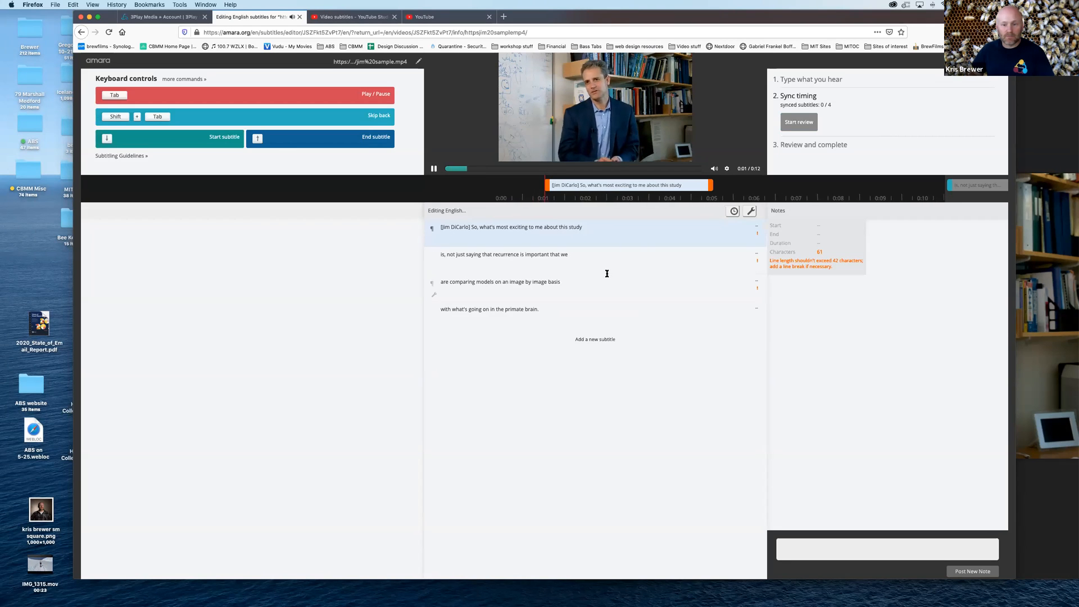
{"action": "key", "text": "Tab"}
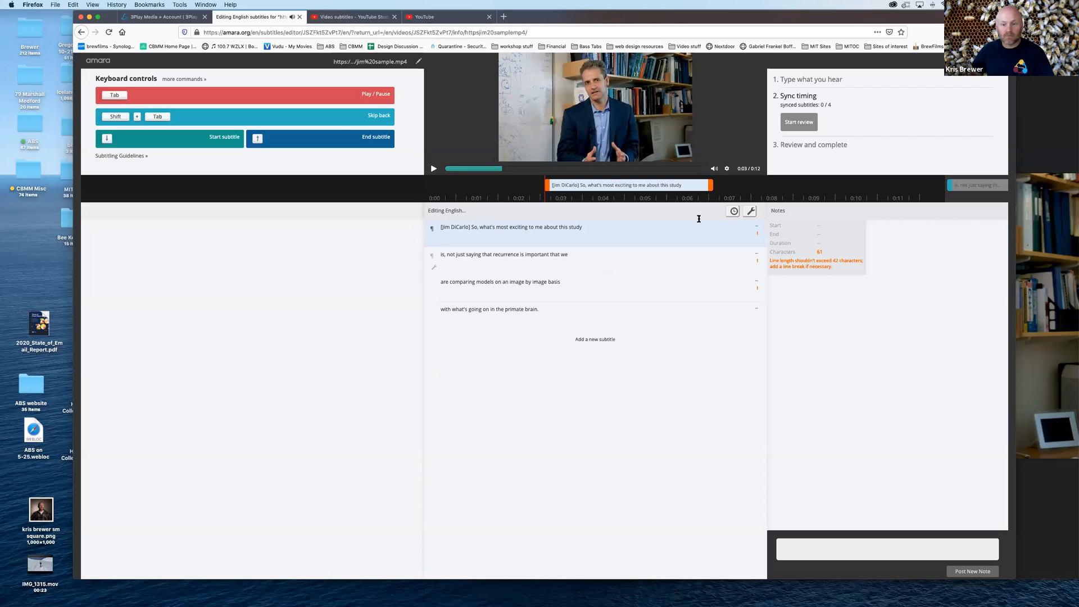
{"action": "left_click_drag", "start_coordinate": [672, 190], "coordinate": [544, 186]}
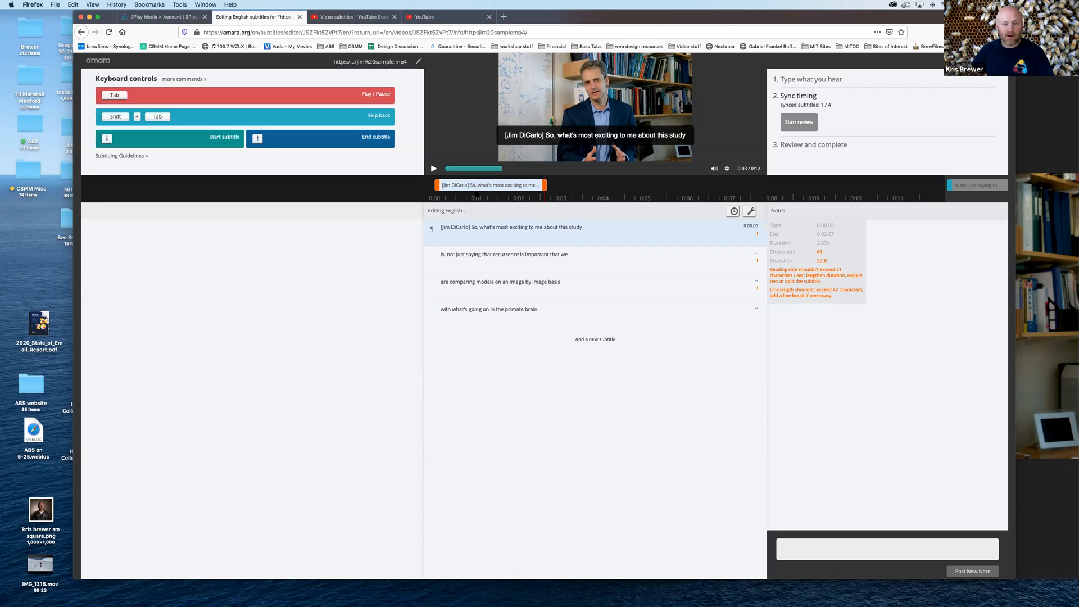
{"action": "left_click", "coordinate": [588, 262]}
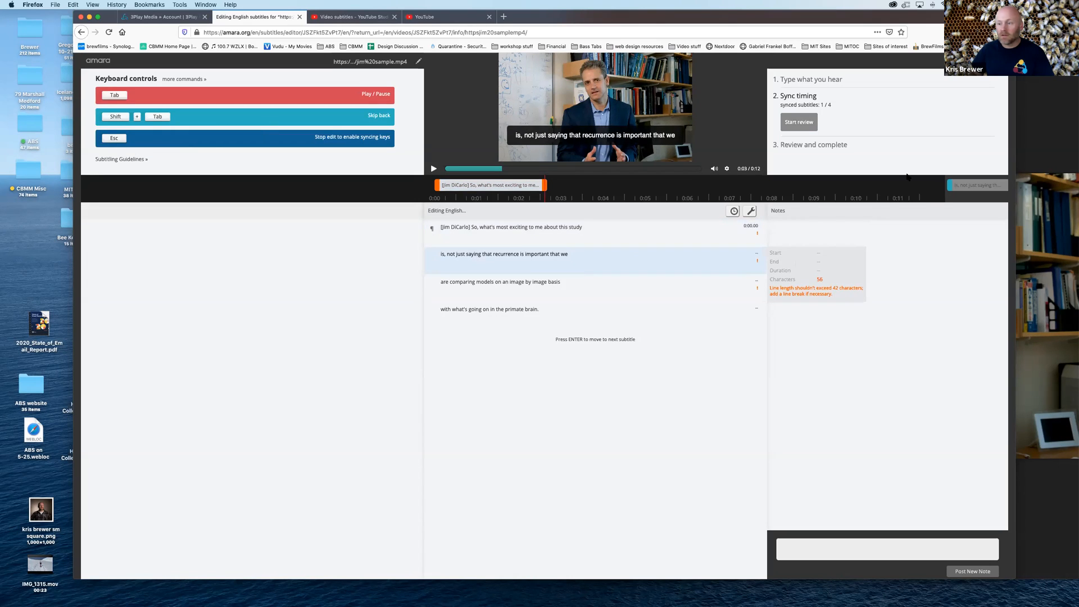
{"action": "left_click_drag", "start_coordinate": [972, 187], "coordinate": [923, 187]}
{"action": "left_click", "coordinate": [923, 187]}
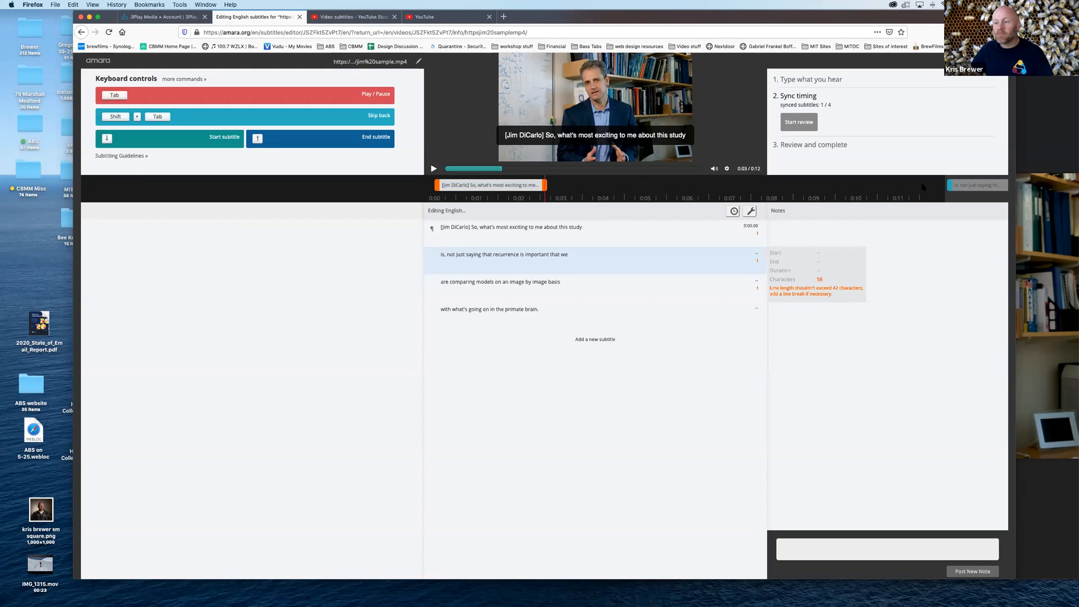
{"action": "left_click", "coordinate": [678, 248]}
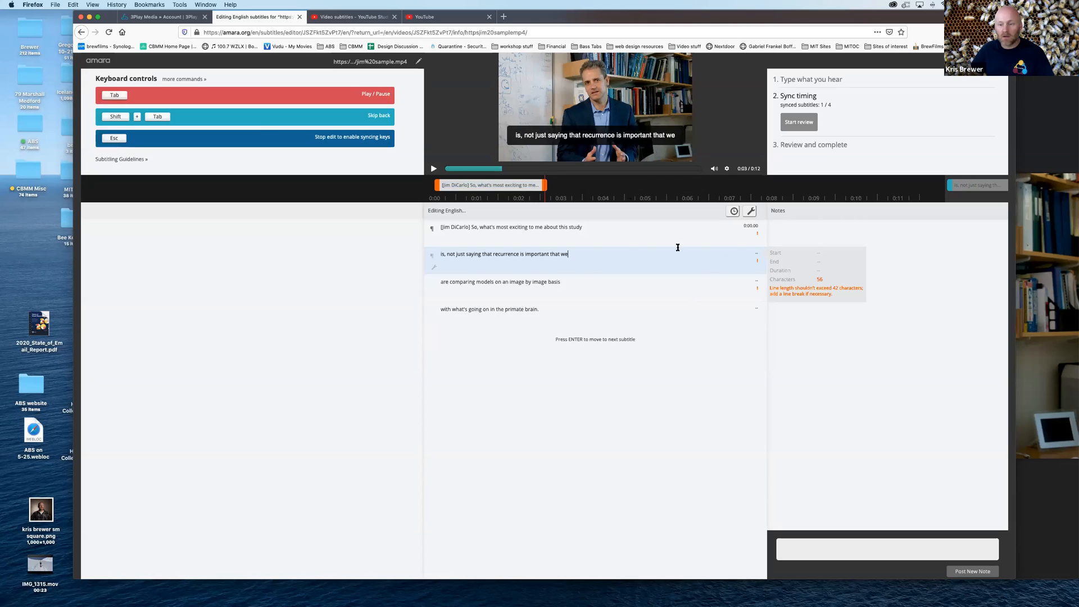
Play through the second spoken line and place the second subtitle on the timeline from 0:02.71 to 0:07.15
{"action": "left_click", "coordinate": [433, 169]}
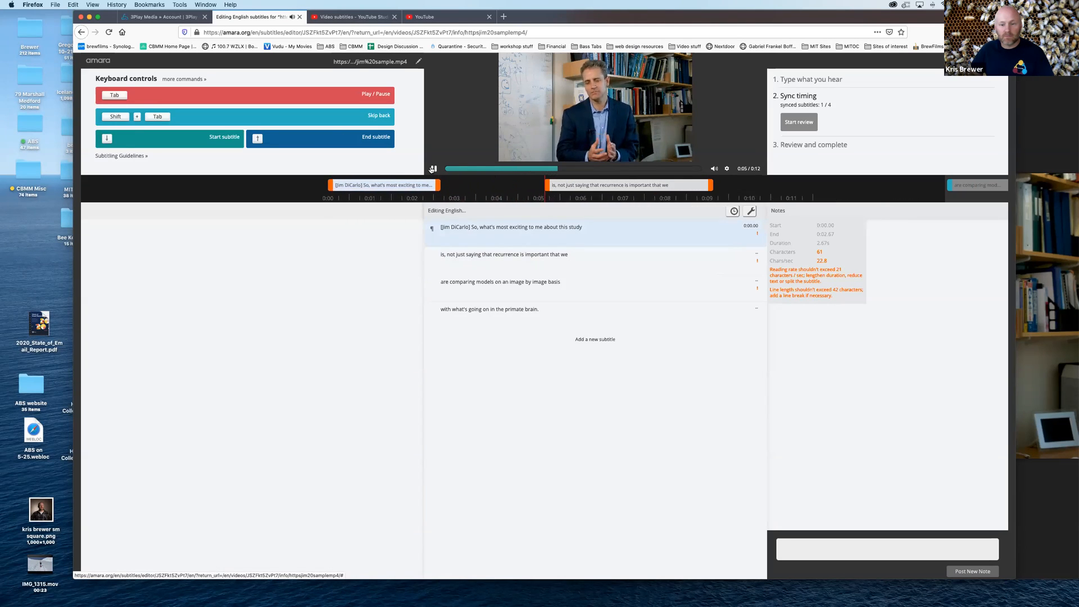
{"action": "left_click", "coordinate": [433, 168]}
{"action": "left_click_drag", "start_coordinate": [639, 185], "coordinate": [450, 185]}
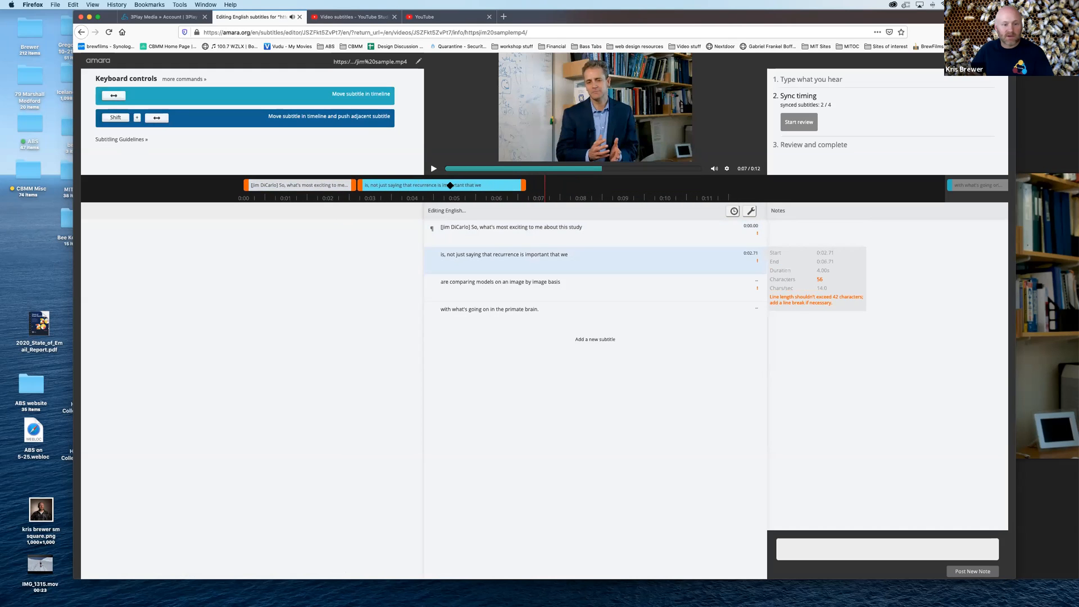
{"action": "left_click_drag", "start_coordinate": [523, 186], "coordinate": [543, 187]}
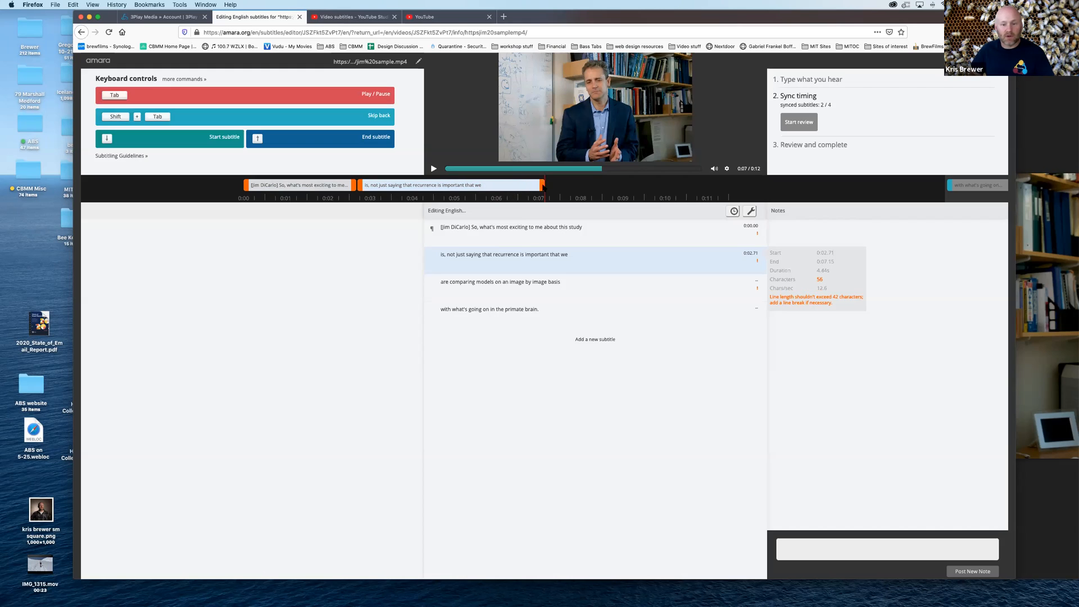
Play through the third spoken line and place the third subtitle on the timeline from 0:07.15 to 0:09.71
{"action": "left_click", "coordinate": [433, 169]}
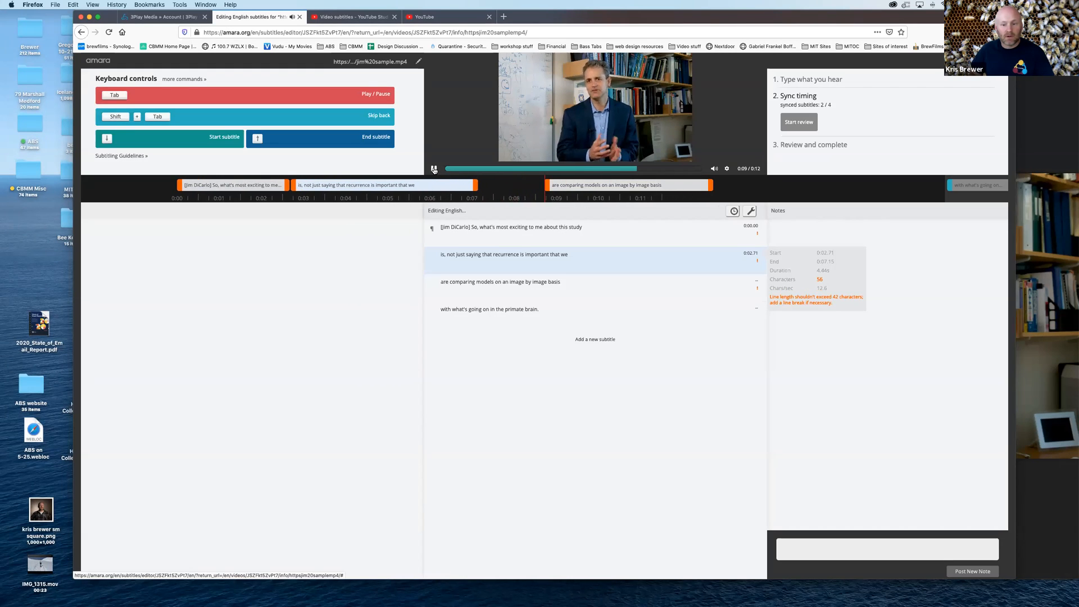
{"action": "left_click", "coordinate": [433, 170]}
{"action": "left_click_drag", "start_coordinate": [585, 190], "coordinate": [514, 182]}
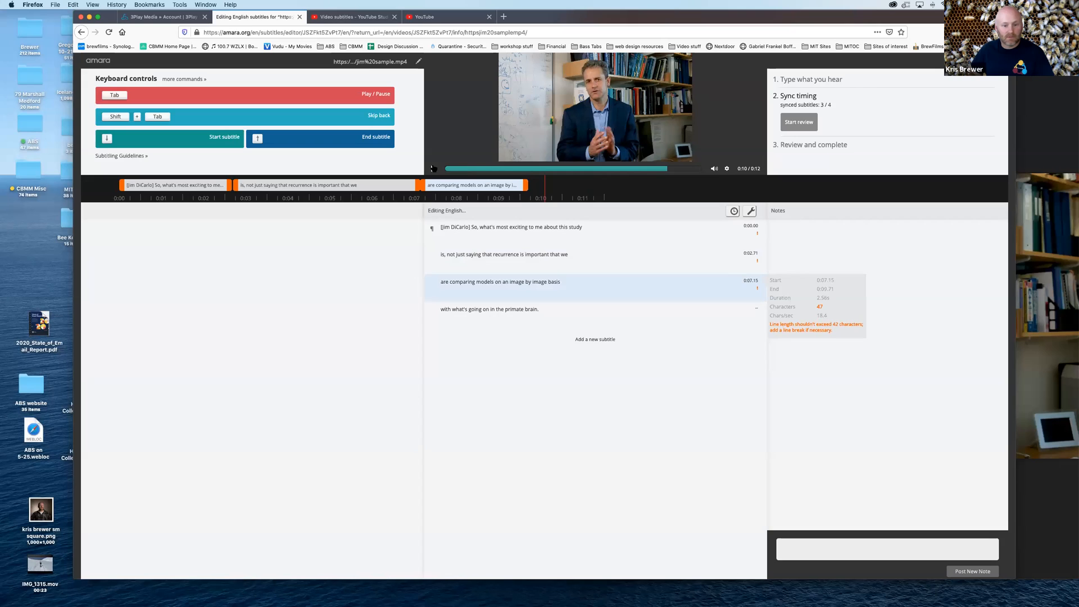
Play to the end of the video and place the fourth subtitle on the timeline from 0:09.71 to 0:11.67
{"action": "left_click", "coordinate": [434, 168]}
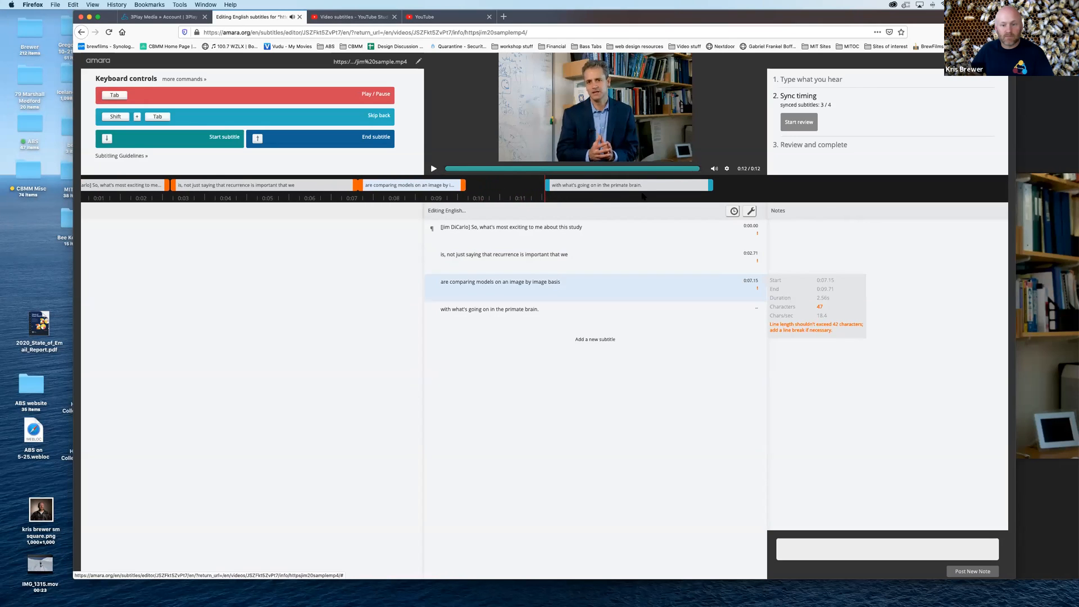
{"action": "left_click_drag", "start_coordinate": [644, 187], "coordinate": [599, 186]}
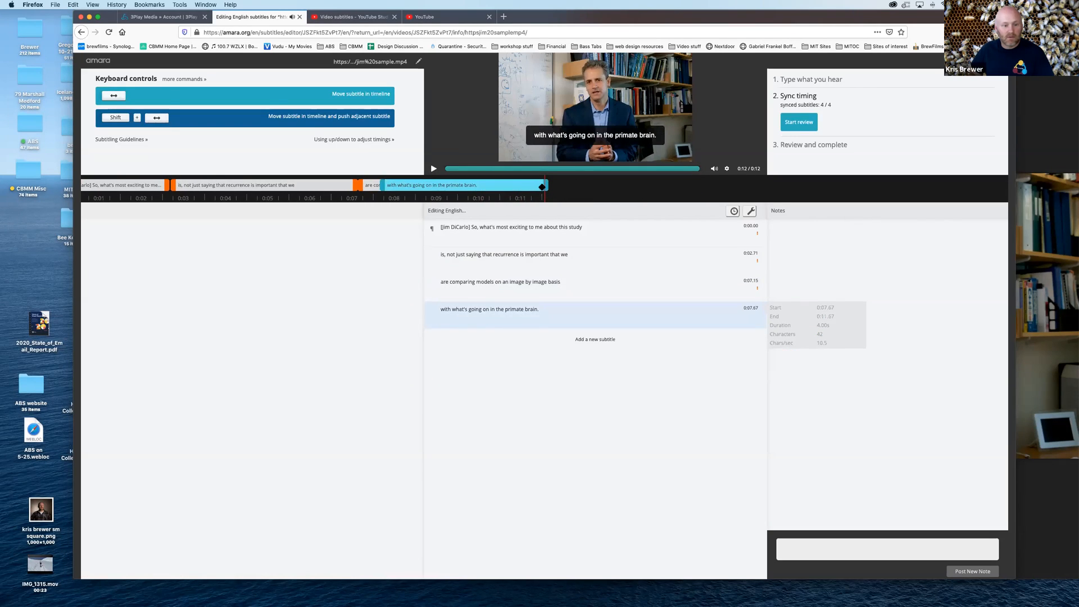
{"action": "left_click_drag", "start_coordinate": [381, 183], "coordinate": [467, 185]}
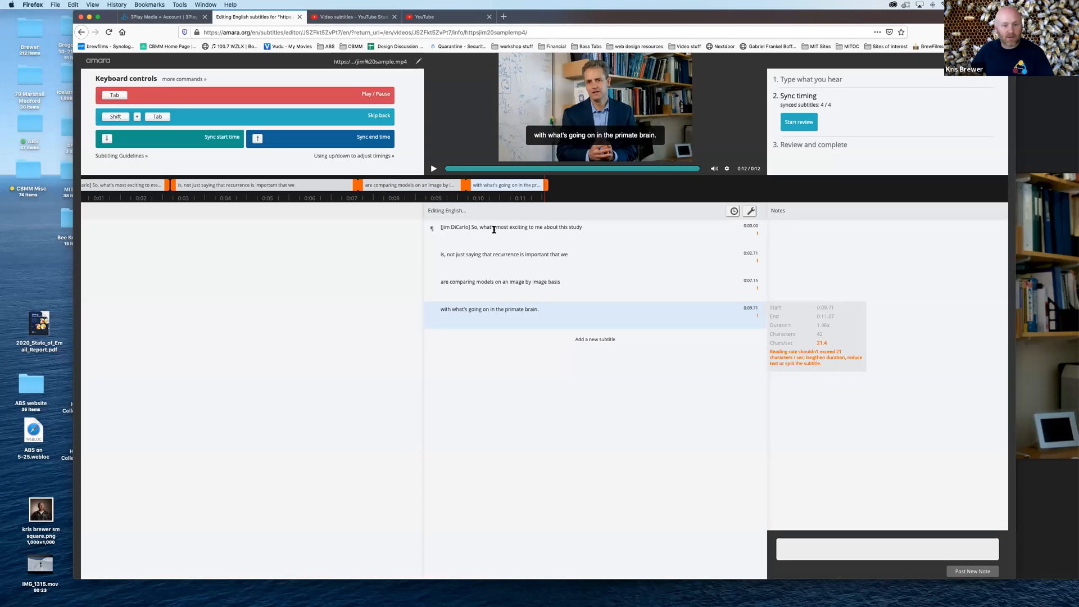
Play the whole video with its synced subtitles to check their timing, then pause near the beginning
{"action": "left_click", "coordinate": [433, 169]}
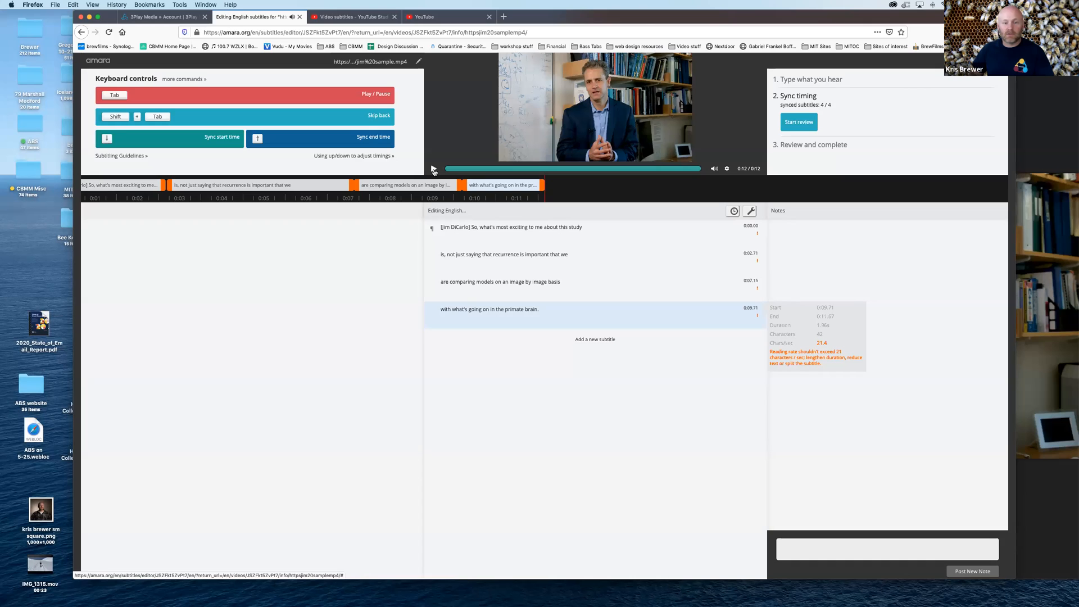
{"action": "left_click", "coordinate": [433, 169]}
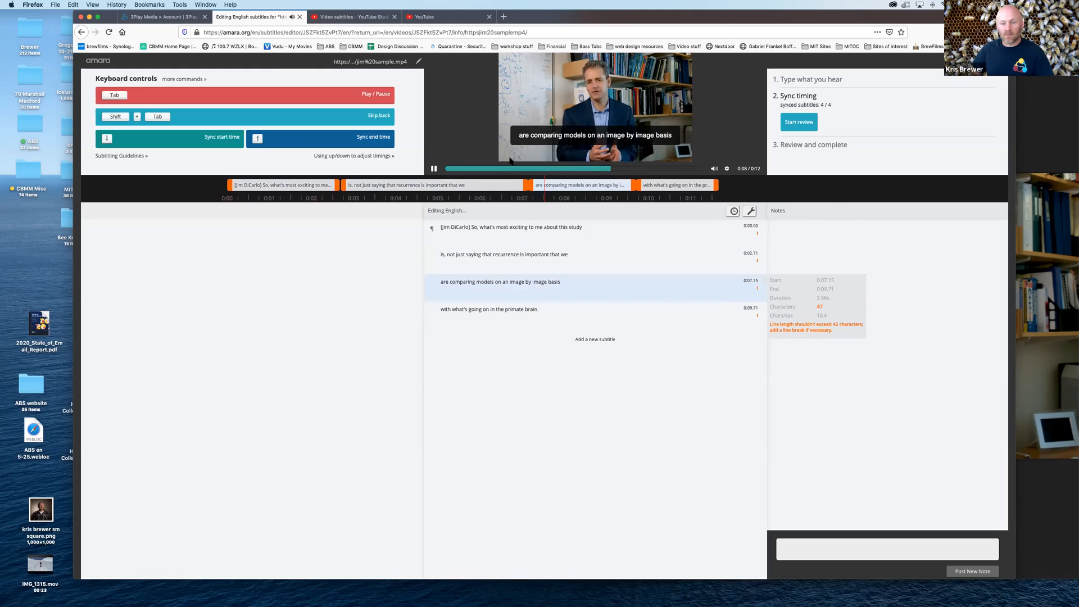
{"action": "left_click", "coordinate": [434, 170]}
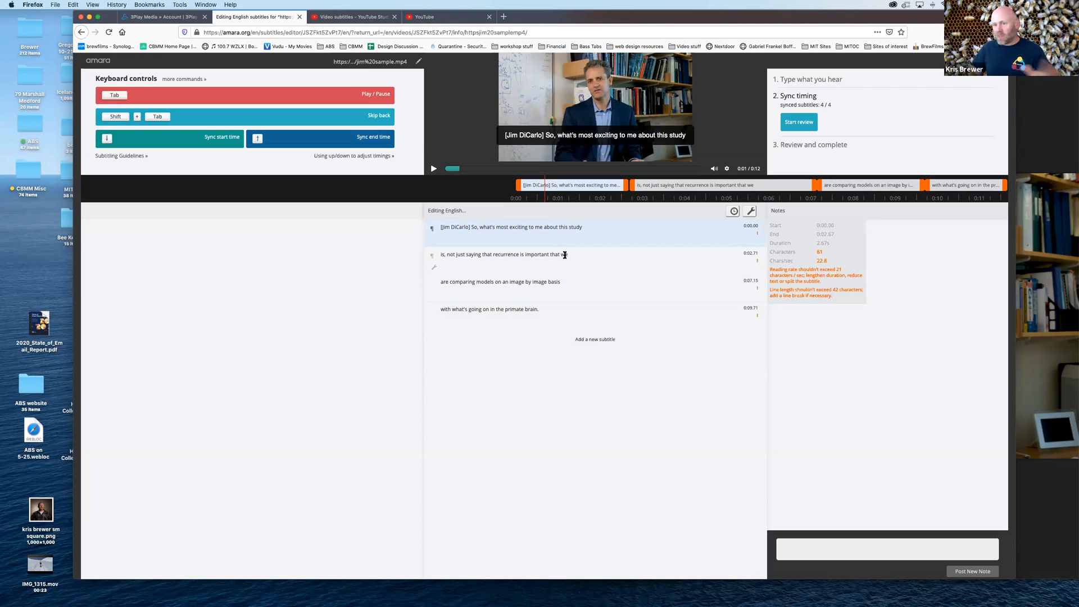
Extend the end of the first subtitle to 0:02.71 so it meets the start of the second subtitle
{"action": "left_click_drag", "start_coordinate": [626, 186], "coordinate": [630, 186]}
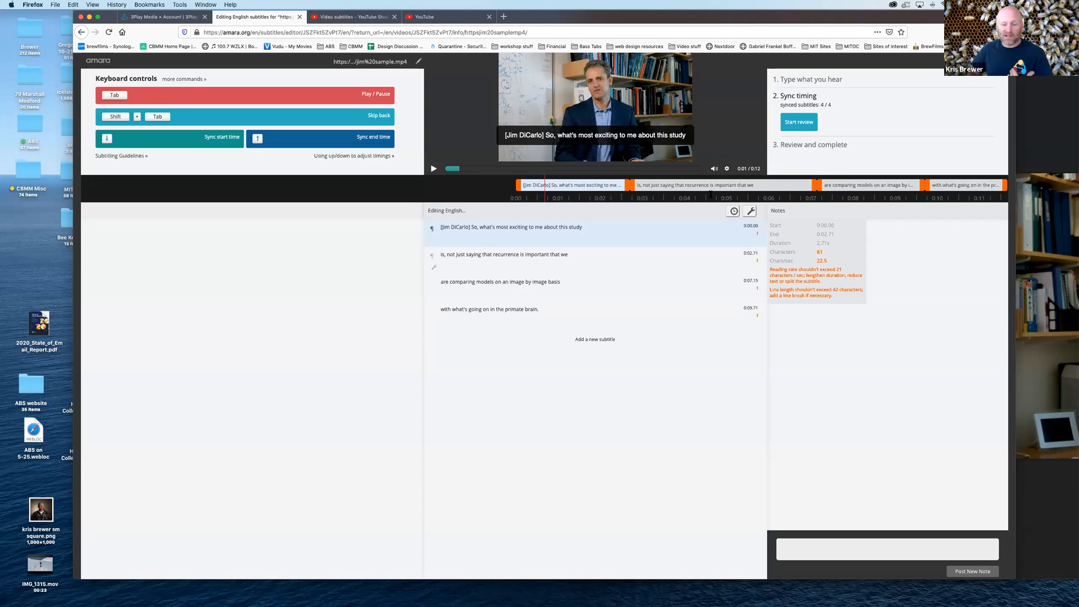
{"action": "left_click", "coordinate": [561, 255]}
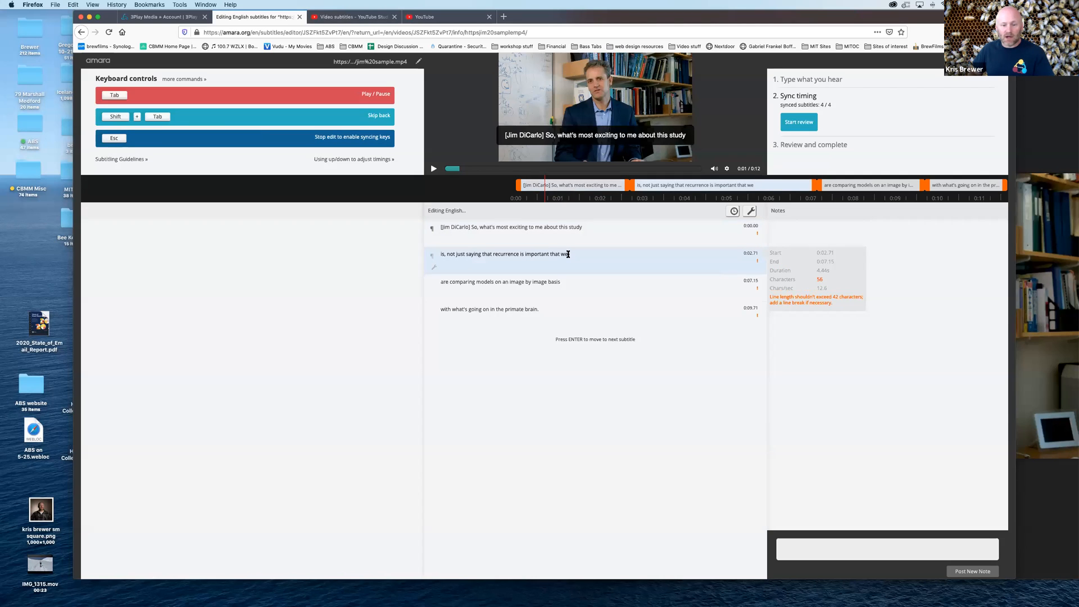
{"action": "key", "text": "BackSpace"}
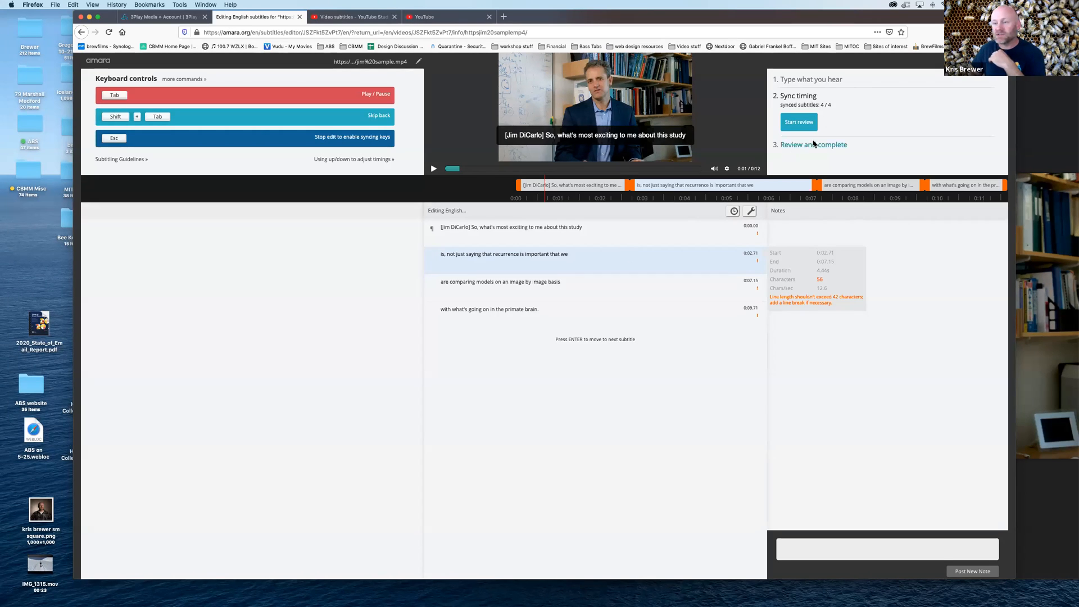
{"action": "key", "text": "Escape"}
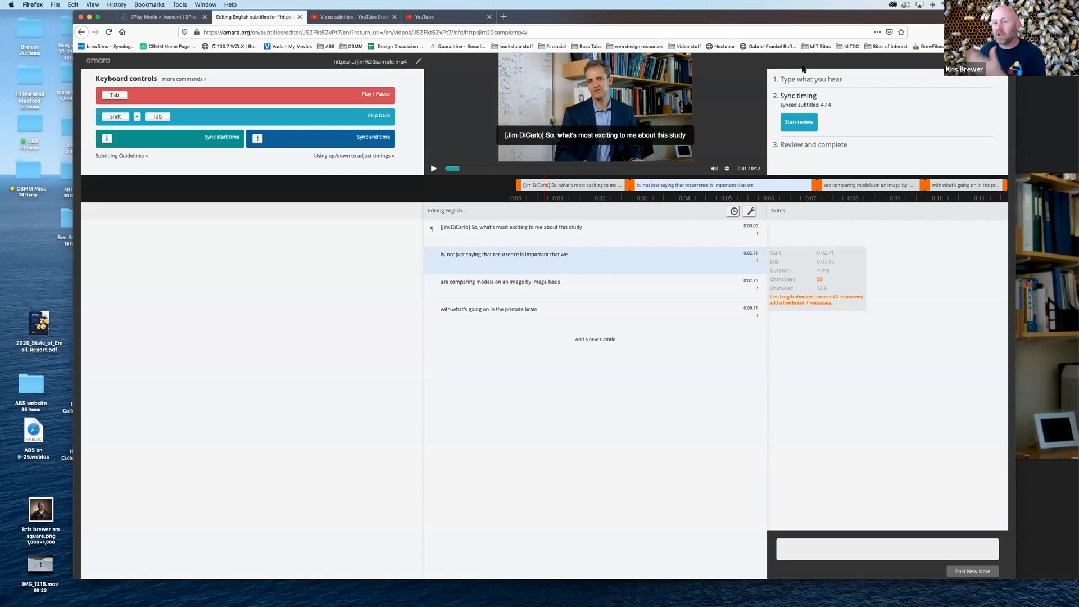
Move on to the review stage and publish the English subtitles
{"action": "left_click", "coordinate": [803, 122]}
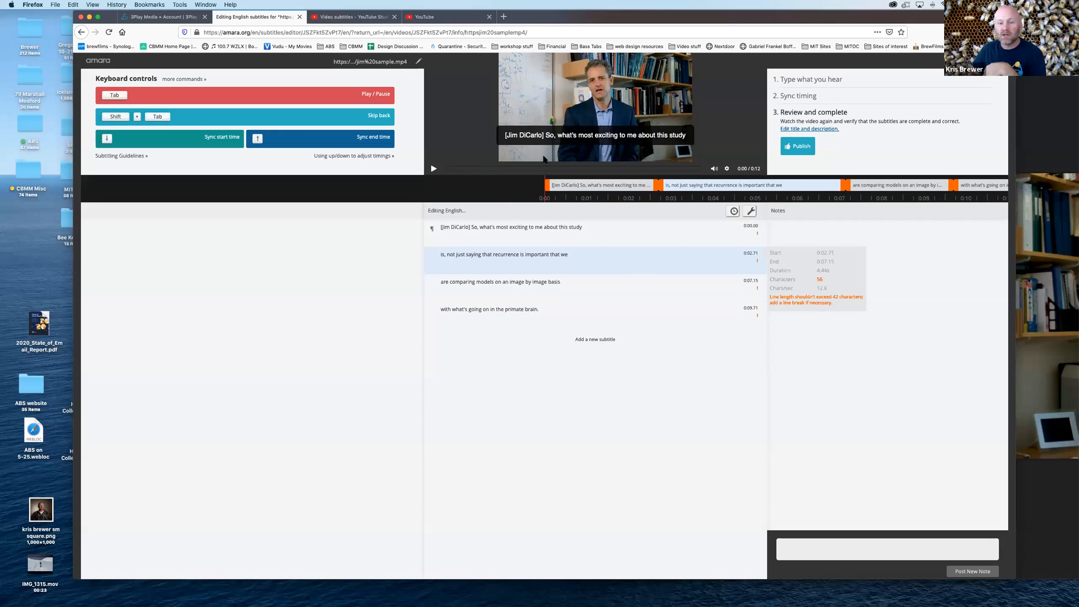
{"action": "left_click", "coordinate": [798, 147]}
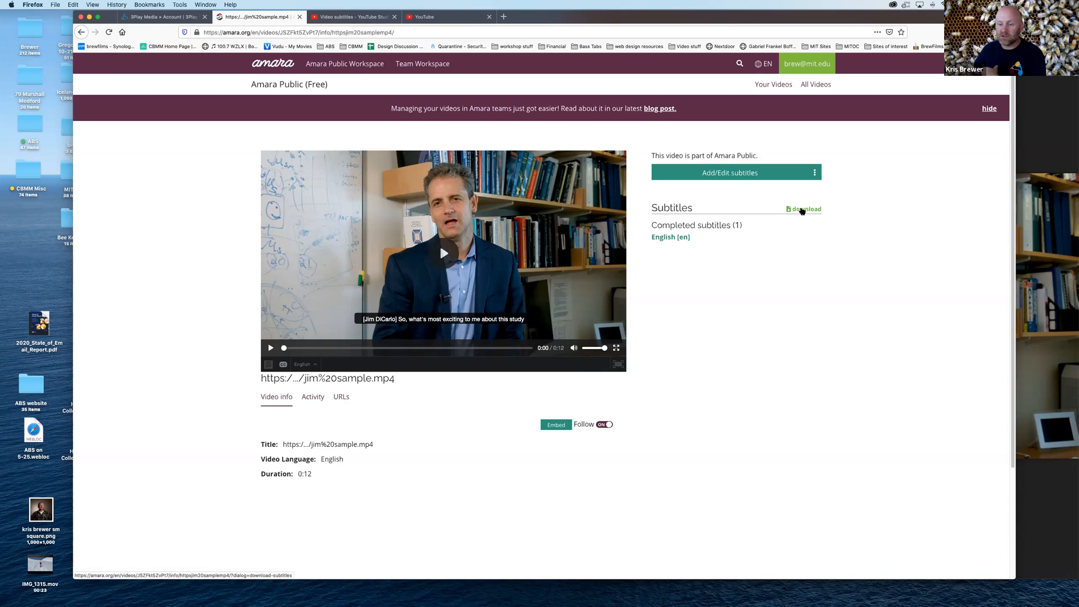
Download the completed English subtitles in SRT format and save the file to the computer
{"action": "left_click", "coordinate": [802, 210]}
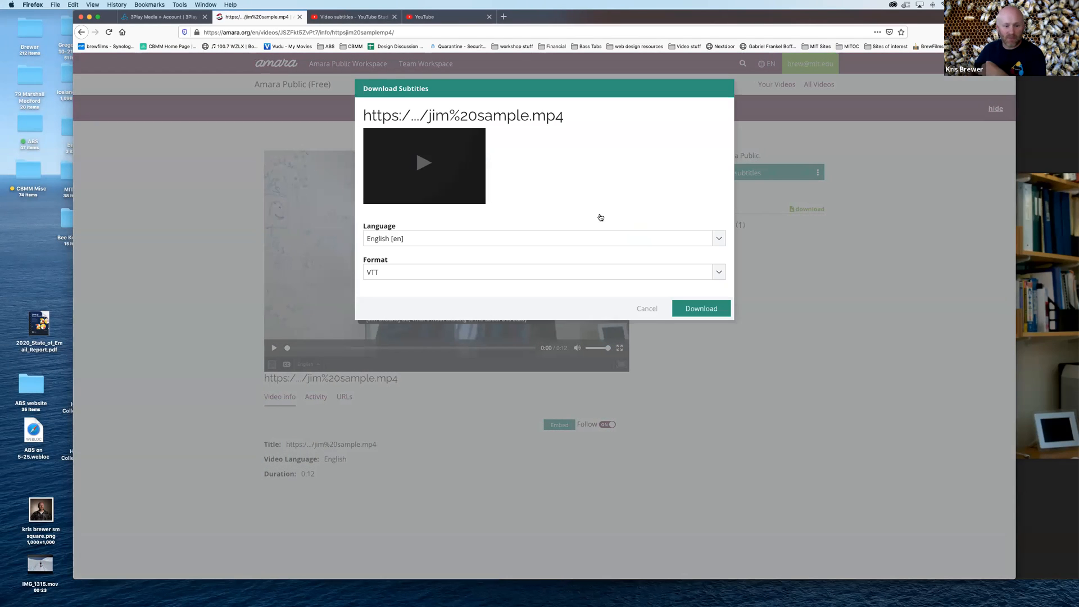
{"action": "left_click", "coordinate": [718, 273]}
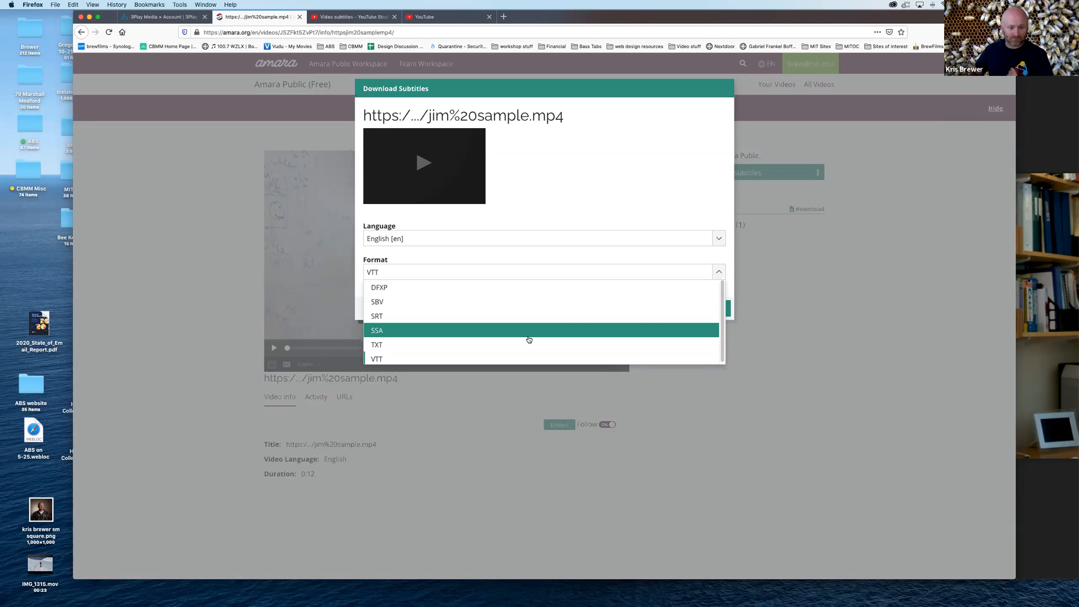
{"action": "left_click", "coordinate": [551, 316]}
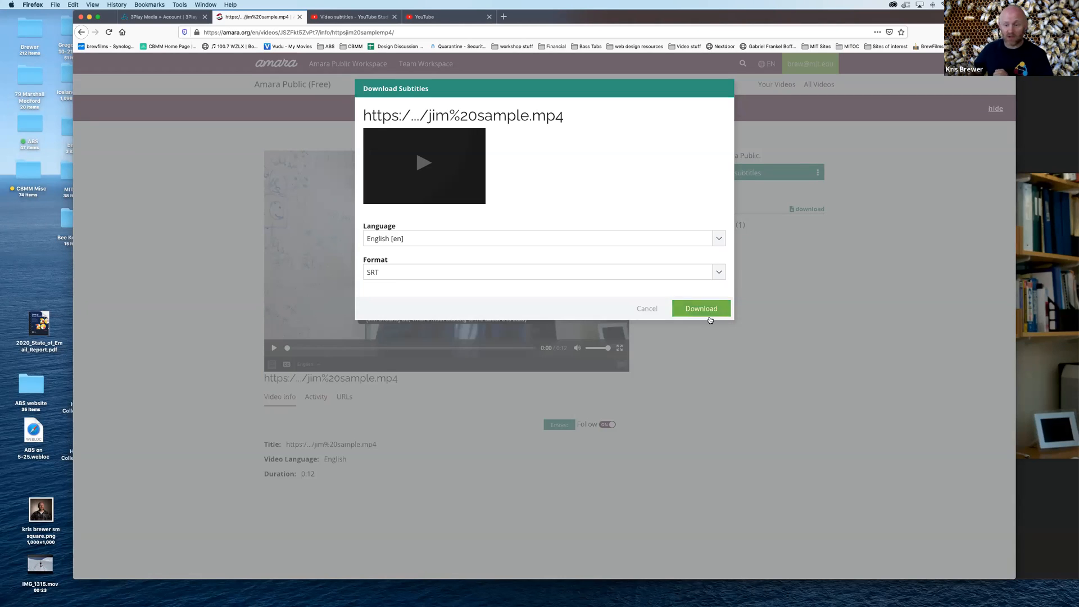
{"action": "left_click", "coordinate": [701, 309]}
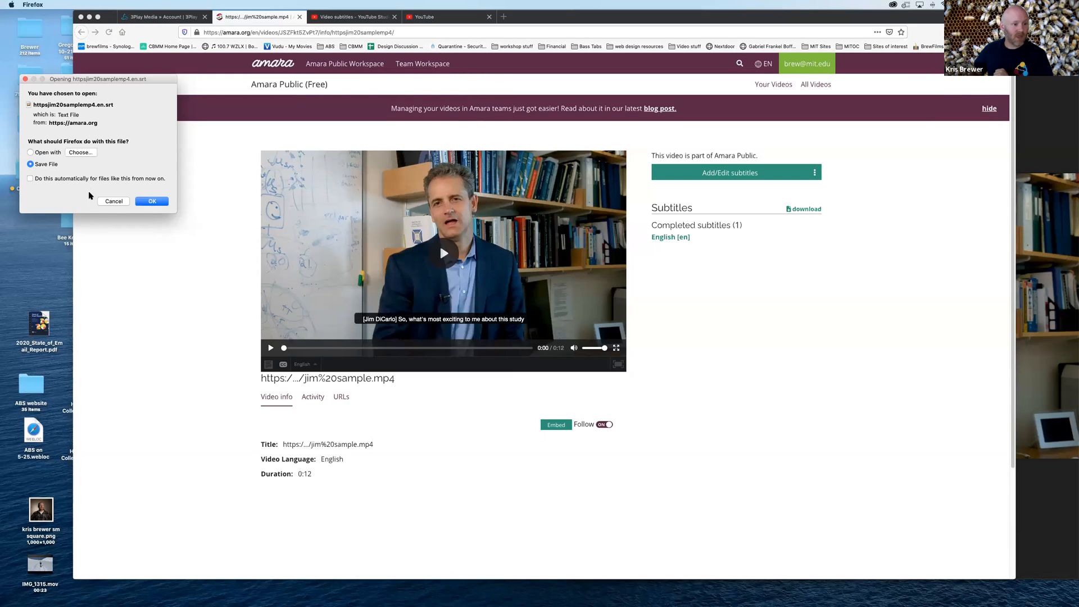
{"action": "left_click", "coordinate": [159, 203]}
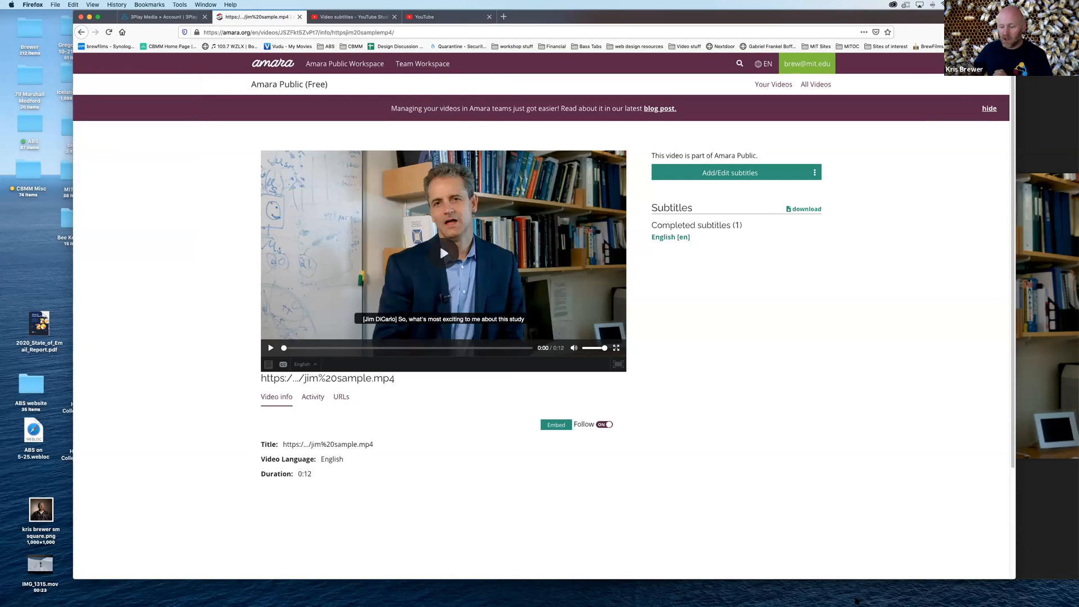
Open the downloaded SRT file in the Brackets text editor and dismiss the file error message
{"action": "left_click", "coordinate": [807, 596]}
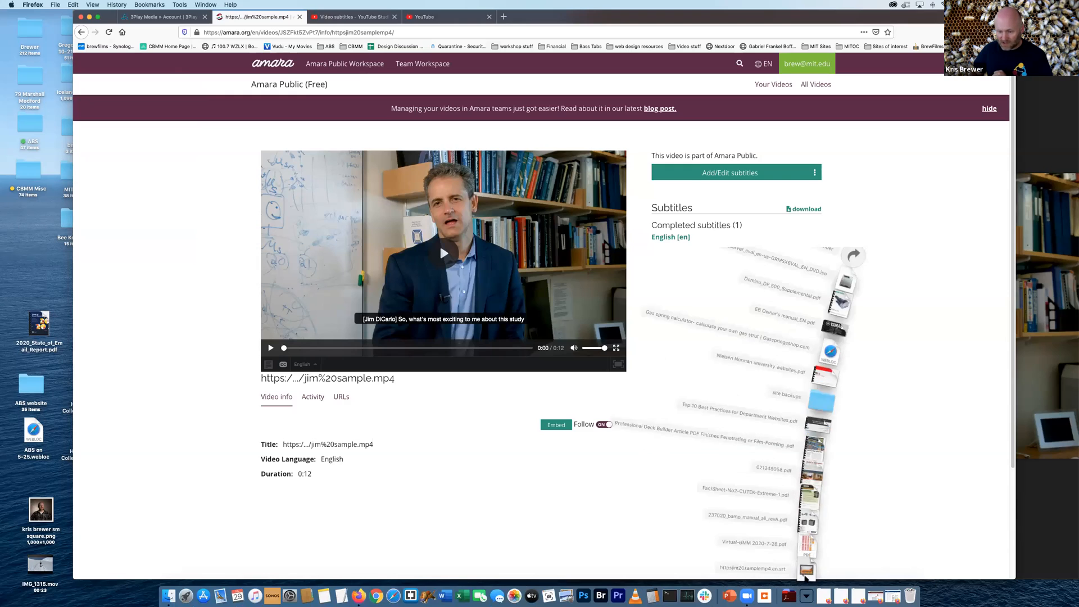
{"action": "left_click_drag", "start_coordinate": [805, 569], "coordinate": [410, 596]}
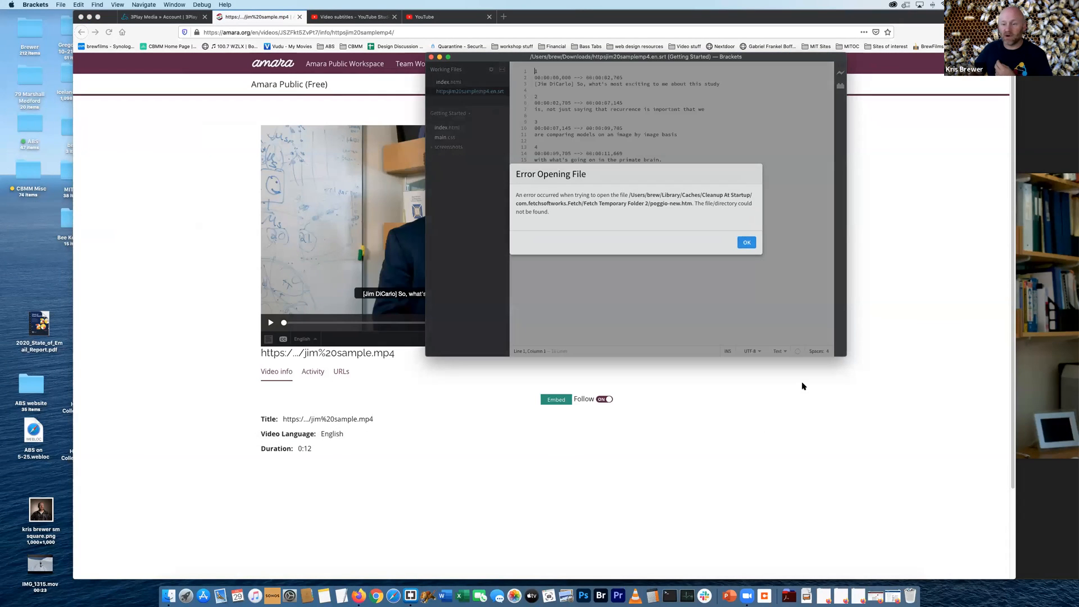
{"action": "left_click", "coordinate": [746, 243]}
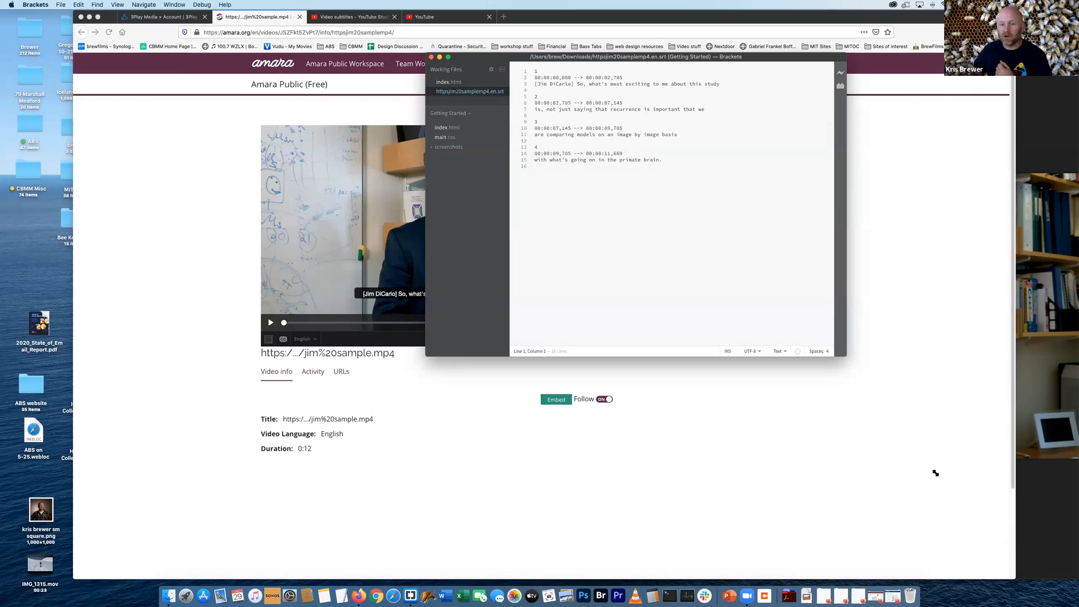
Enlarge the editor's text so the SRT file's contents are easier to read
{"action": "key", "text": "super+equal"}
{"action": "key", "text": "super+equal"}
{"action": "key", "text": "super+equal"}
{"action": "key", "text": "super+equal"}
{"action": "key", "text": "super+equal"}
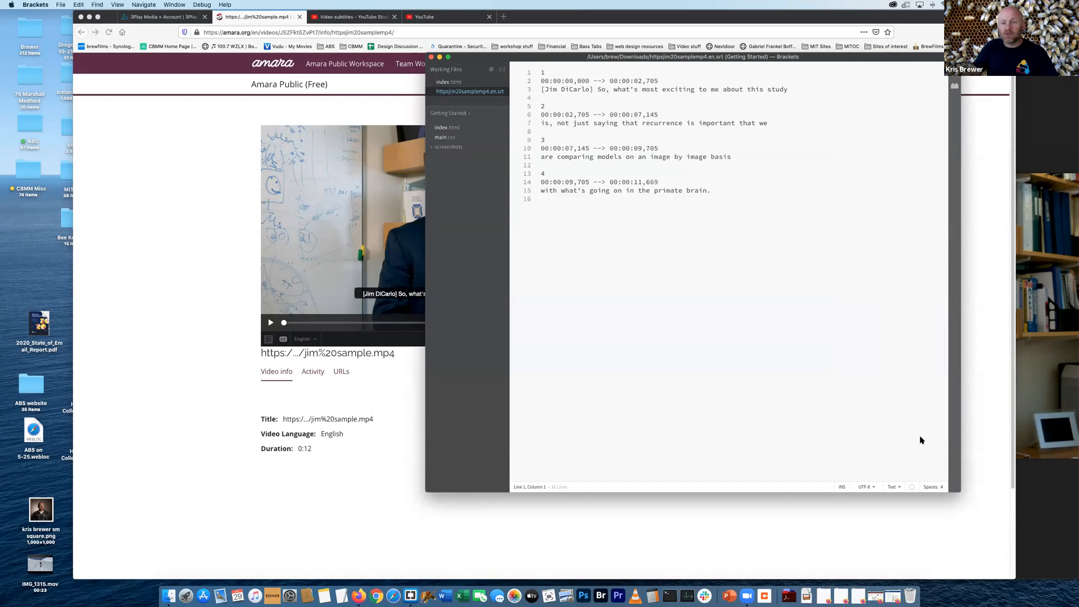
{"action": "key", "text": "super+equal"}
{"action": "key", "text": "super+equal"}
{"action": "key", "text": "super+equal"}
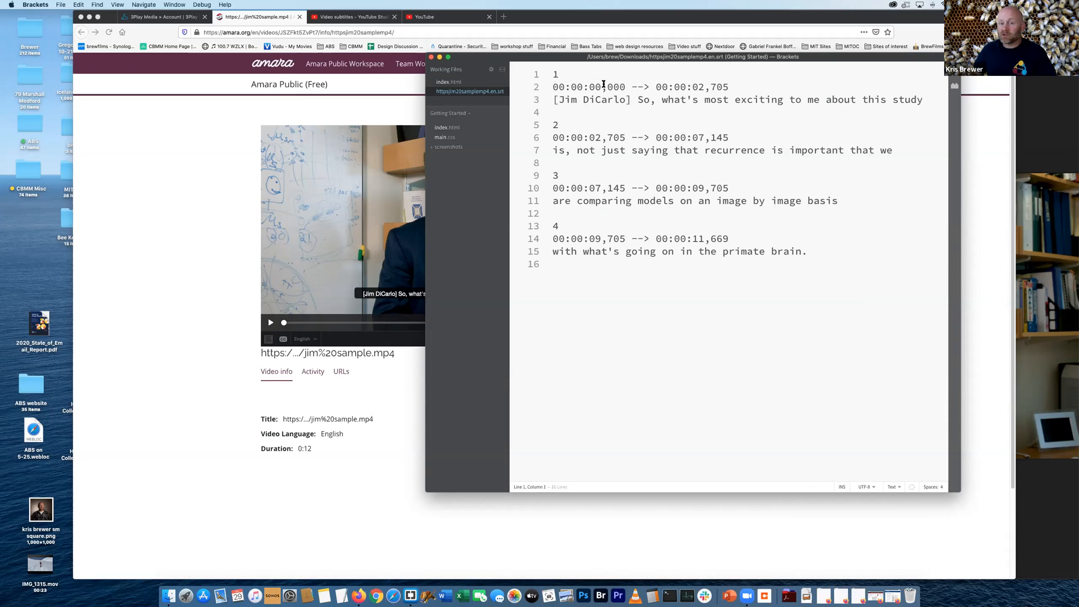
Examine the SRT structure by highlighting the first caption's timecode, sequence number and text line
{"action": "left_click_drag", "start_coordinate": [729, 87], "coordinate": [540, 85]}
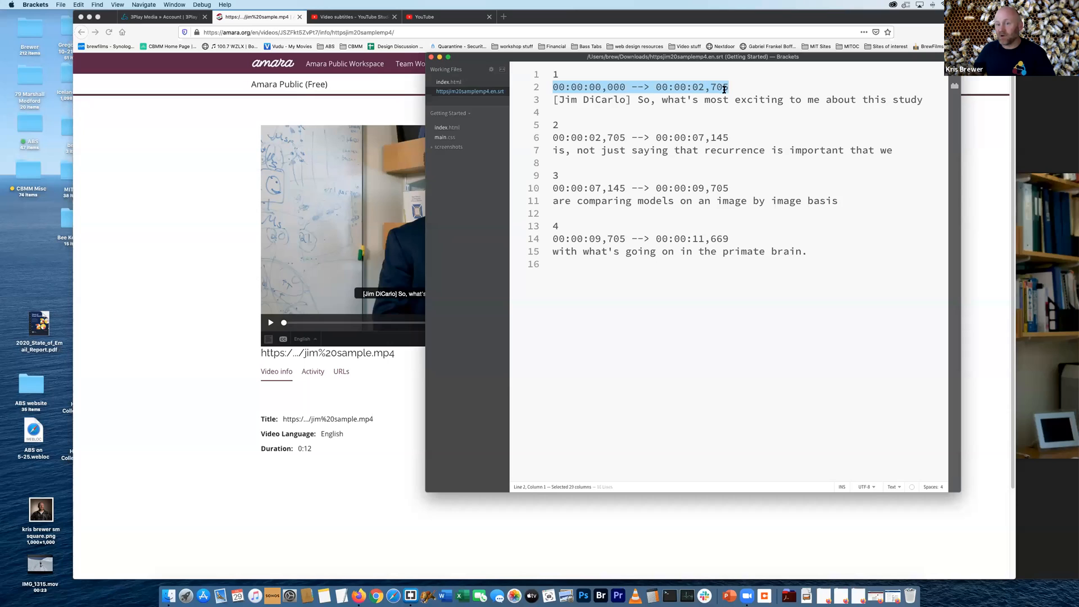
{"action": "left_click", "coordinate": [607, 100]}
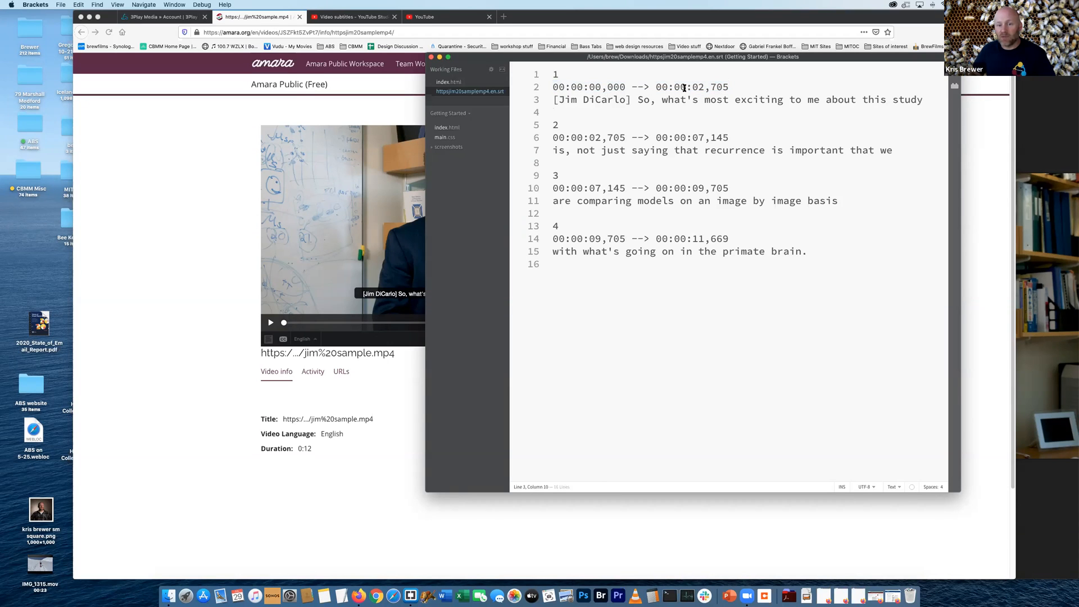
{"action": "double_click", "coordinate": [554, 75]}
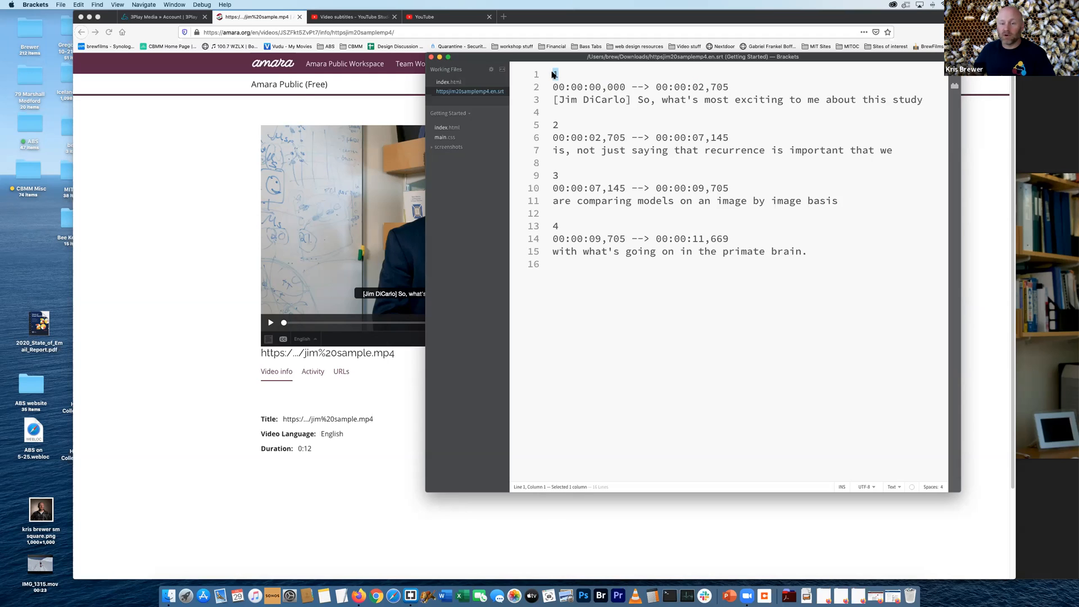
{"action": "left_click_drag", "start_coordinate": [729, 87], "coordinate": [894, 108]}
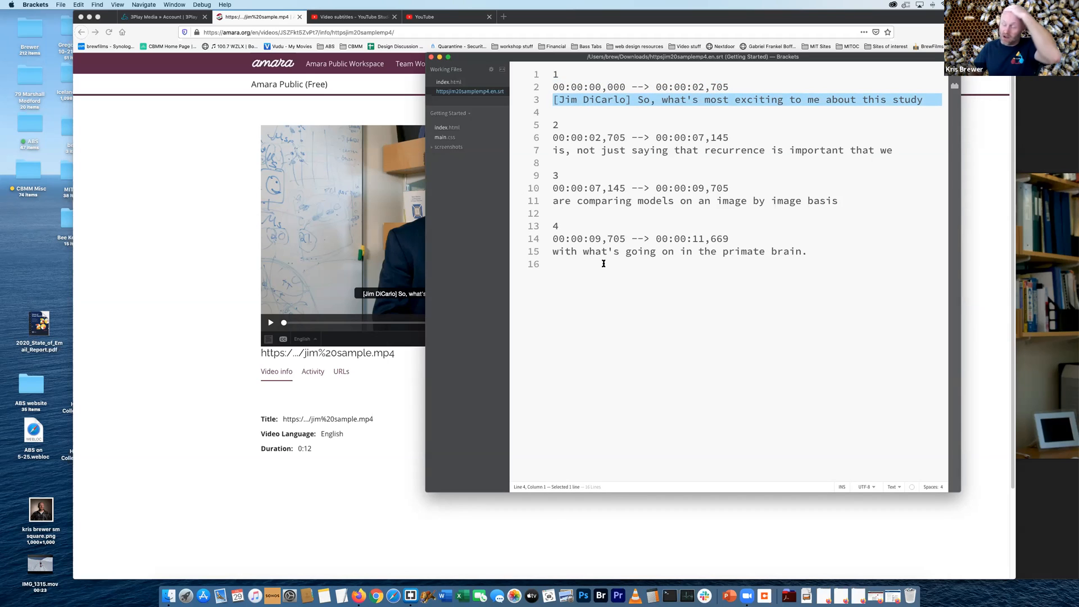
{"action": "left_click", "coordinate": [574, 163]}
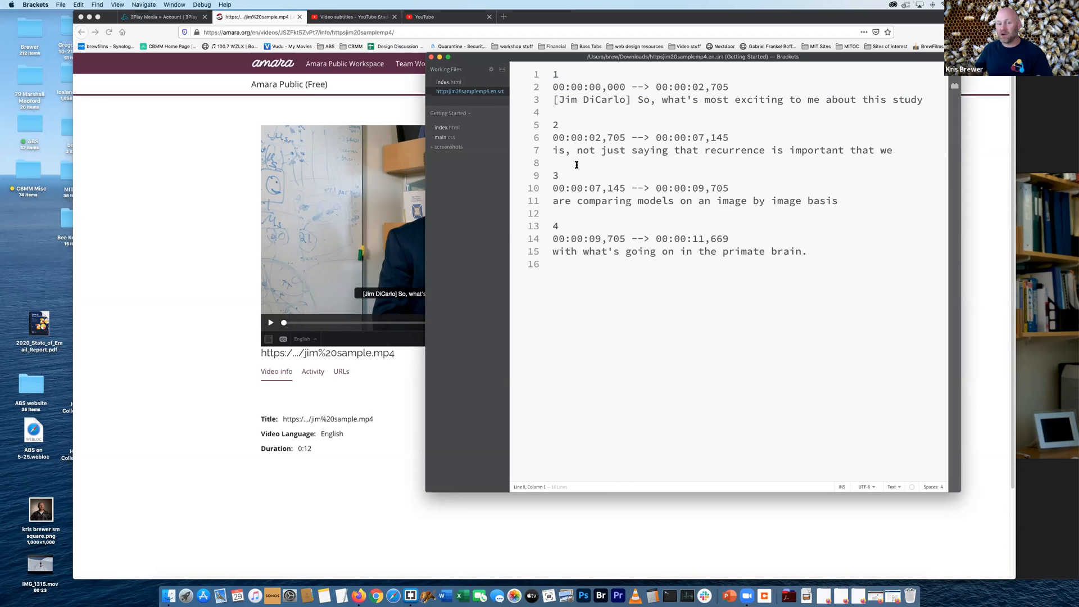
Insert an extra sequence line containing "3" directly above the third caption in the SRT file
{"action": "key", "text": "Return"}
{"action": "type", "text": "3"}
{"action": "key", "text": "Return"}
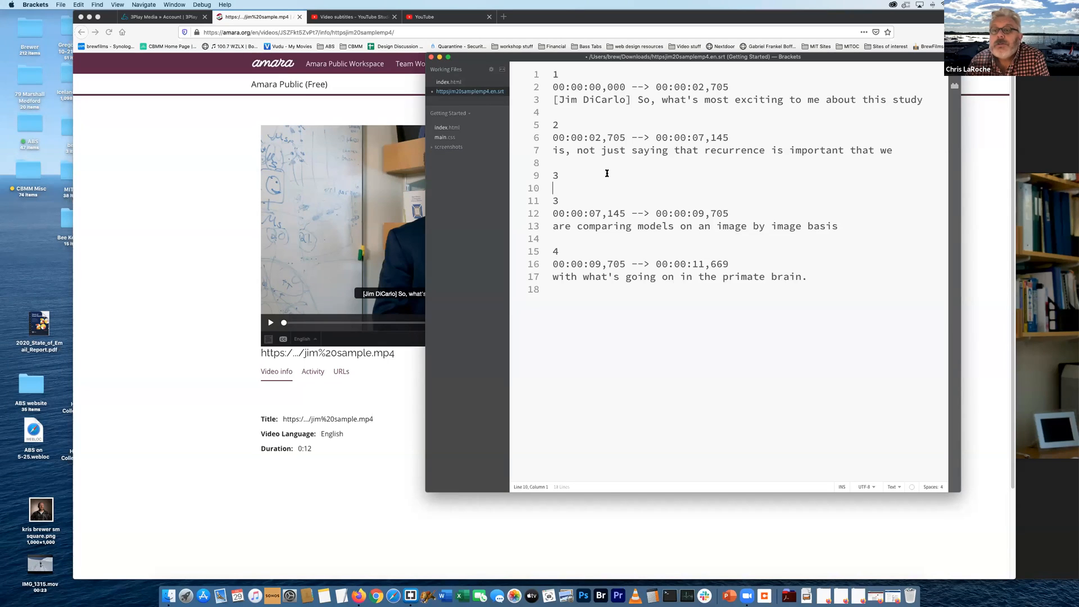
{"action": "left_click", "coordinate": [660, 407]}
Switch to Firefox, browse the 3Play Media files in a second tab and open "02 - AFNI, FMRI and Dimon 2 of 2"
{"action": "key", "text": "super+Tab"}
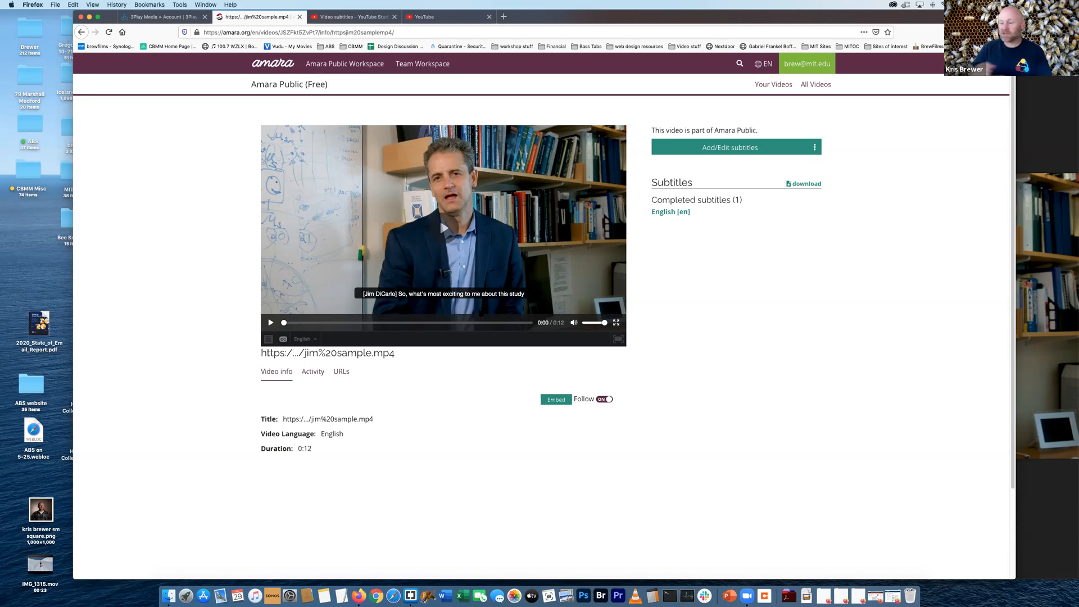
{"action": "left_click", "coordinate": [167, 21]}
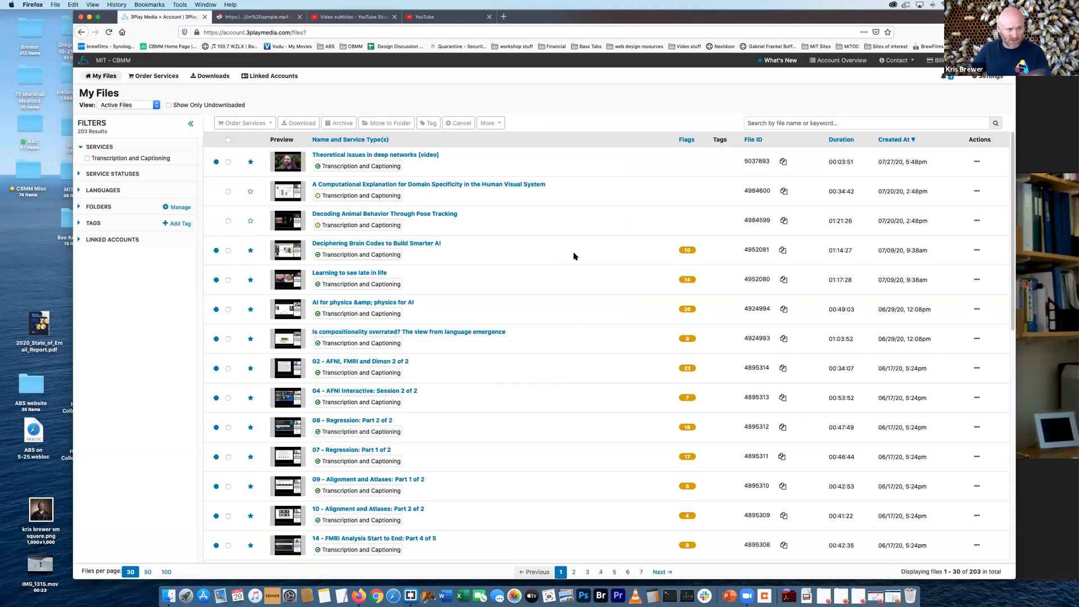
{"action": "scroll", "coordinate": [615, 284], "scroll_direction": "down", "scroll_amount": 1}
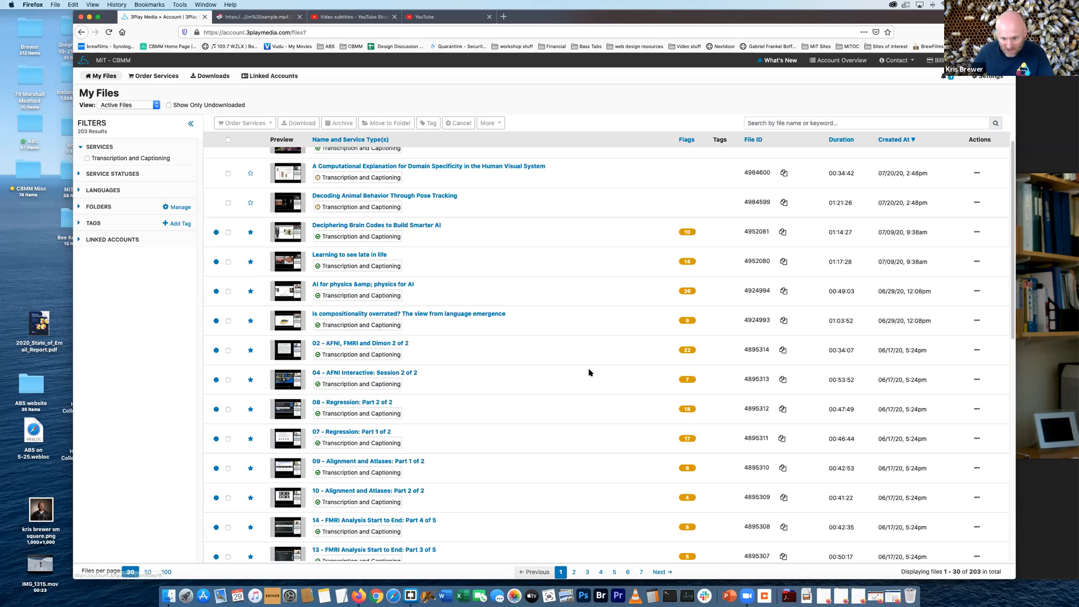
{"action": "scroll", "coordinate": [663, 371], "scroll_direction": "up", "scroll_amount": 1}
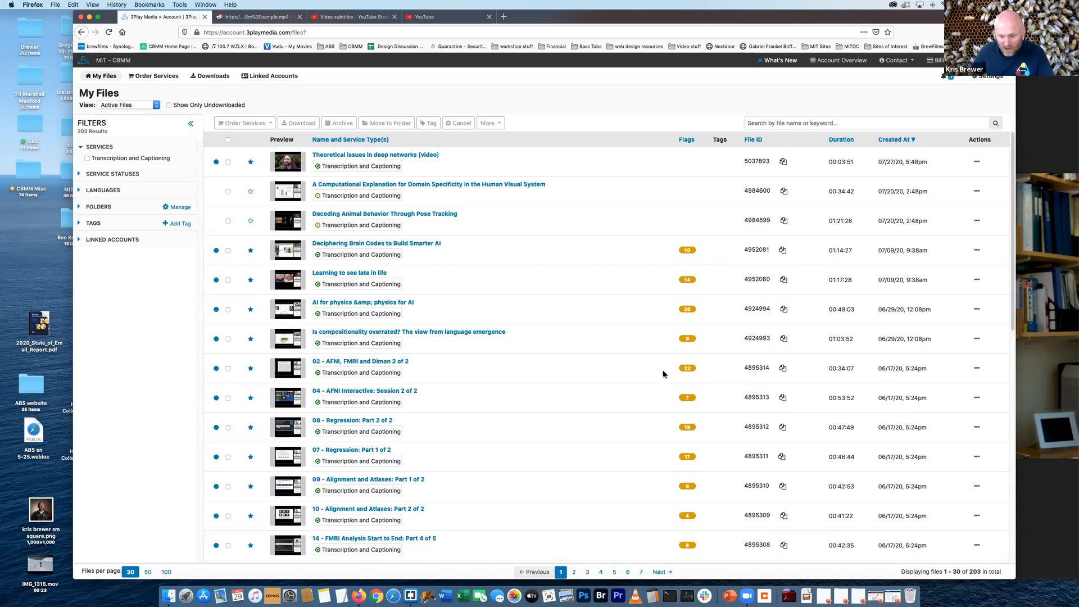
{"action": "left_click", "coordinate": [385, 303], "text": "super"}
{"action": "left_click", "coordinate": [260, 18]}
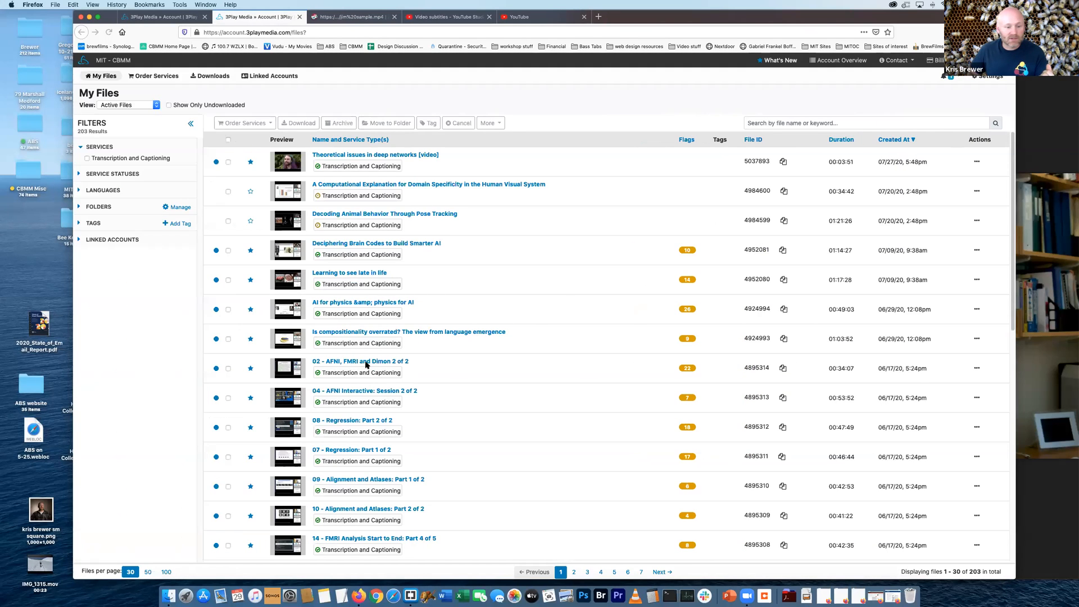
{"action": "left_click", "coordinate": [375, 361]}
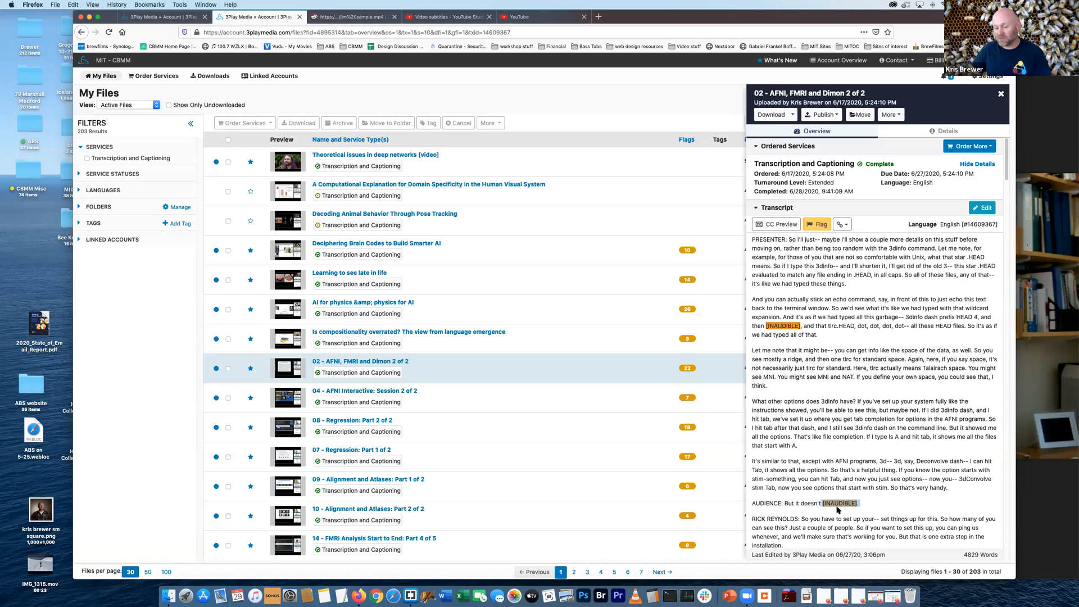
Examine the transcript's [INAUDIBLE] flags, highlight the AUDIENCE speaker label and close the file's details
{"action": "scroll", "coordinate": [774, 327], "scroll_direction": "down", "scroll_amount": 3}
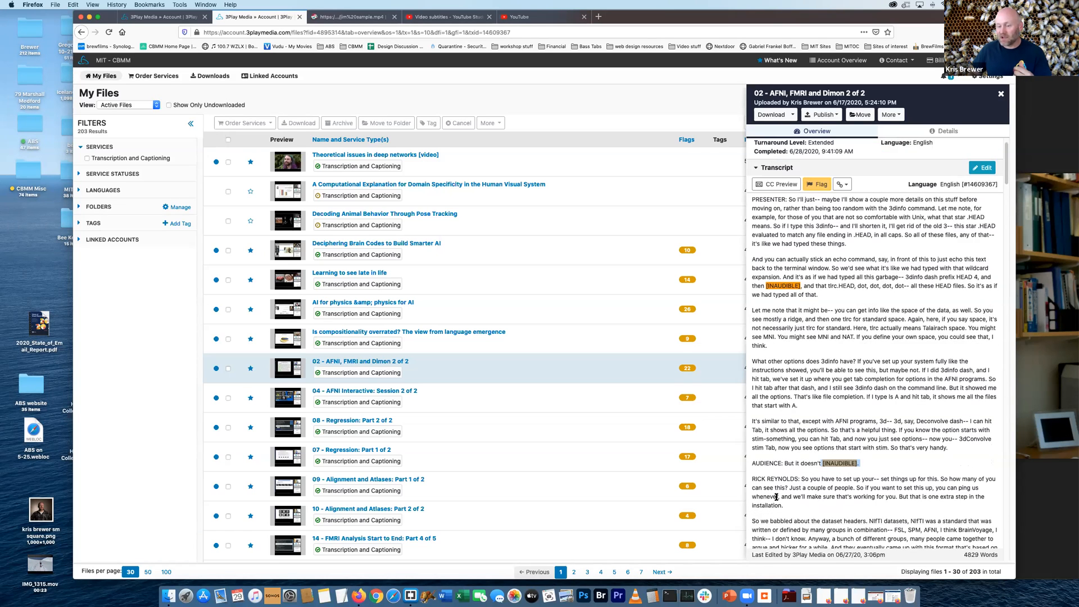
{"action": "scroll", "coordinate": [774, 326], "scroll_direction": "down", "scroll_amount": 4}
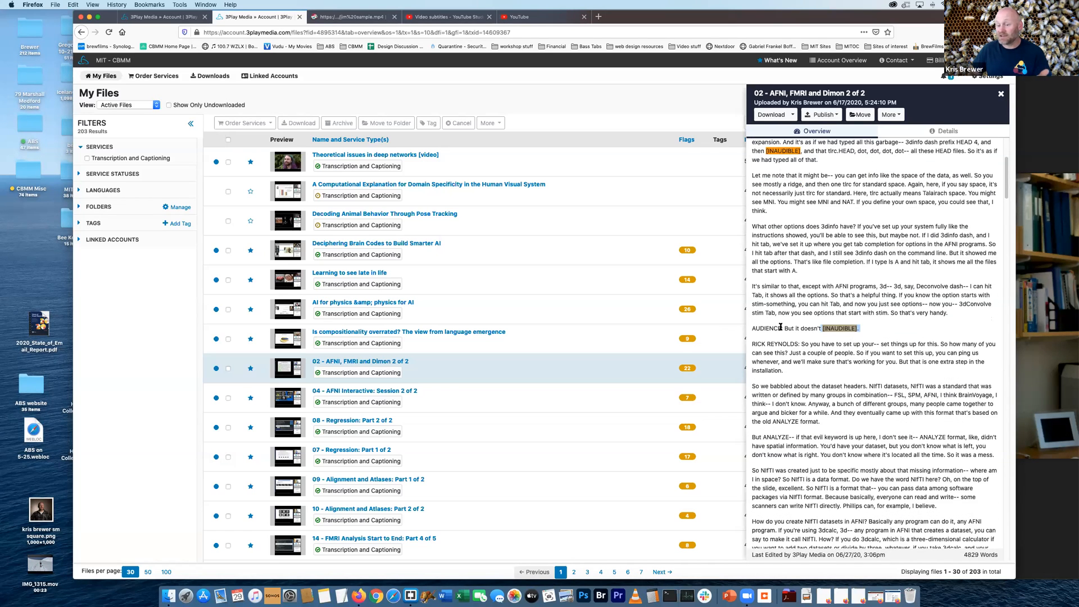
{"action": "double_click", "coordinate": [767, 328]}
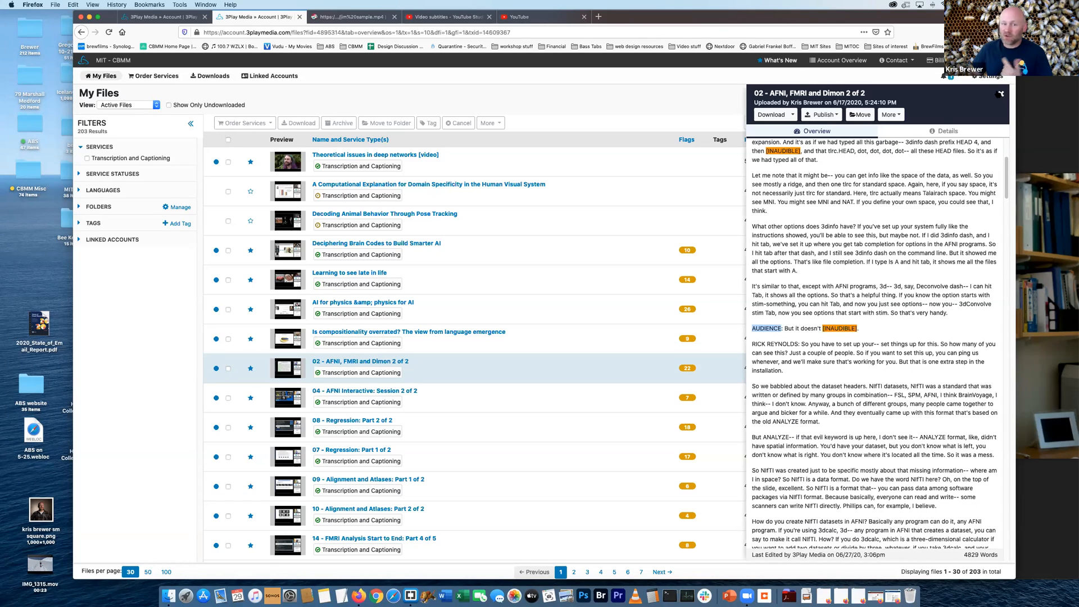
{"action": "left_click", "coordinate": [1001, 93]}
Return to the YouTube Studio video subtitles page and refresh the status of the subtitles
{"action": "left_click", "coordinate": [360, 18]}
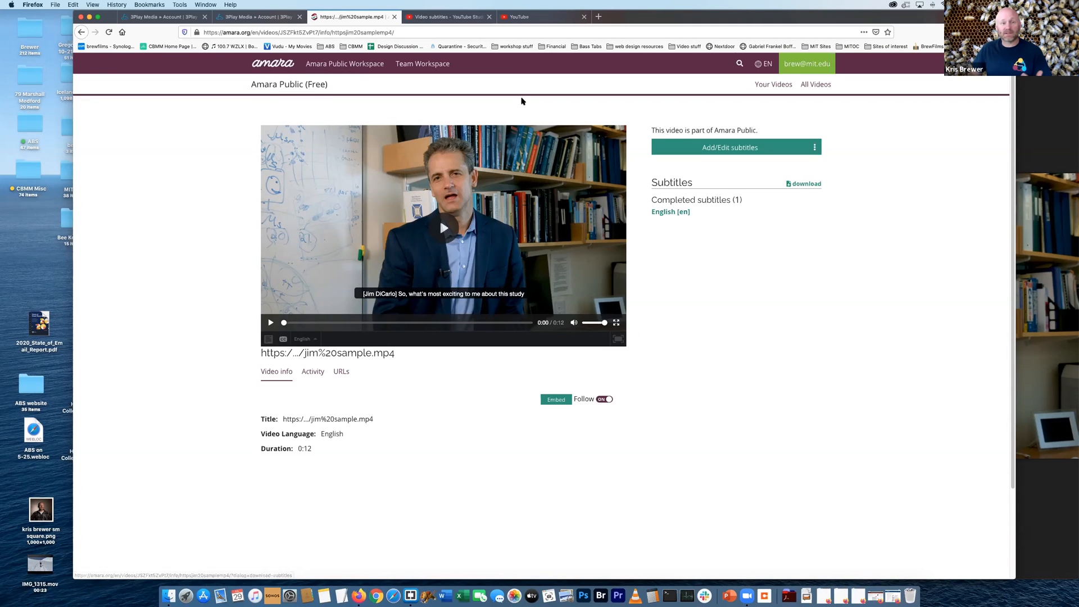
{"action": "left_click", "coordinate": [448, 16]}
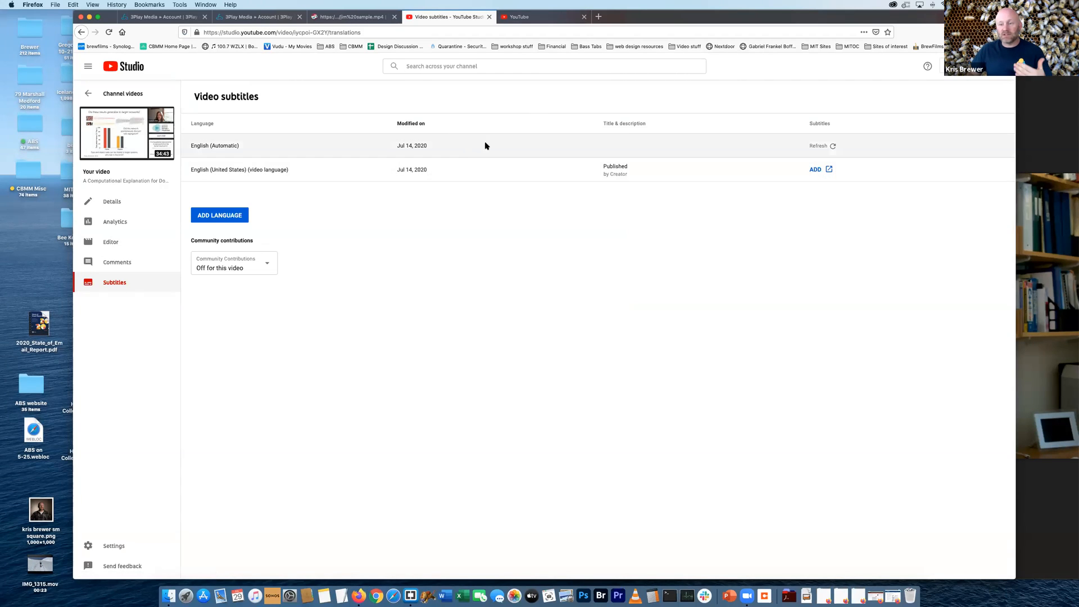
{"action": "left_click", "coordinate": [818, 147]}
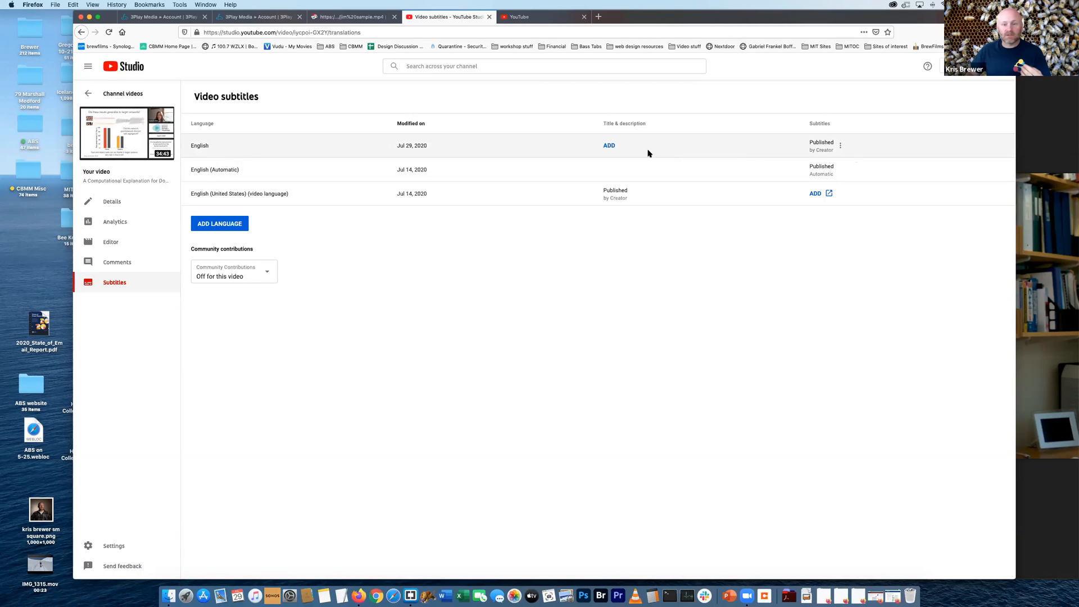
Delete the English (Automatic) captions from the video, keeping the creator-published English subtitles
{"action": "left_click", "coordinate": [839, 146]}
{"action": "left_click", "coordinate": [858, 233]}
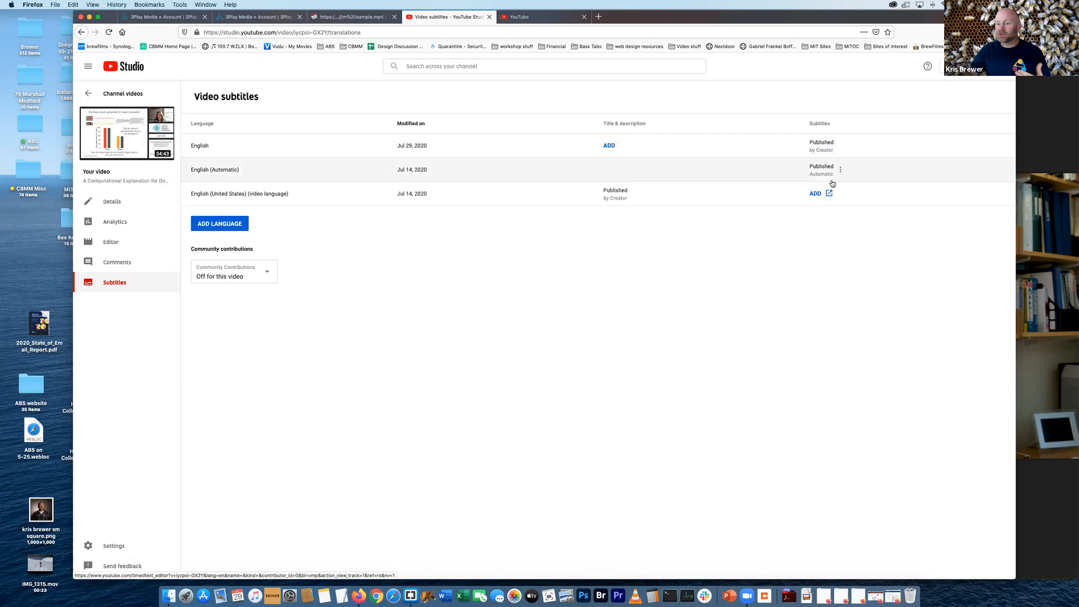
{"action": "left_click", "coordinate": [841, 169]}
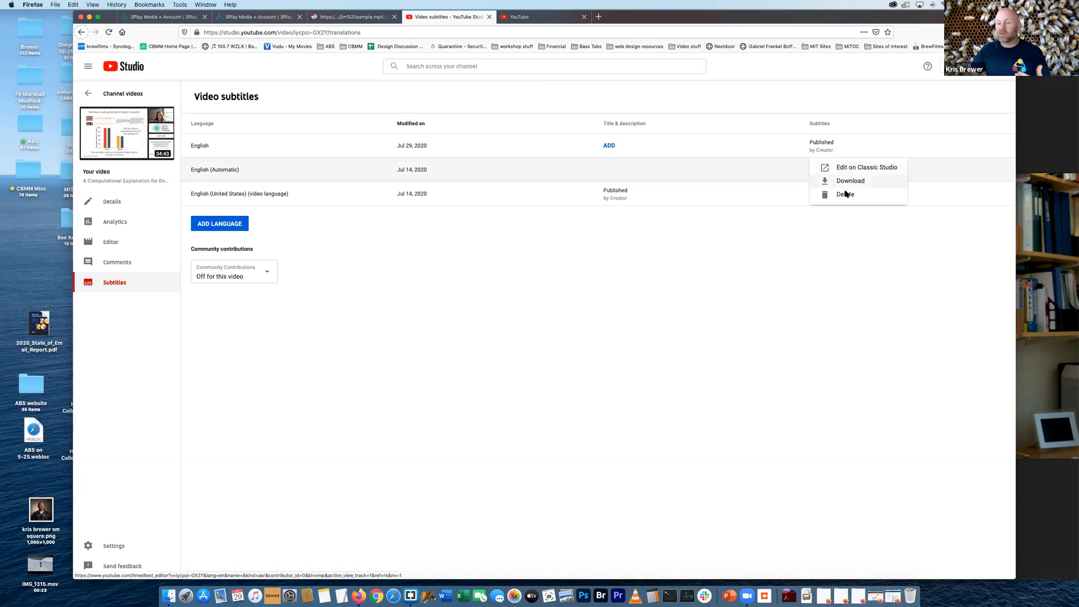
{"action": "left_click", "coordinate": [846, 194]}
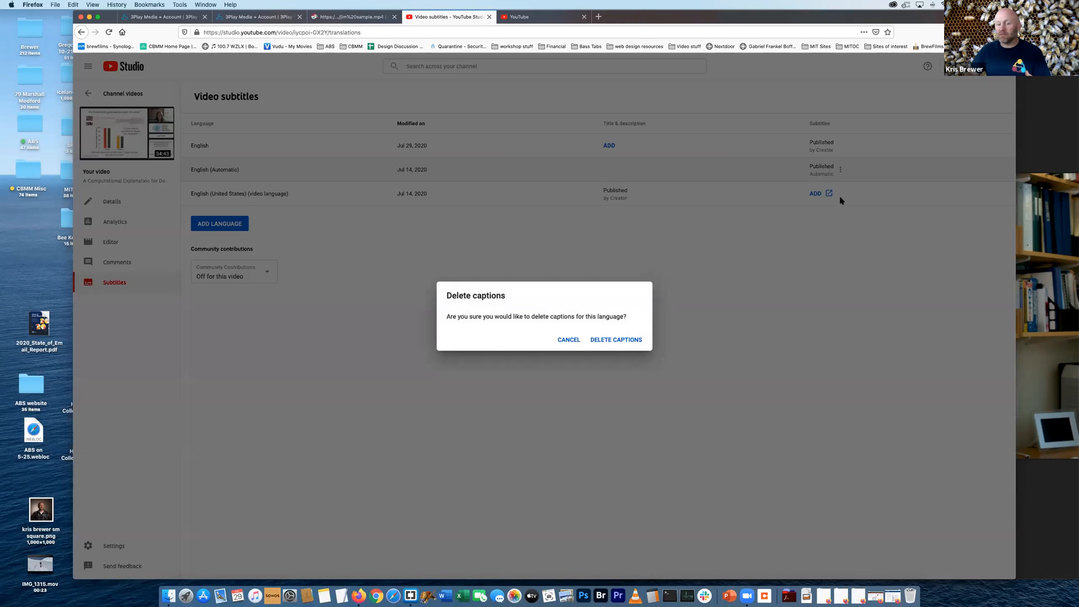
{"action": "left_click", "coordinate": [622, 340]}
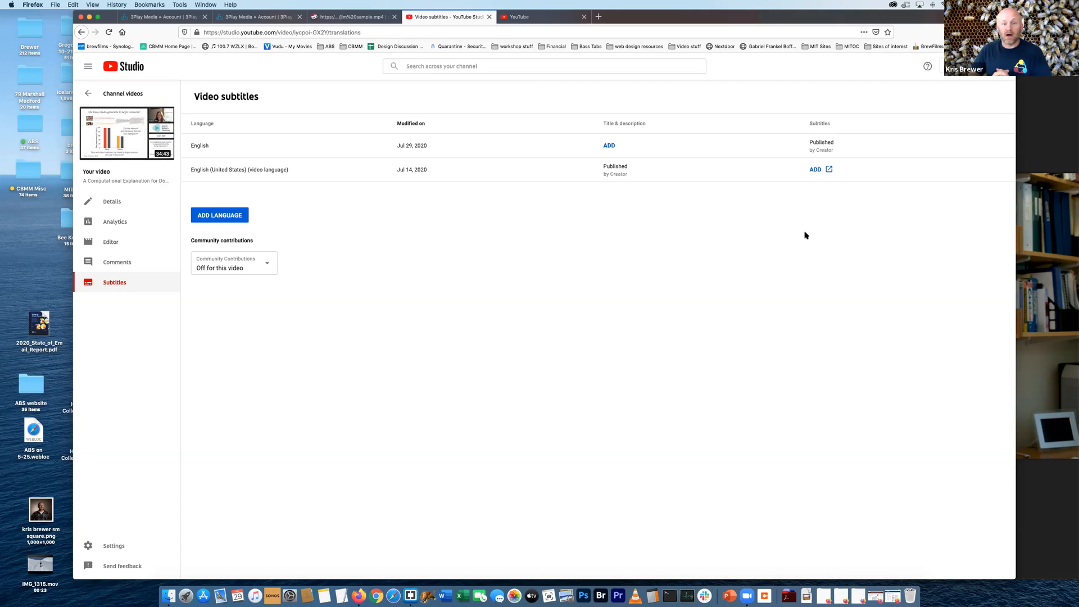
Open the CBMM website in a new tab and go to its "Theoretical issues in deep networks [video]" page
{"action": "key", "text": "super+t"}
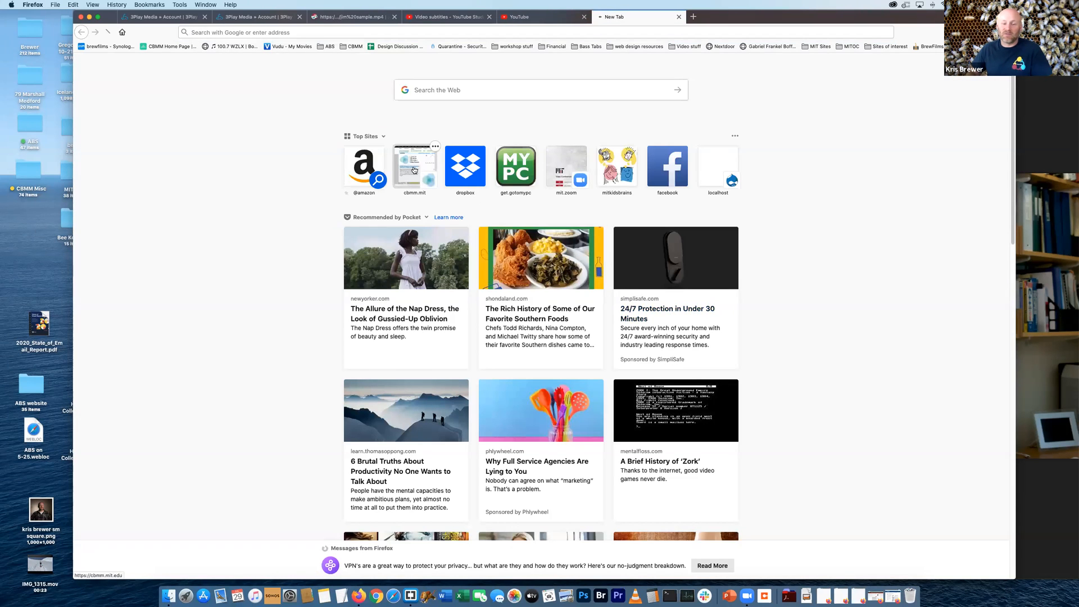
{"action": "left_click", "coordinate": [414, 169]}
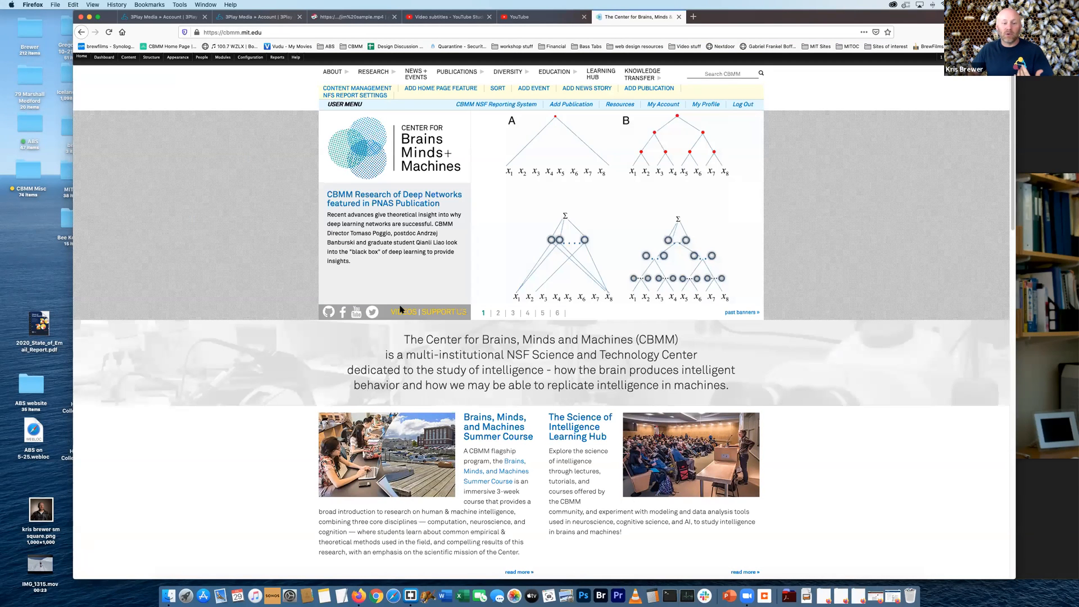
{"action": "left_click", "coordinate": [416, 322]}
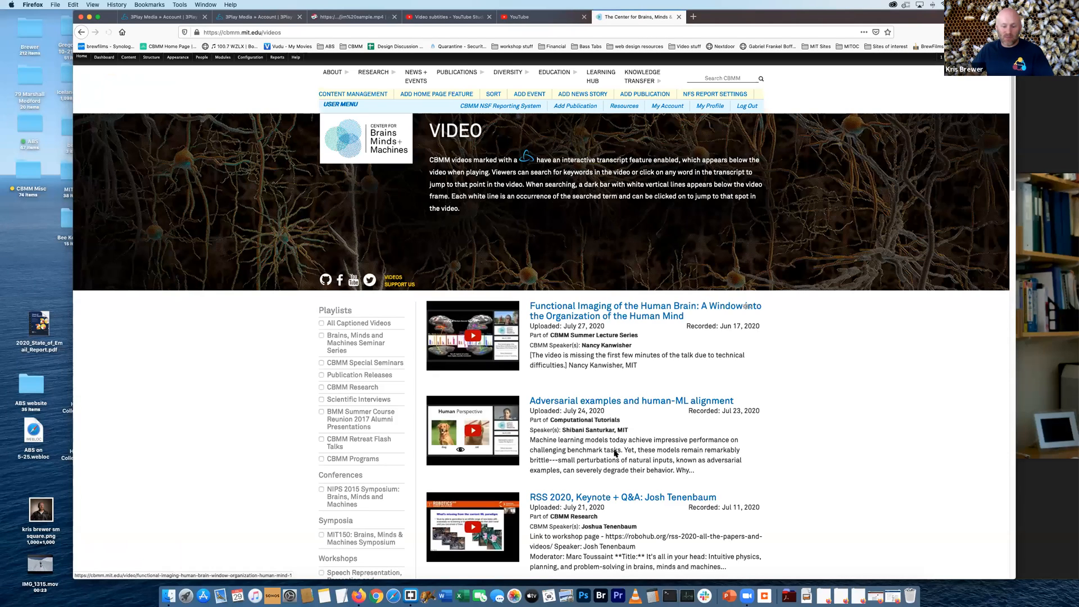
{"action": "scroll", "coordinate": [595, 432], "scroll_direction": "down", "scroll_amount": 3}
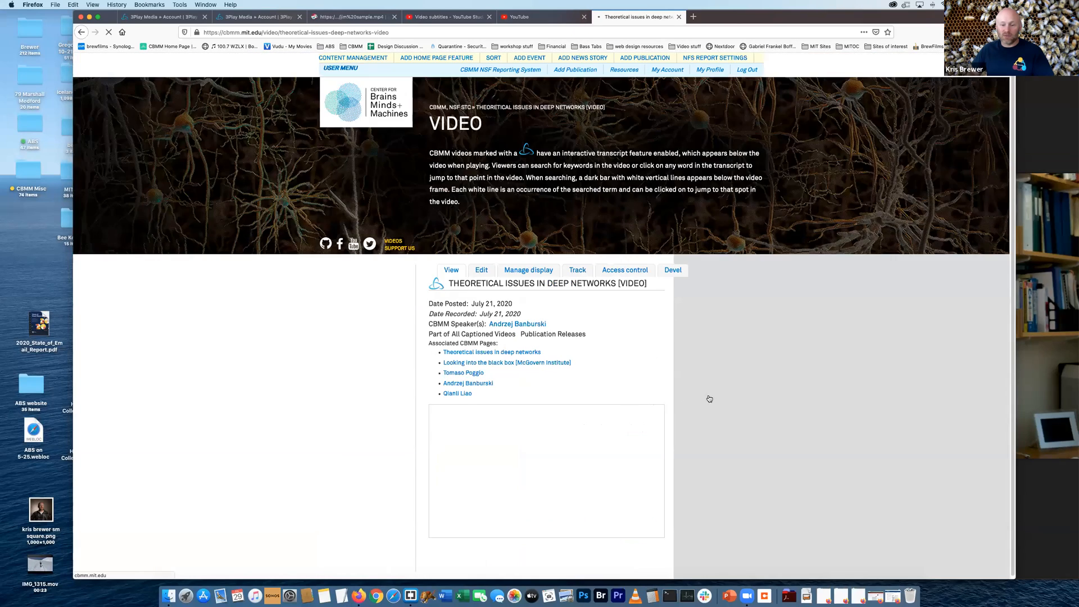
Look through the interactive transcript below the video and search it for "brain"
{"action": "scroll", "coordinate": [676, 408], "scroll_direction": "down", "scroll_amount": 1}
{"action": "scroll", "coordinate": [676, 408], "scroll_direction": "down", "scroll_amount": 4}
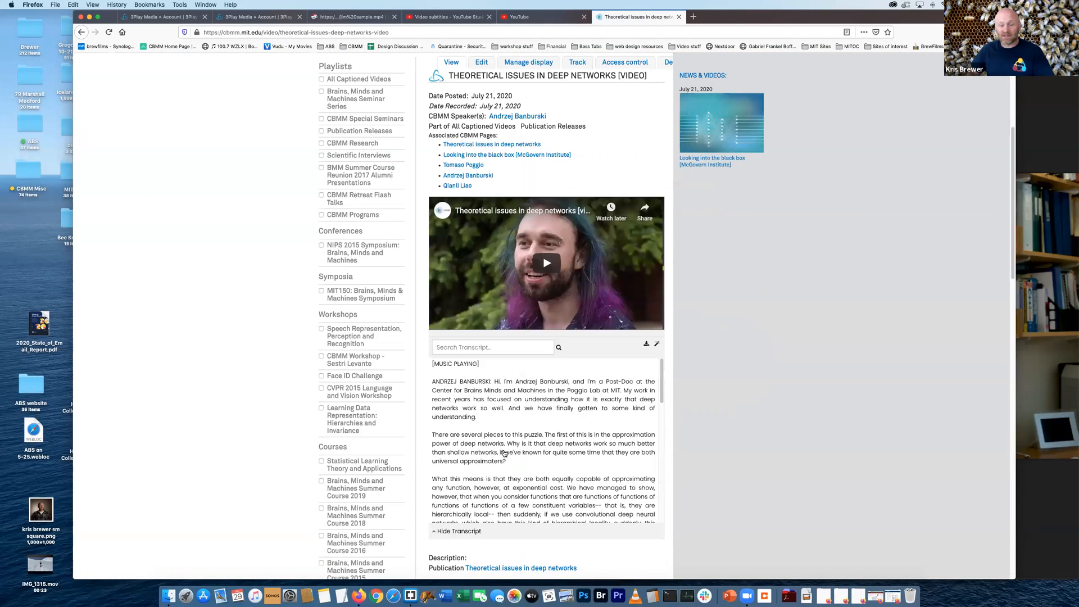
{"action": "scroll", "coordinate": [551, 436], "scroll_direction": "down", "scroll_amount": 3}
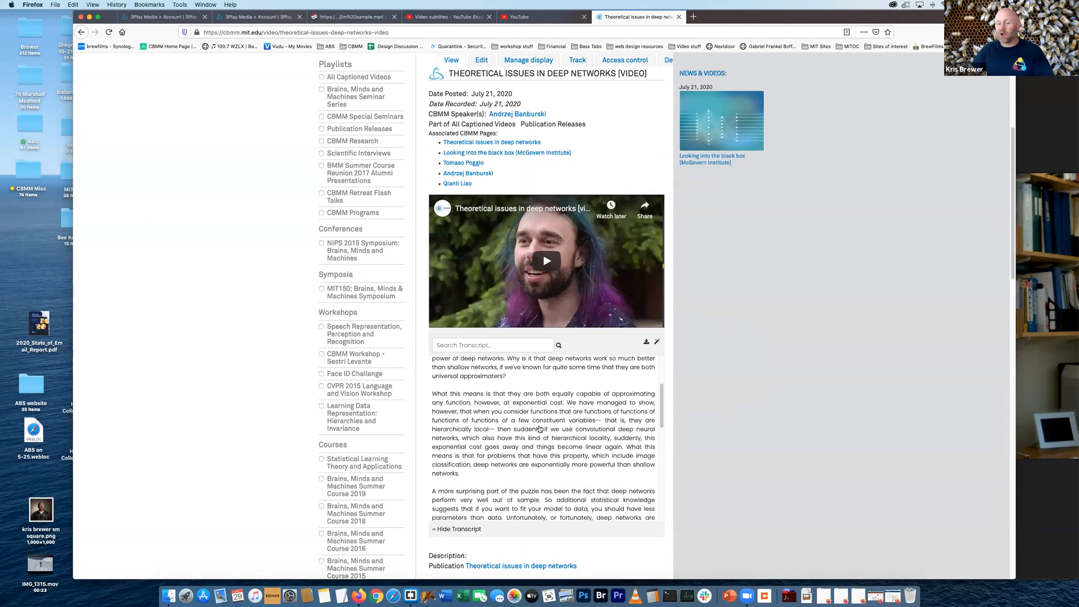
{"action": "scroll", "coordinate": [510, 407], "scroll_direction": "down", "scroll_amount": 2}
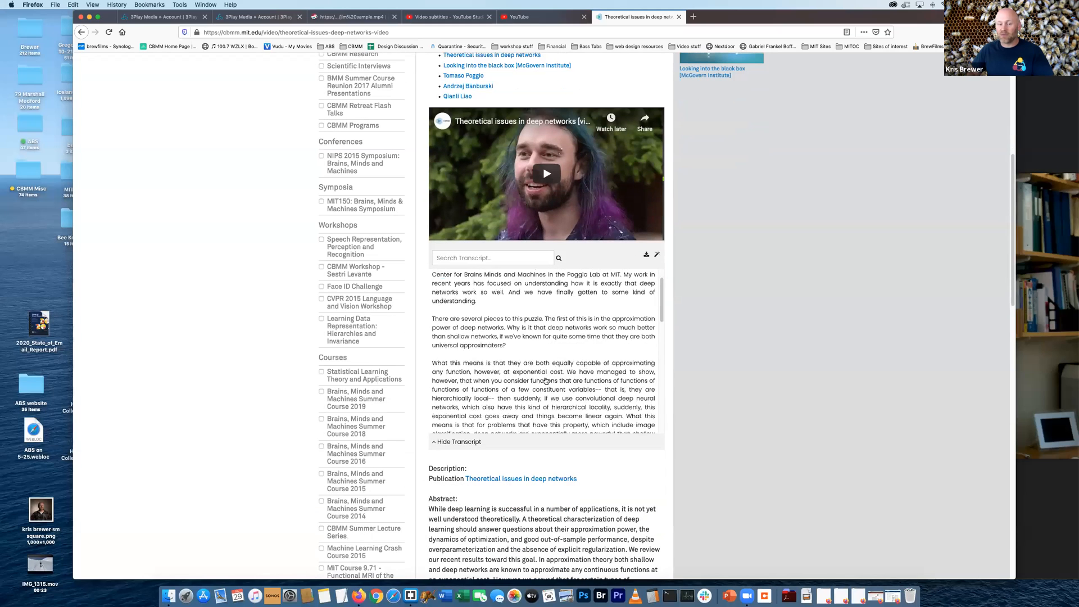
{"action": "left_click", "coordinate": [498, 258]}
{"action": "type", "text": "brain"}
{"action": "key", "text": "Return"}
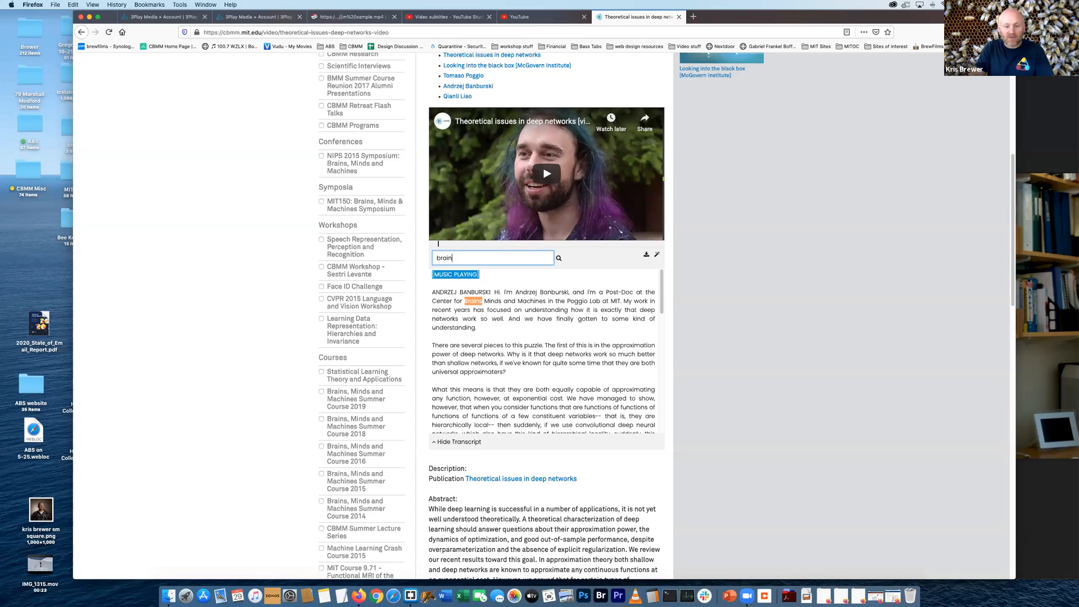
Search the transcript for "networks" instead, jump the video to an occurrence in the second paragraph and pause playback
{"action": "key", "text": "BackSpace"}
{"action": "key", "text": "BackSpace"}
{"action": "key", "text": "BackSpace"}
{"action": "key", "text": "BackSpace"}
{"action": "key", "text": "BackSpace"}
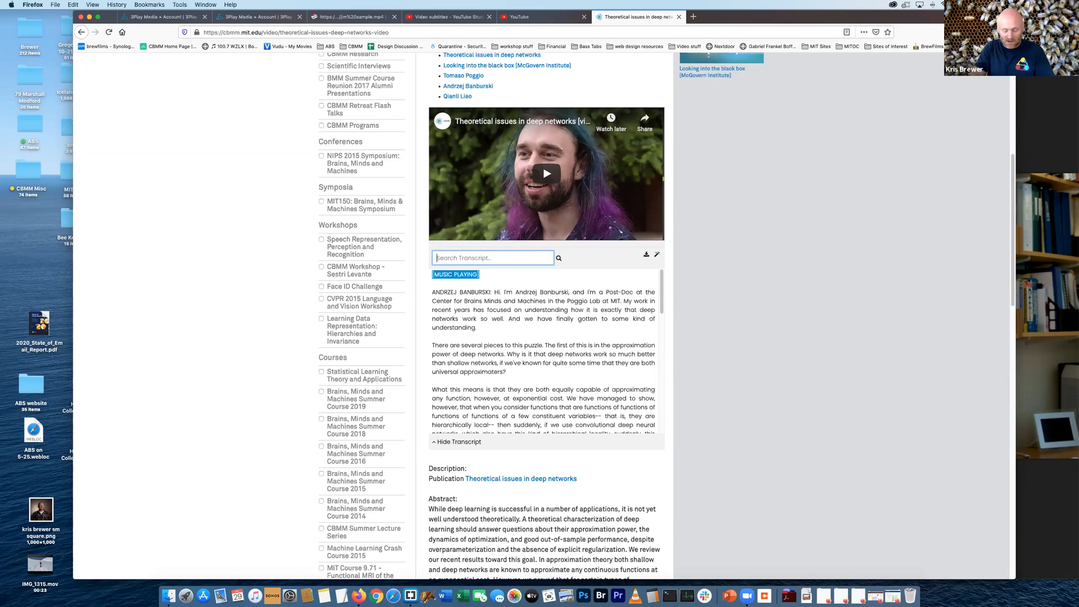
{"action": "type", "text": "networks"}
{"action": "key", "text": "Return"}
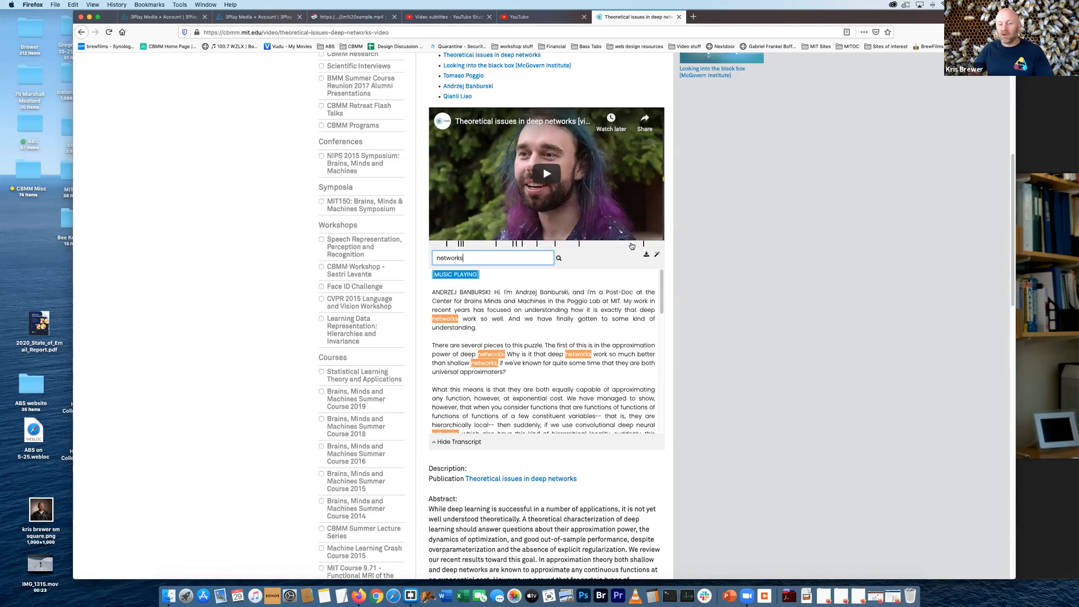
{"action": "left_click", "coordinate": [575, 353]}
{"action": "left_click", "coordinate": [444, 233]}
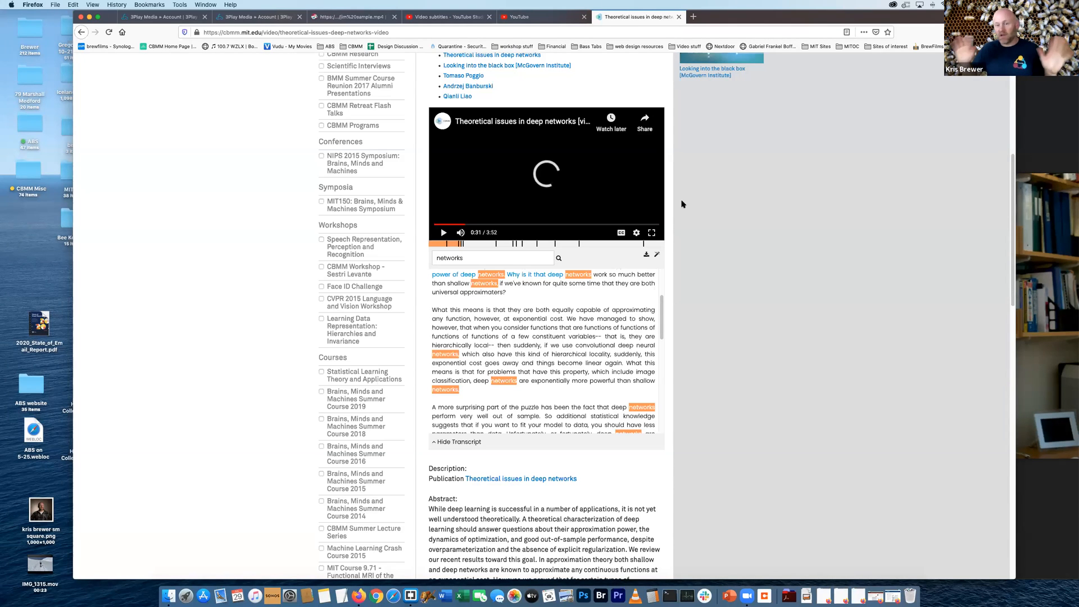
Close the CBMM page, return to 3Play Media and open "Is compositionality overrated? The view from language emergence"
{"action": "left_click", "coordinate": [679, 17]}
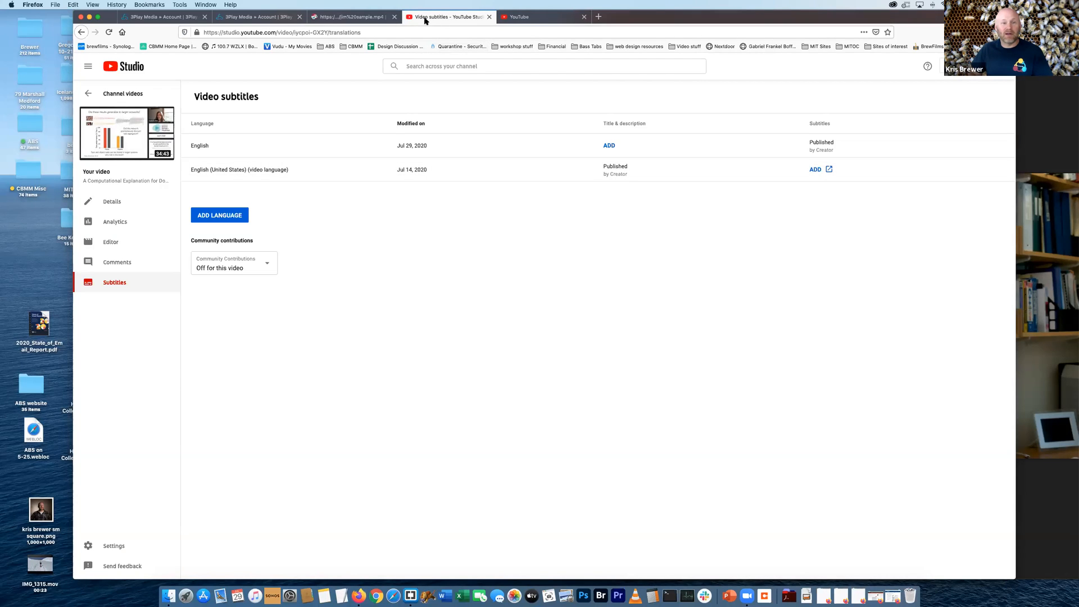
{"action": "left_click", "coordinate": [357, 17]}
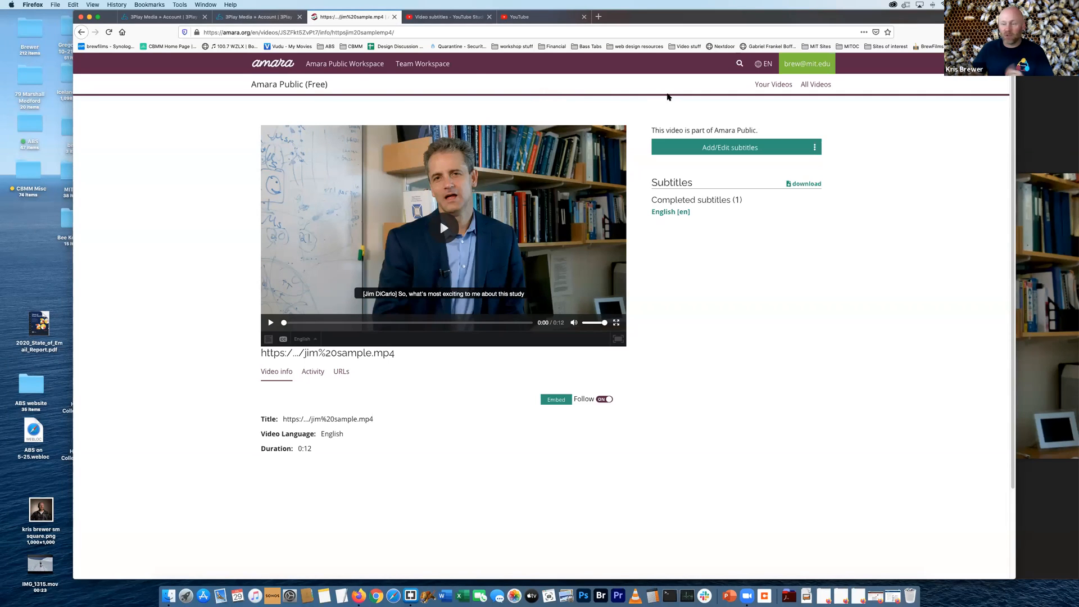
{"action": "left_click", "coordinate": [253, 19]}
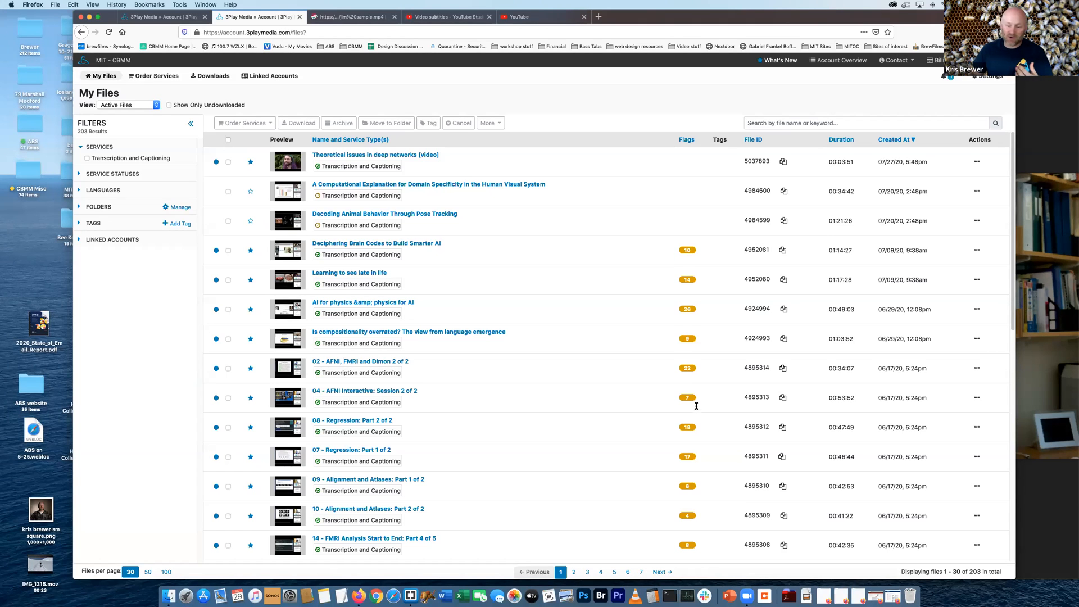
{"action": "scroll", "coordinate": [688, 275], "scroll_direction": "down", "scroll_amount": 3}
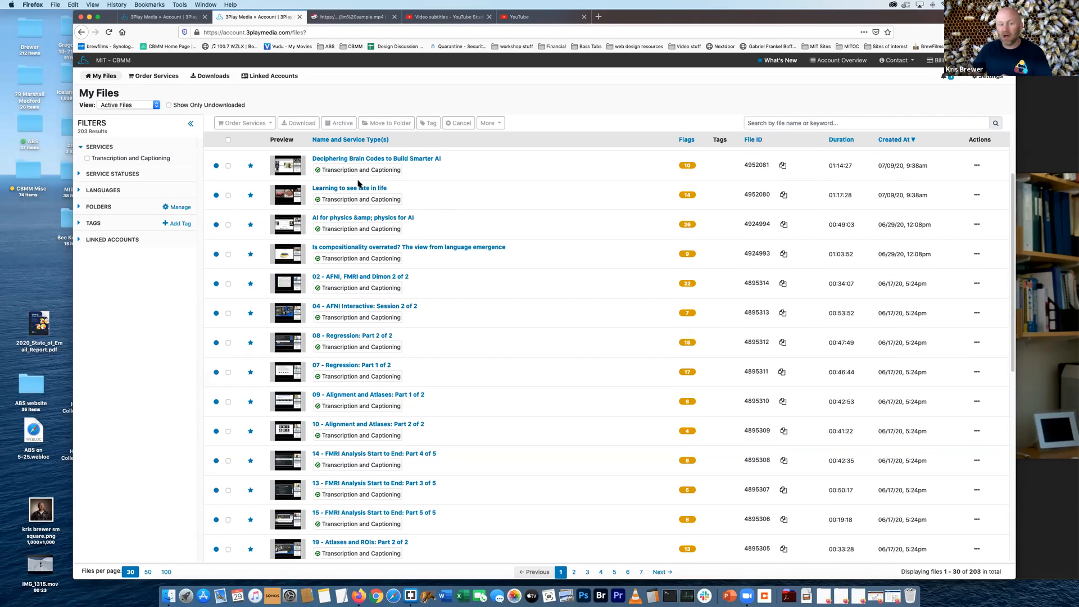
{"action": "left_click", "coordinate": [449, 247]}
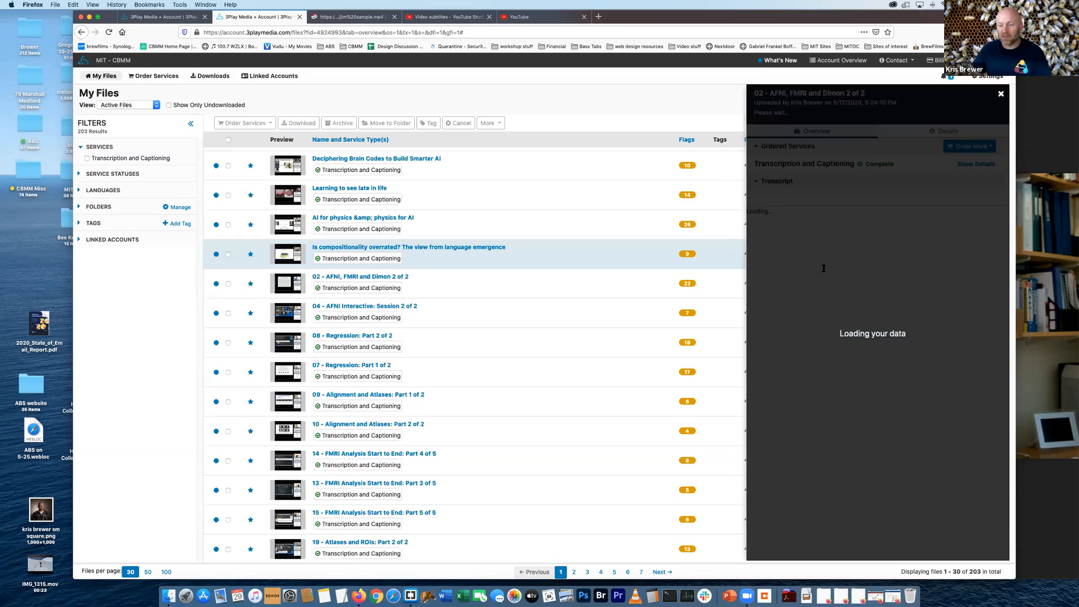
Examine the compositionality talk's transcript for passages flagged as [INAUDIBLE]
{"action": "scroll", "coordinate": [844, 316], "scroll_direction": "down", "scroll_amount": 10}
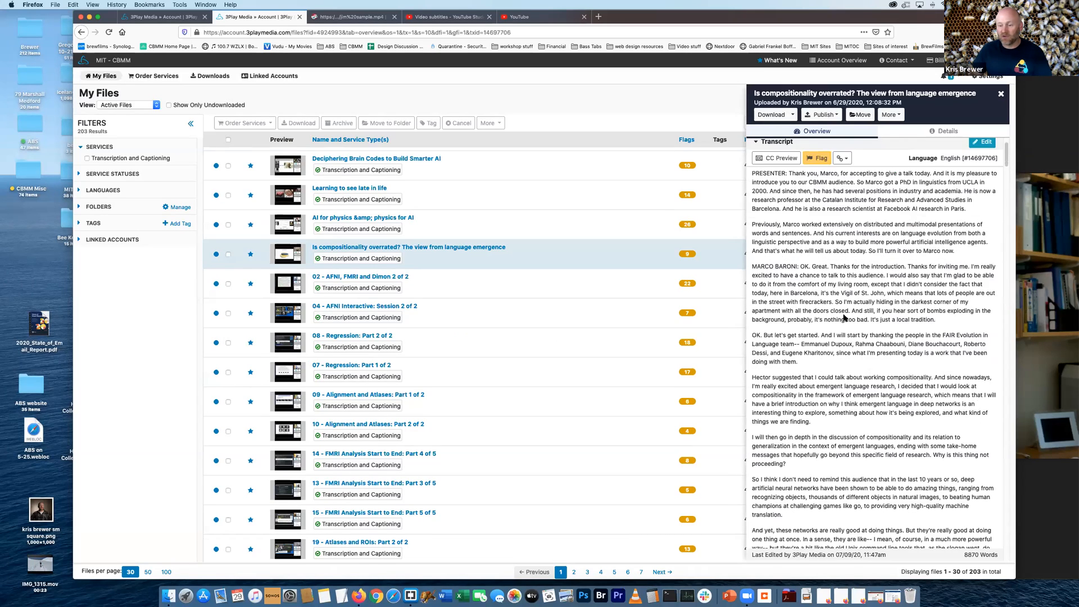
{"action": "scroll", "coordinate": [845, 317], "scroll_direction": "down", "scroll_amount": 8}
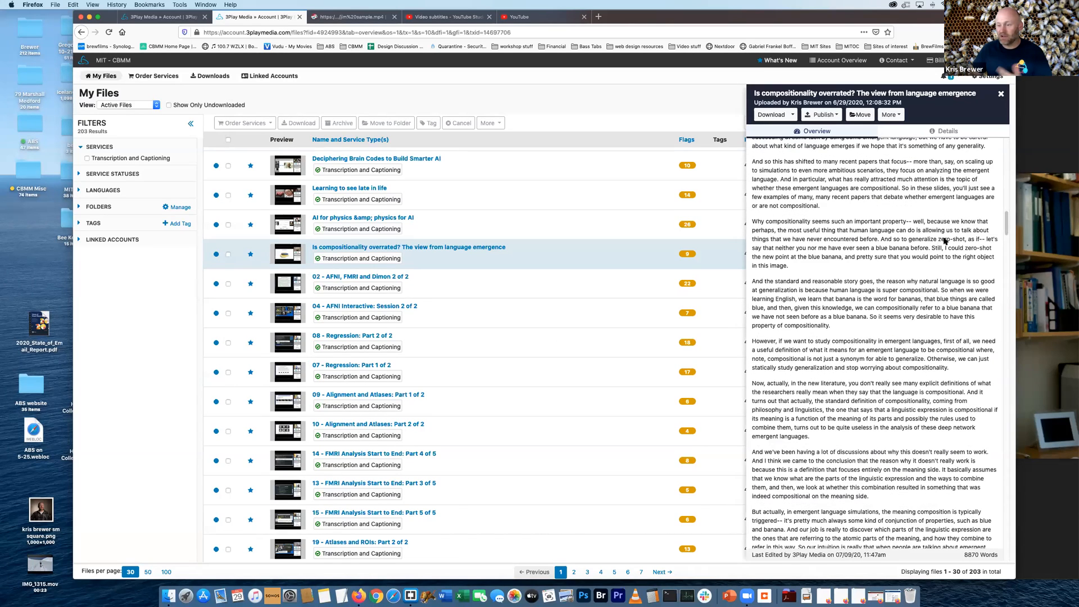
{"action": "scroll", "coordinate": [862, 420], "scroll_direction": "down", "scroll_amount": 5}
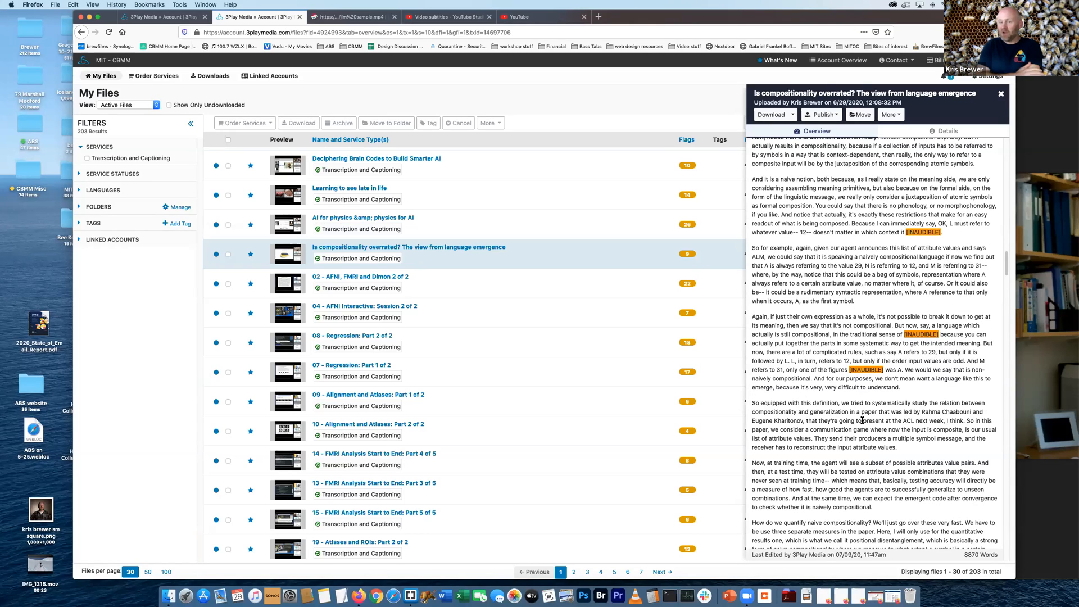